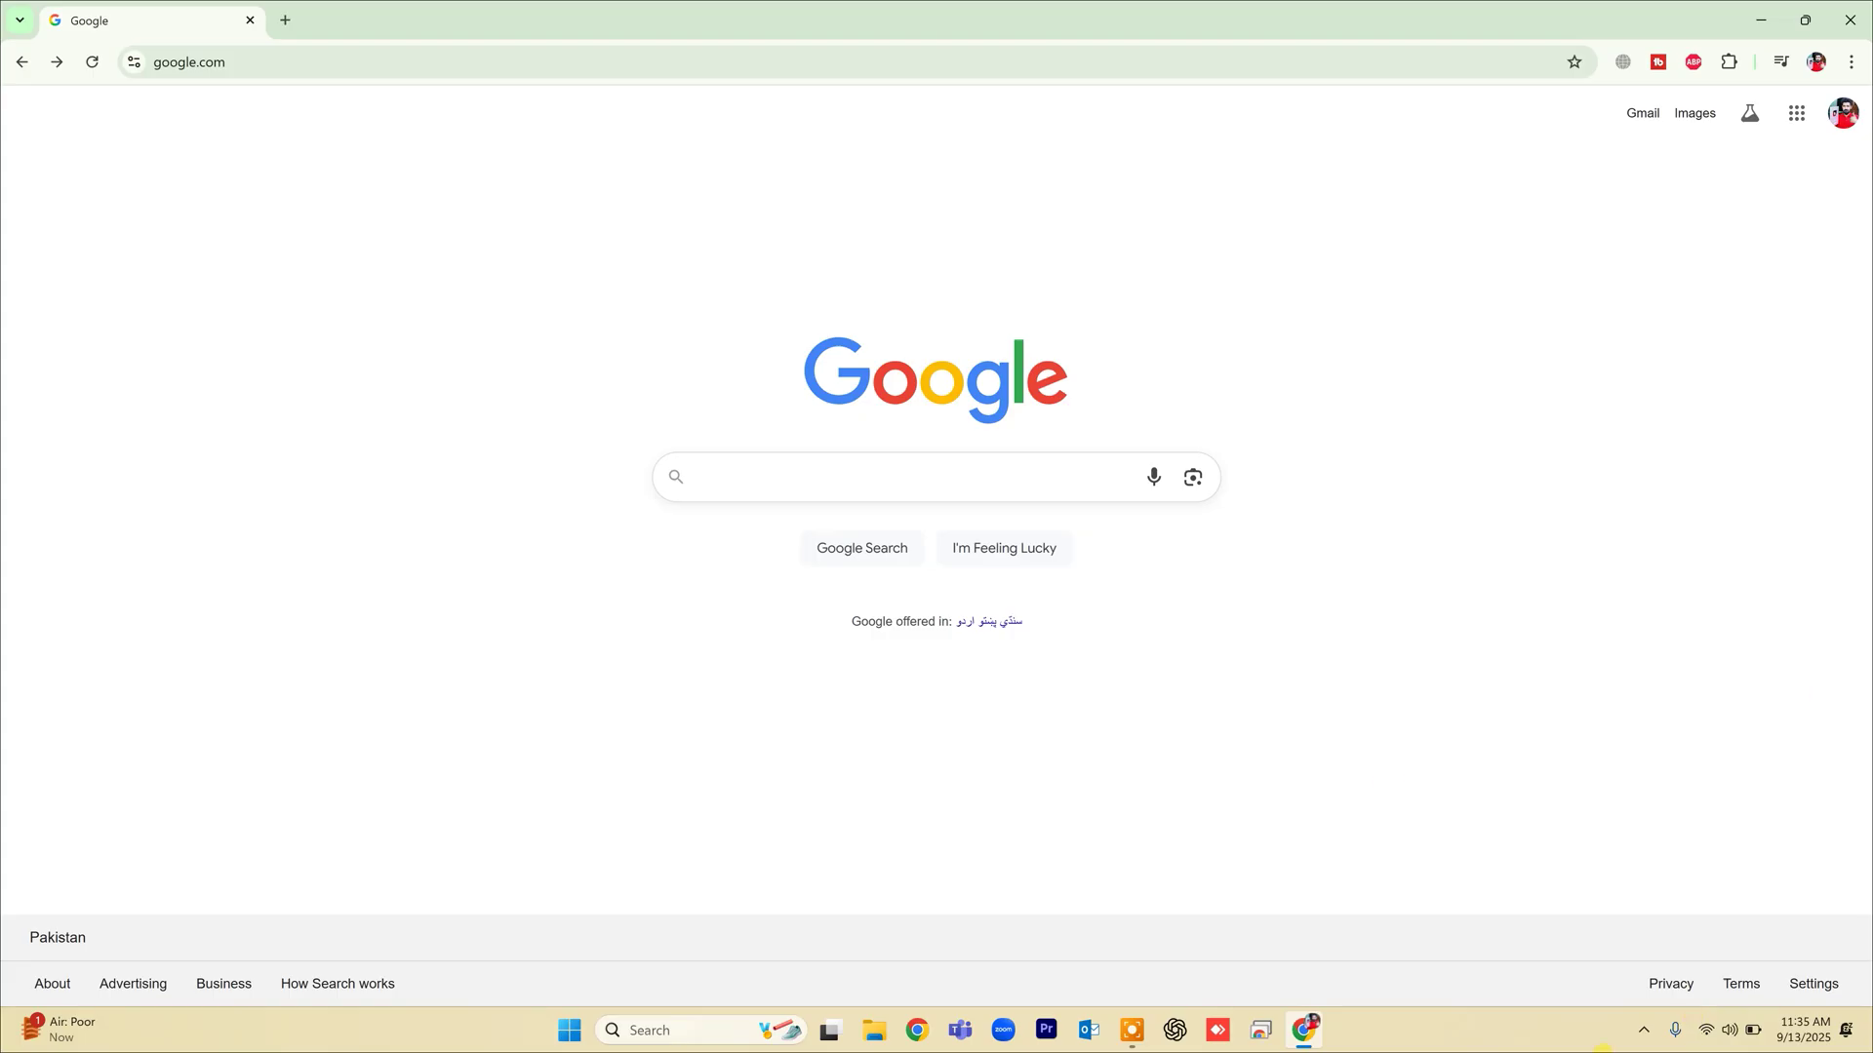
# Search Google for "gas connection online" and open the Sui Northern Gas Pipelines domestic gas connection application page.
pyautogui.click(915, 469)
pyautogui.write('gas co')
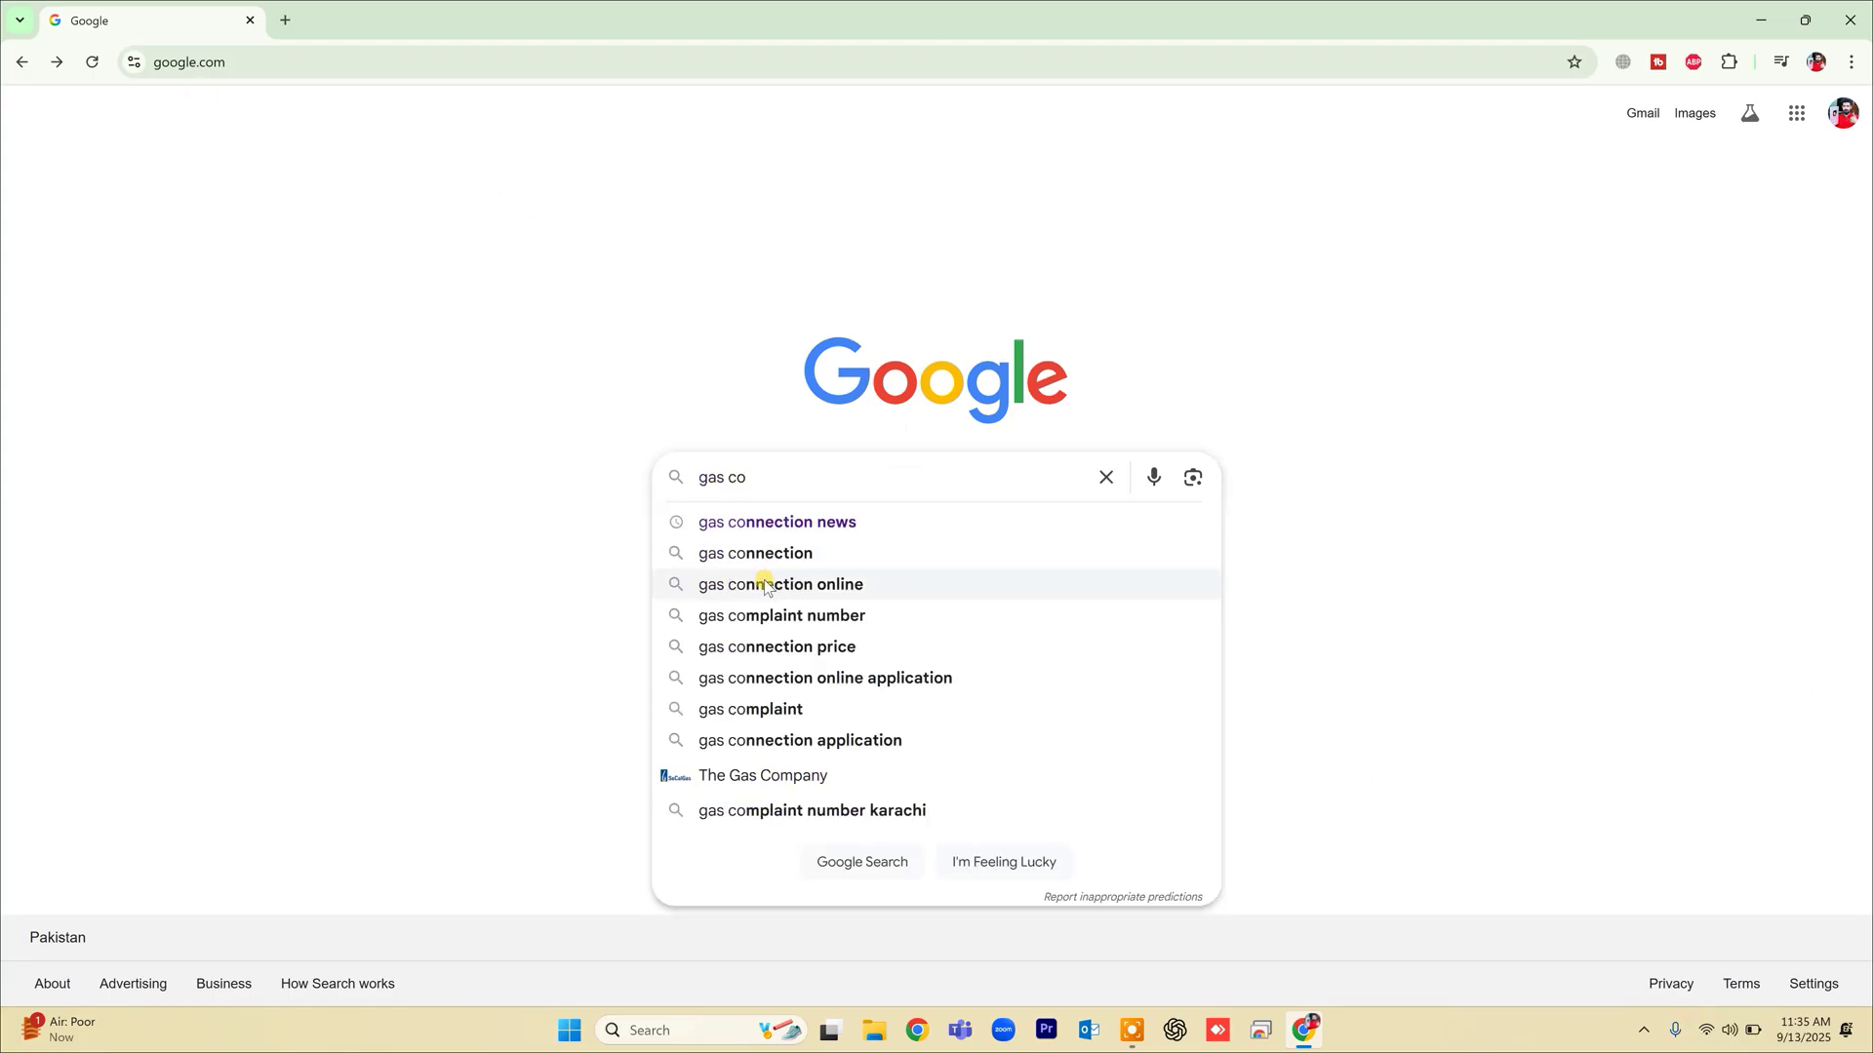
pyautogui.click(764, 583)
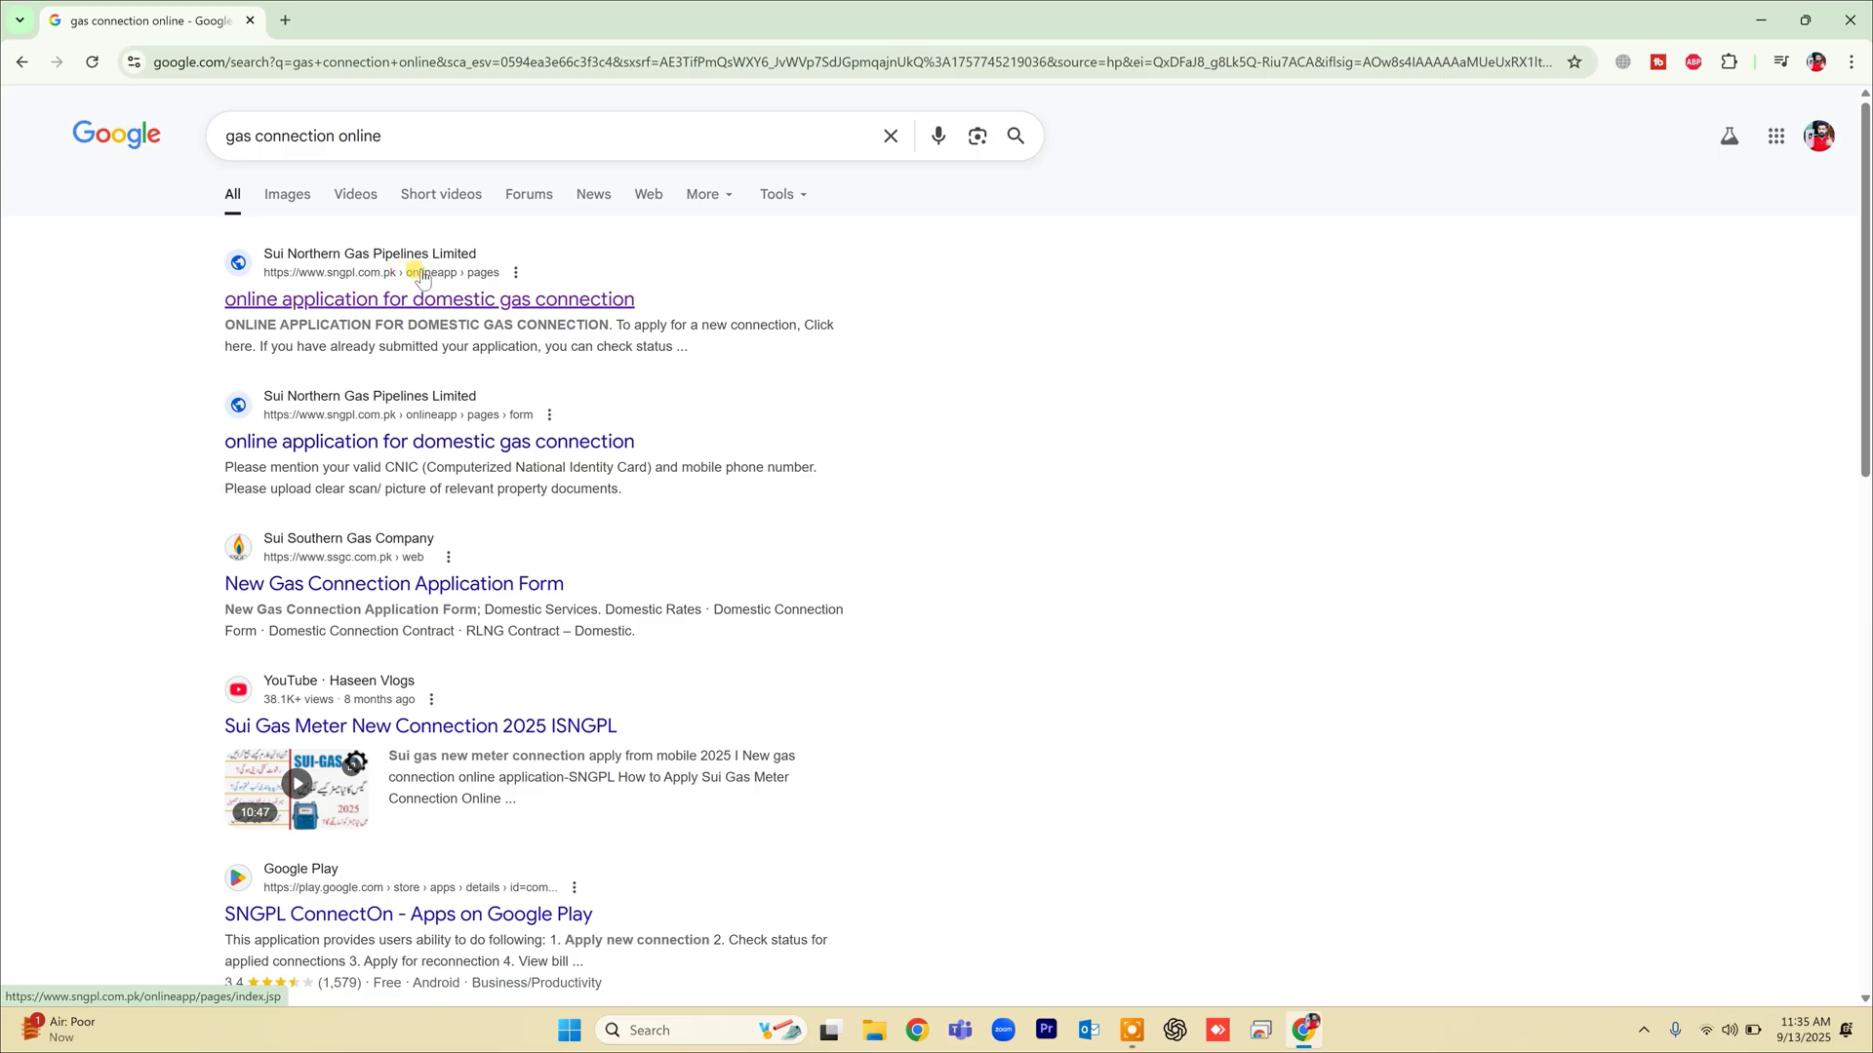
pyautogui.click(406, 300)
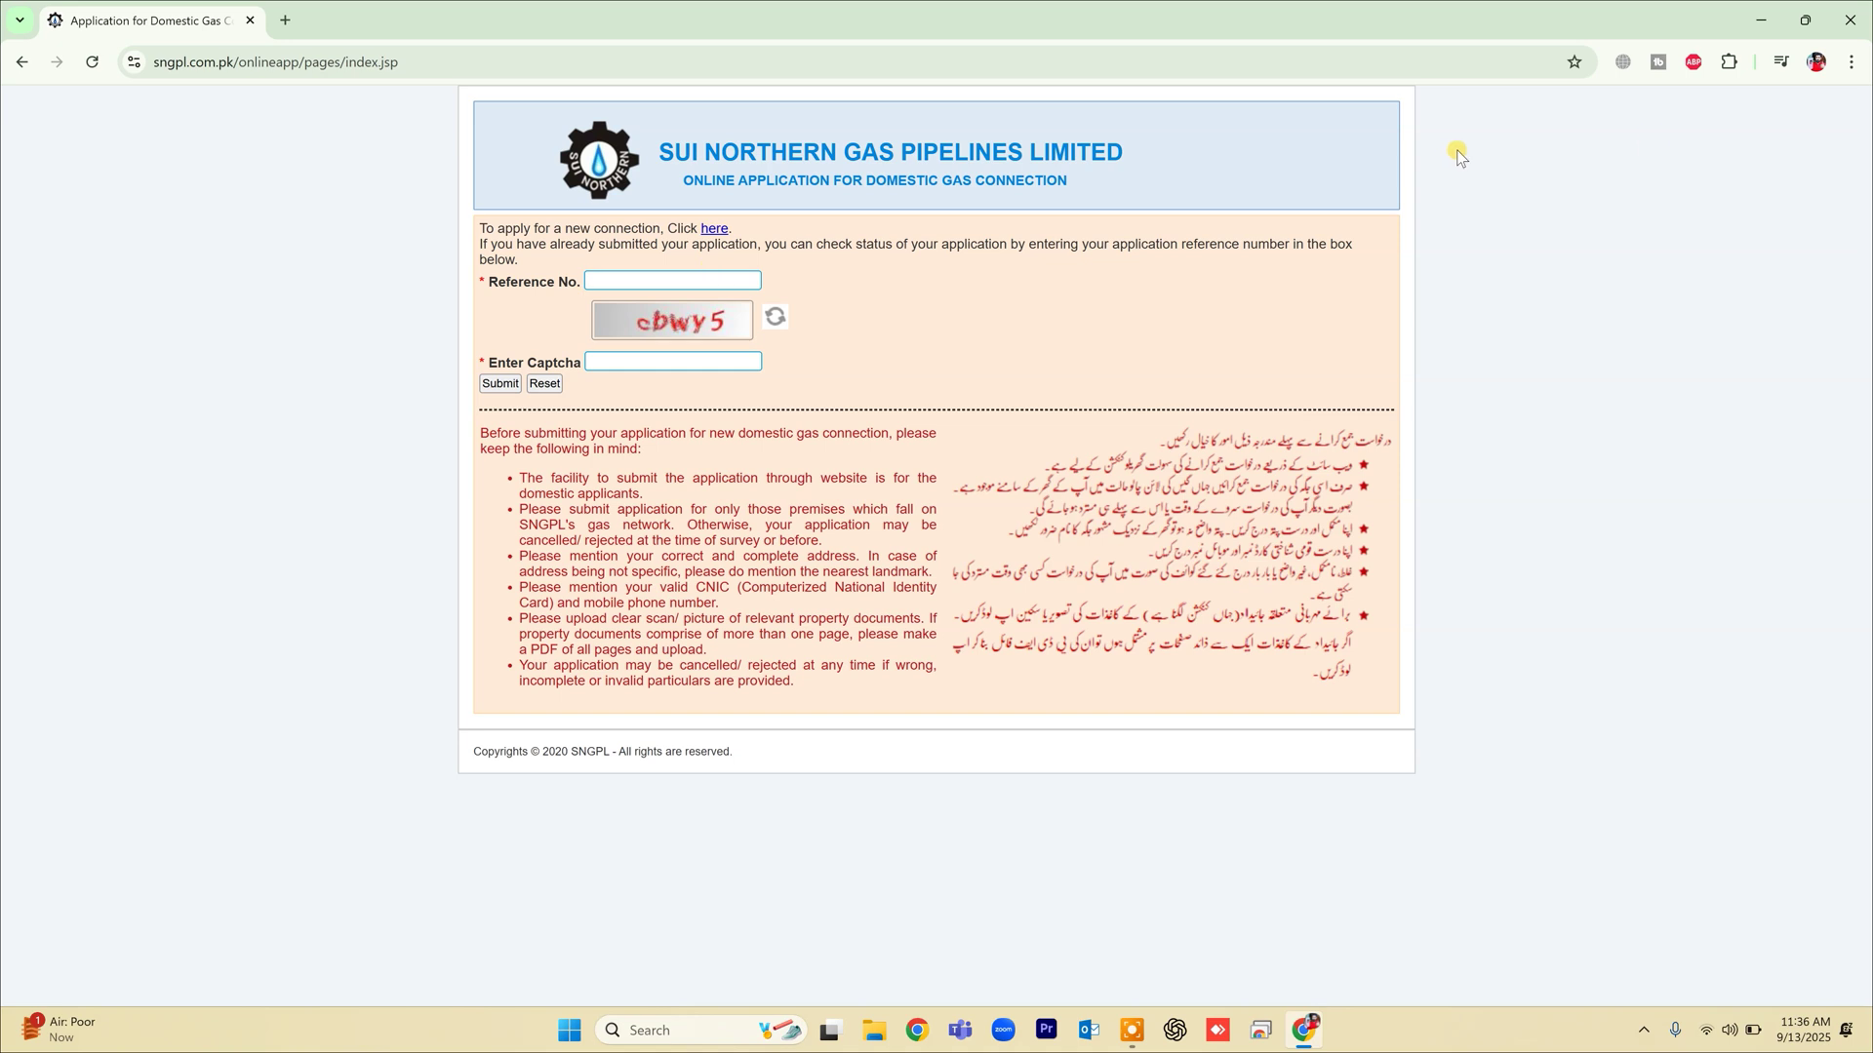
# Enlarge the browser's page zoom to 150% for the gas connection page.
pyautogui.click(1851, 63)
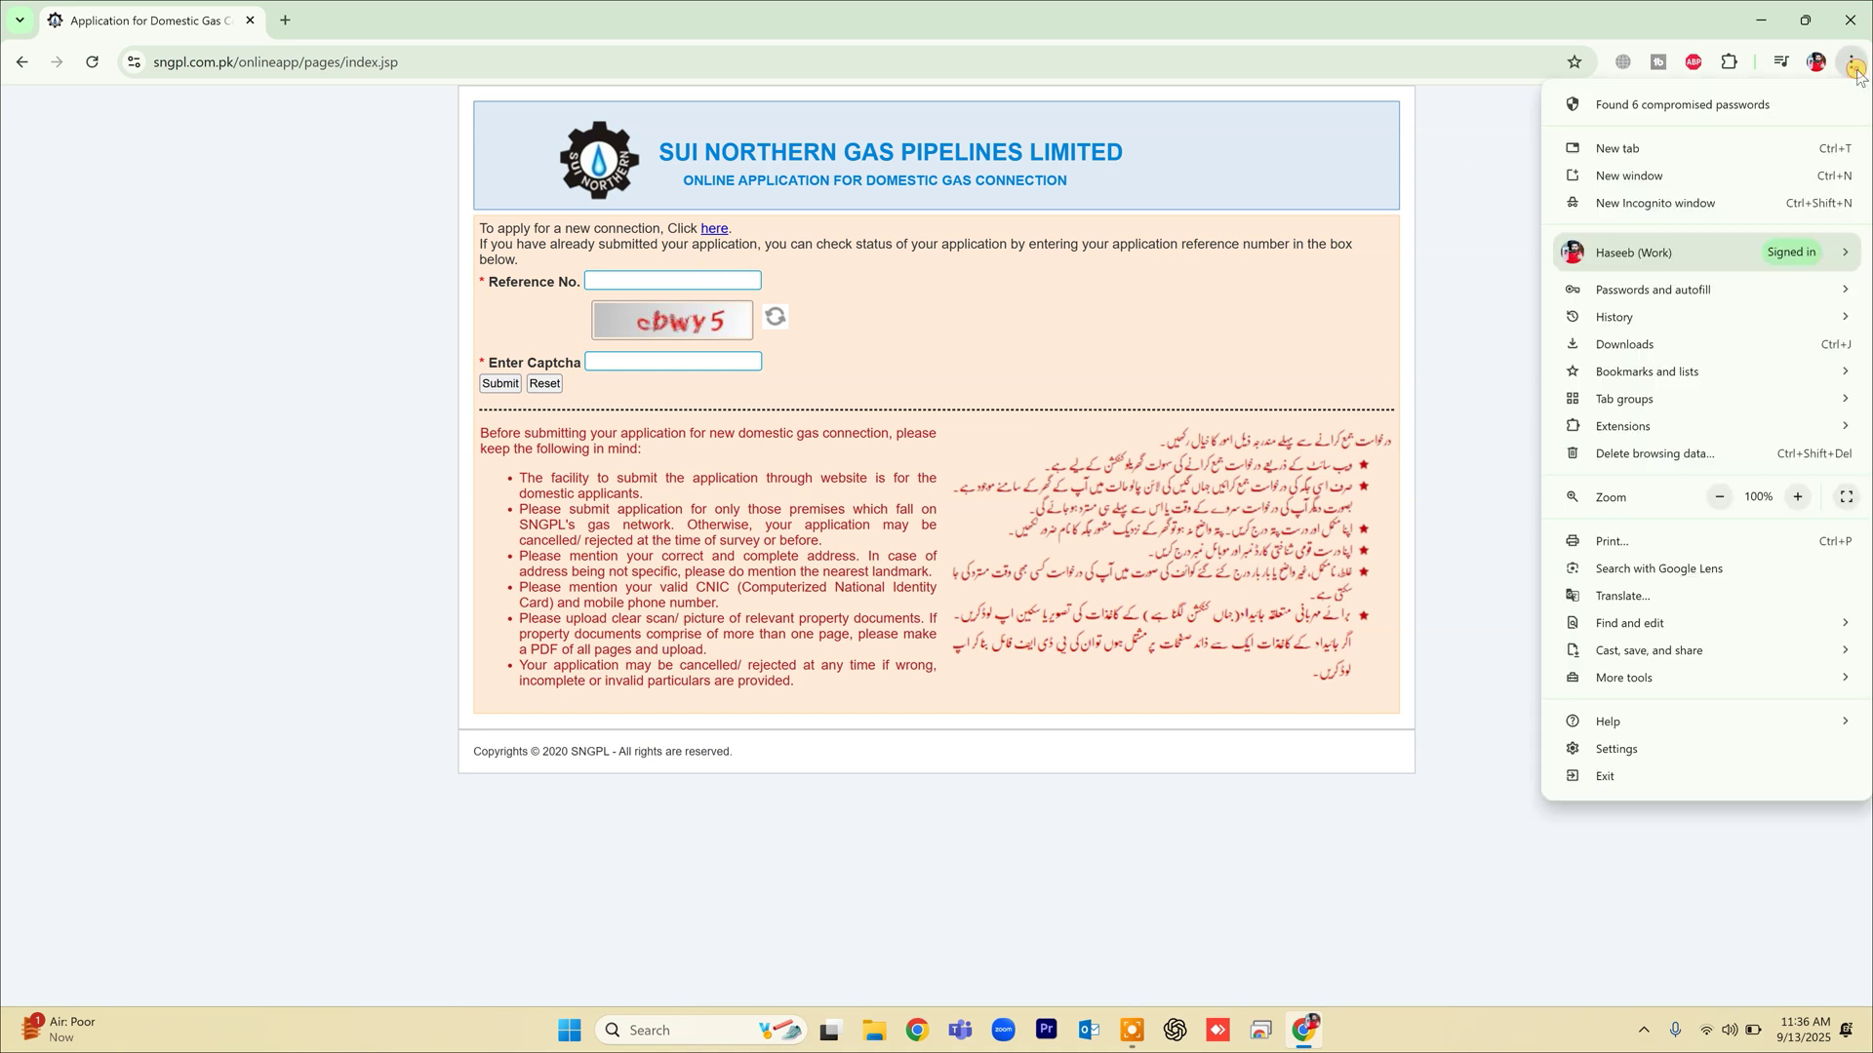
pyautogui.click(1795, 499)
pyautogui.click(1795, 498)
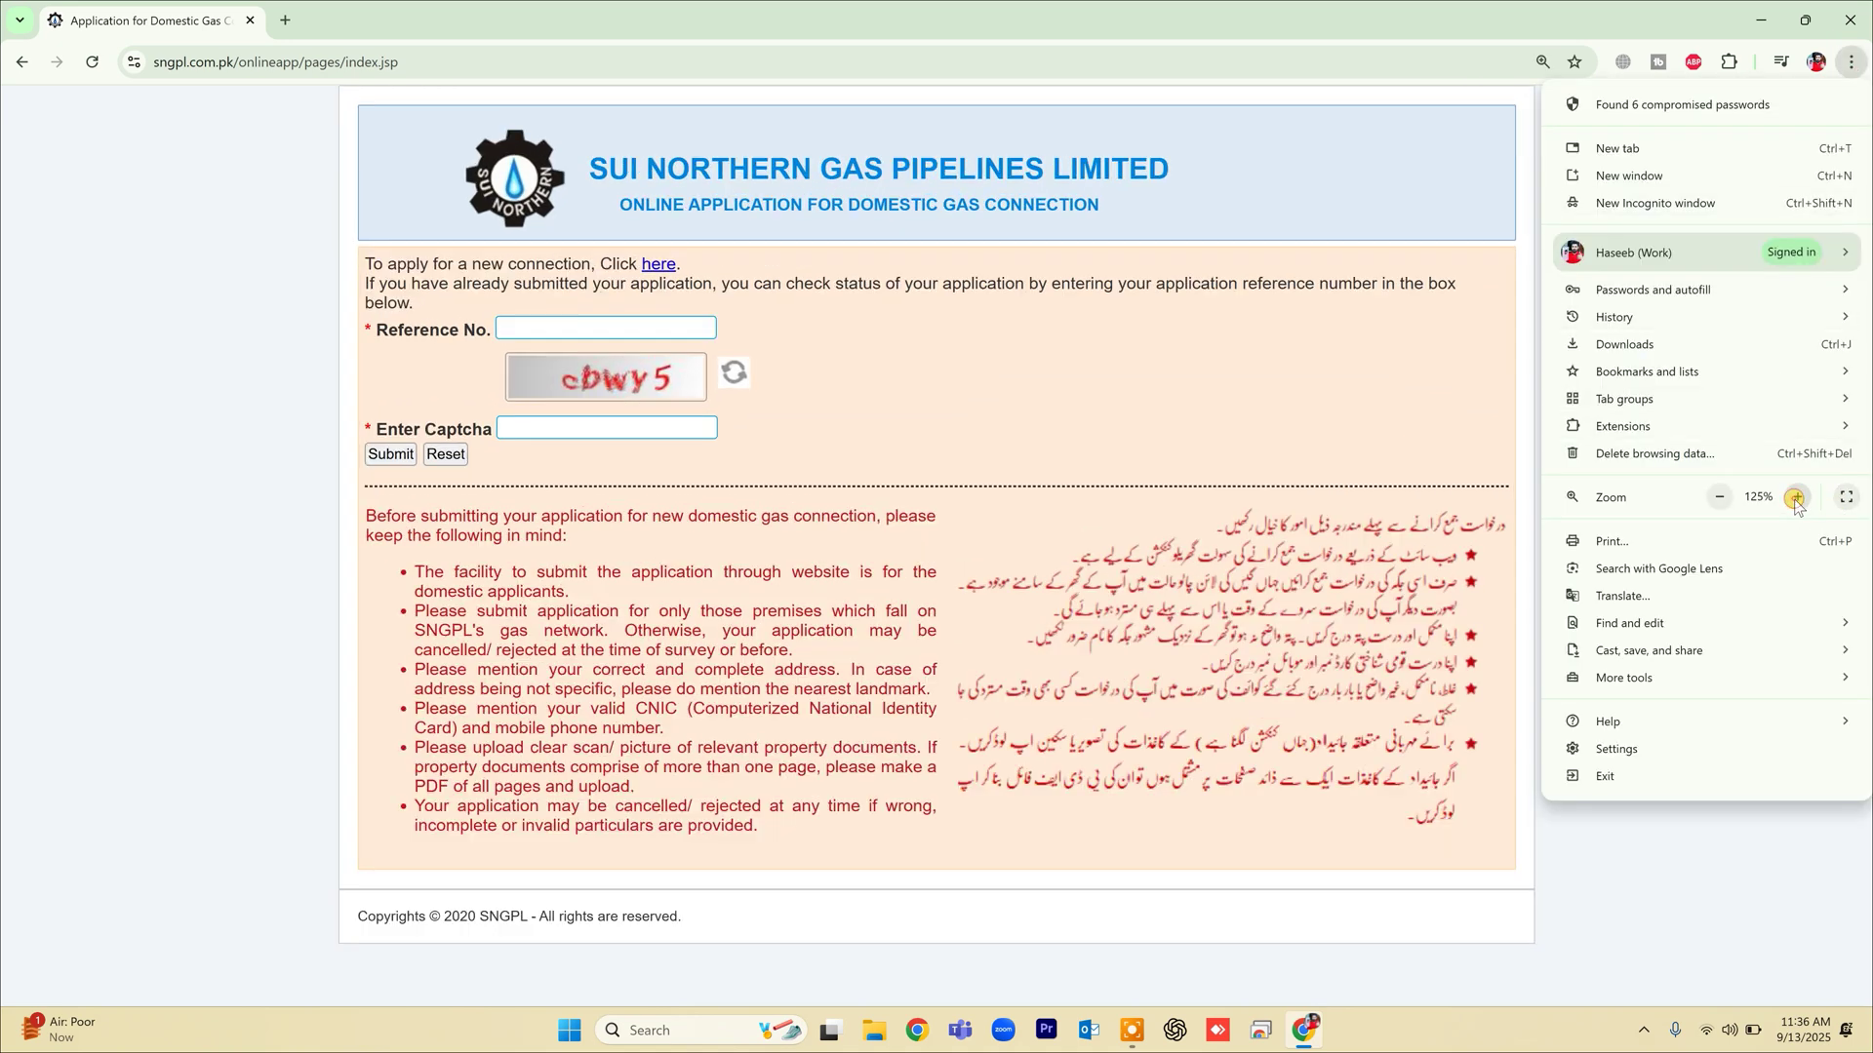
pyautogui.click(1795, 499)
pyautogui.click(115, 364)
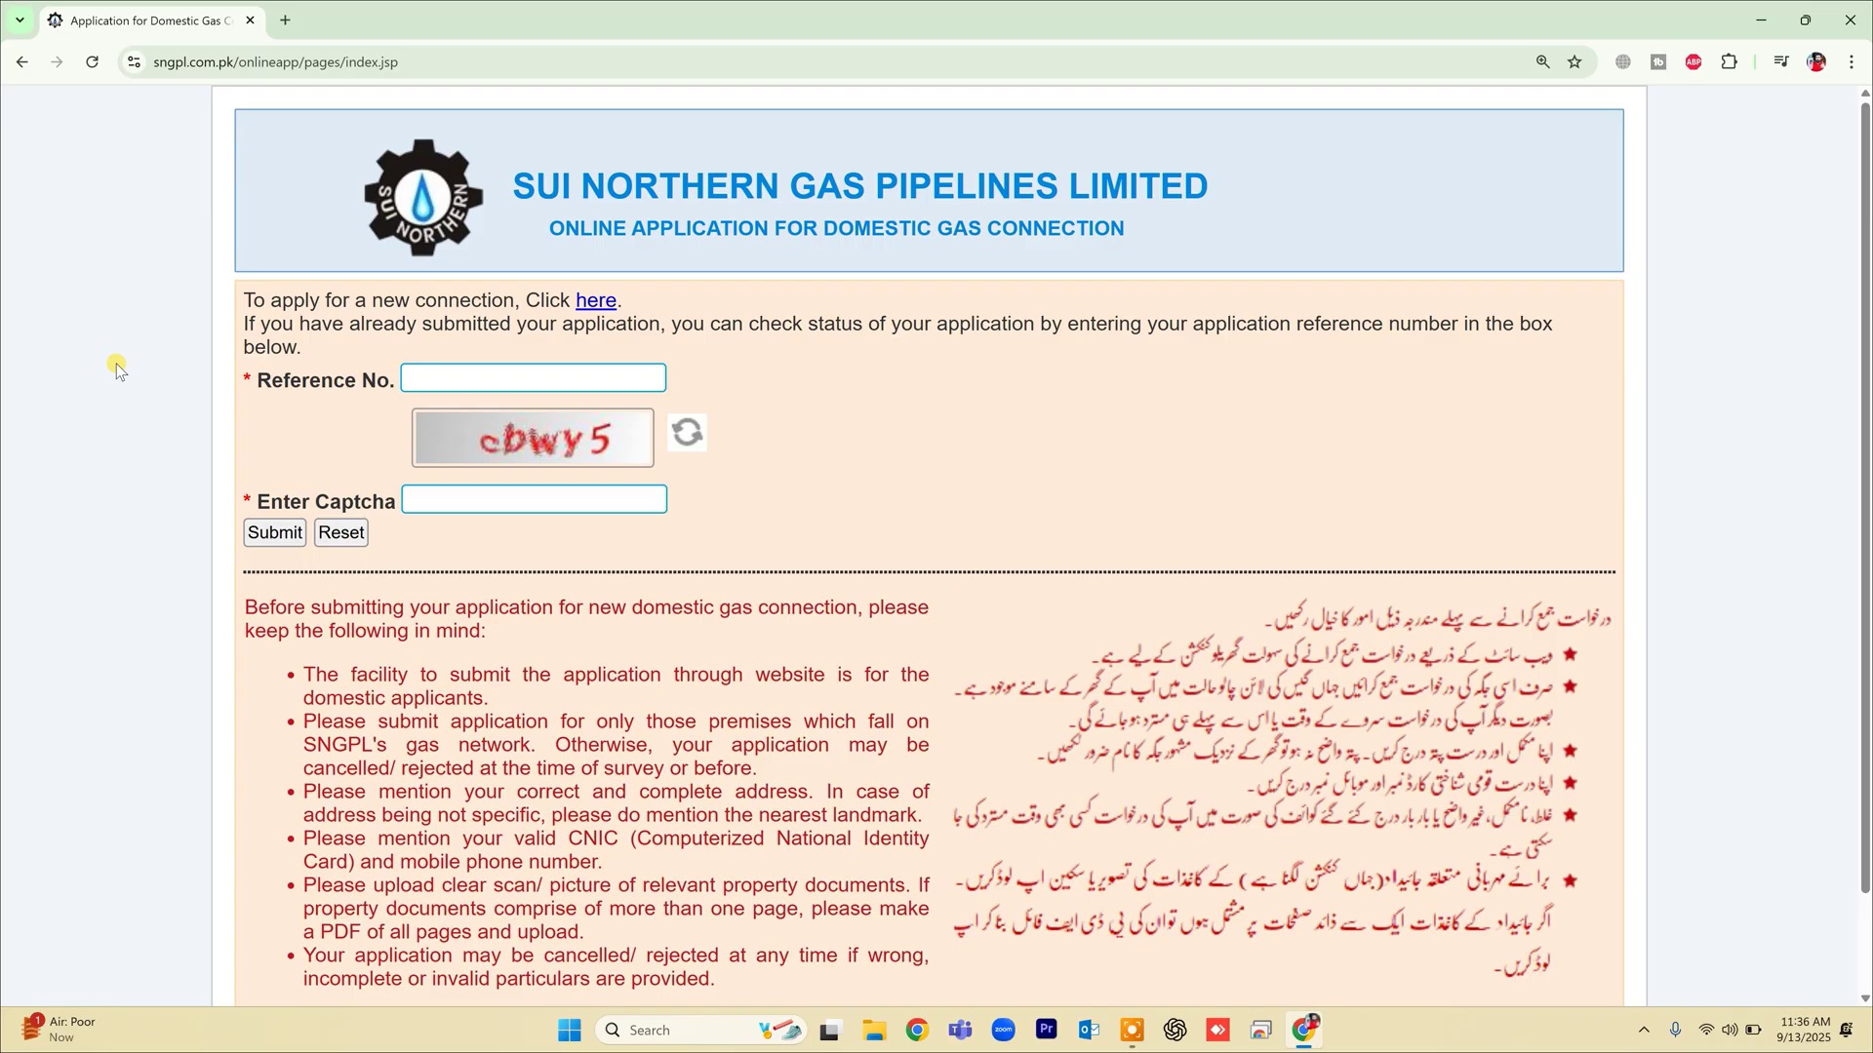
# Look over the page's instructions and open the application form for a new gas connection.
pyautogui.scroll(-1, 115, 364)
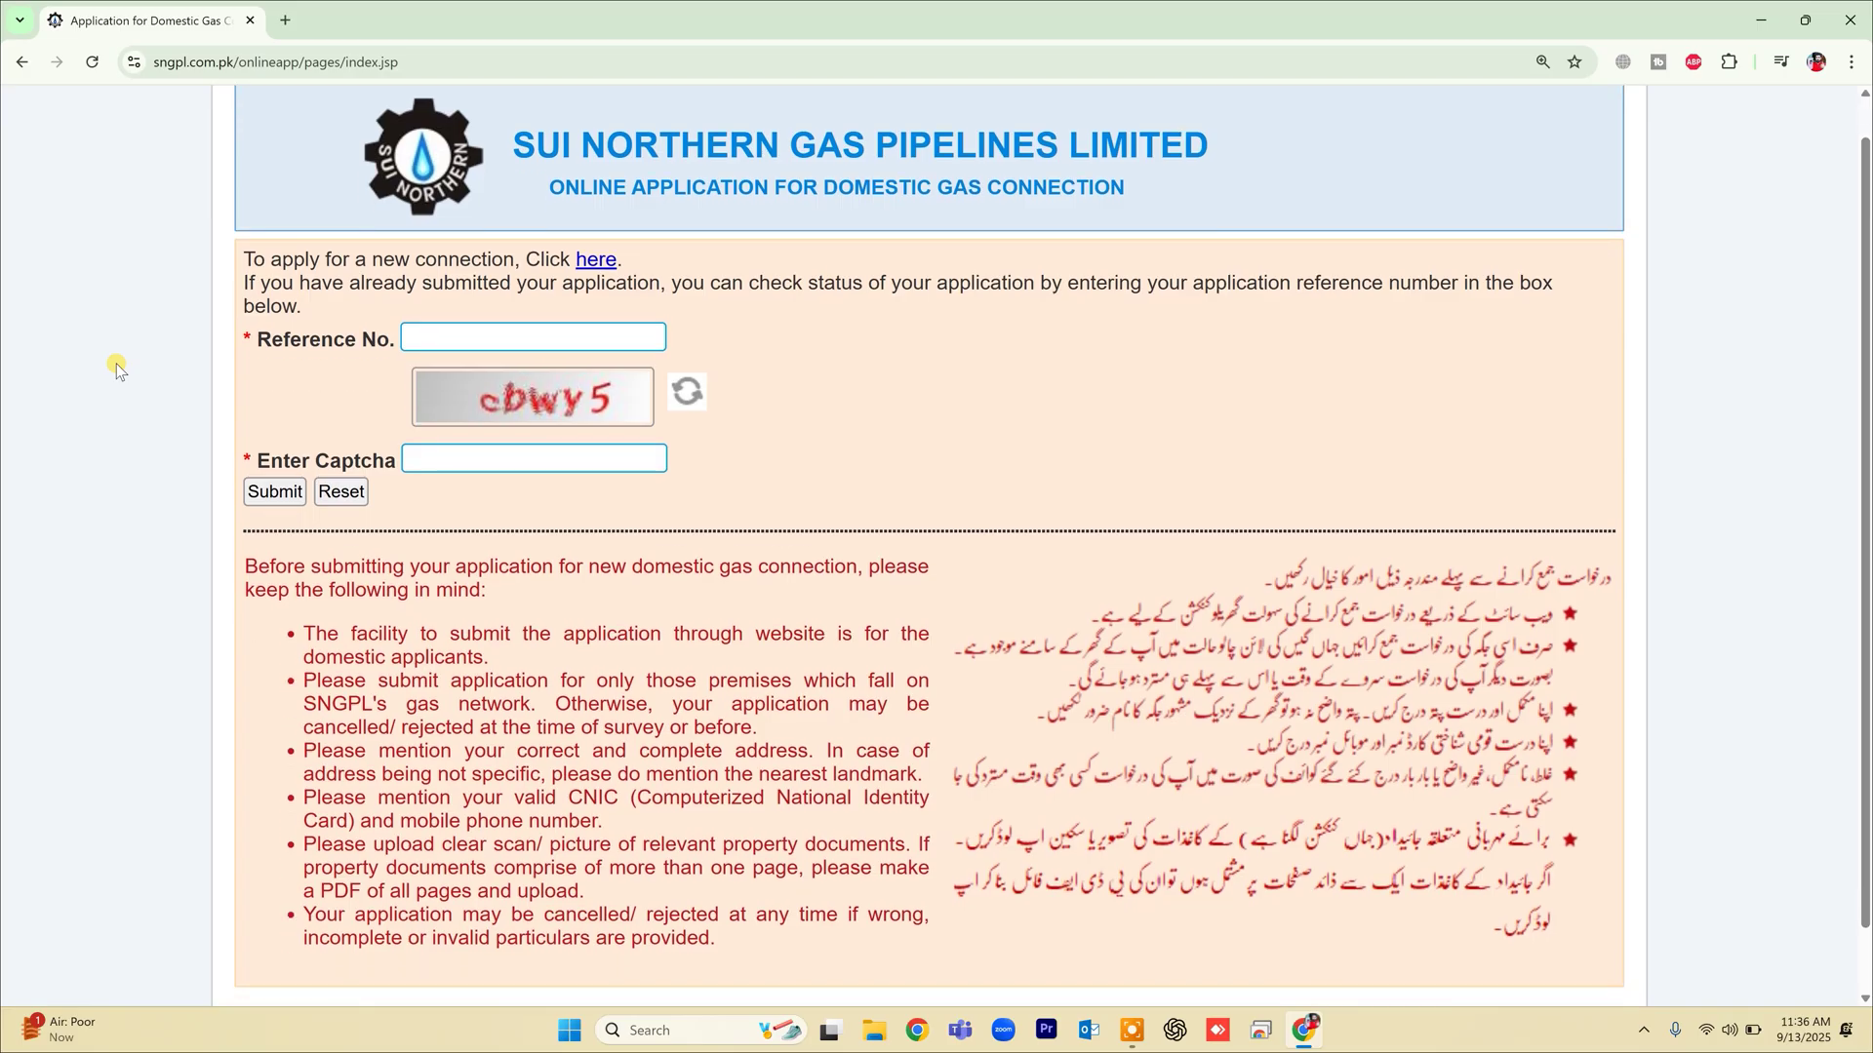
pyautogui.click(458, 337)
pyautogui.scroll(1, 599, 575)
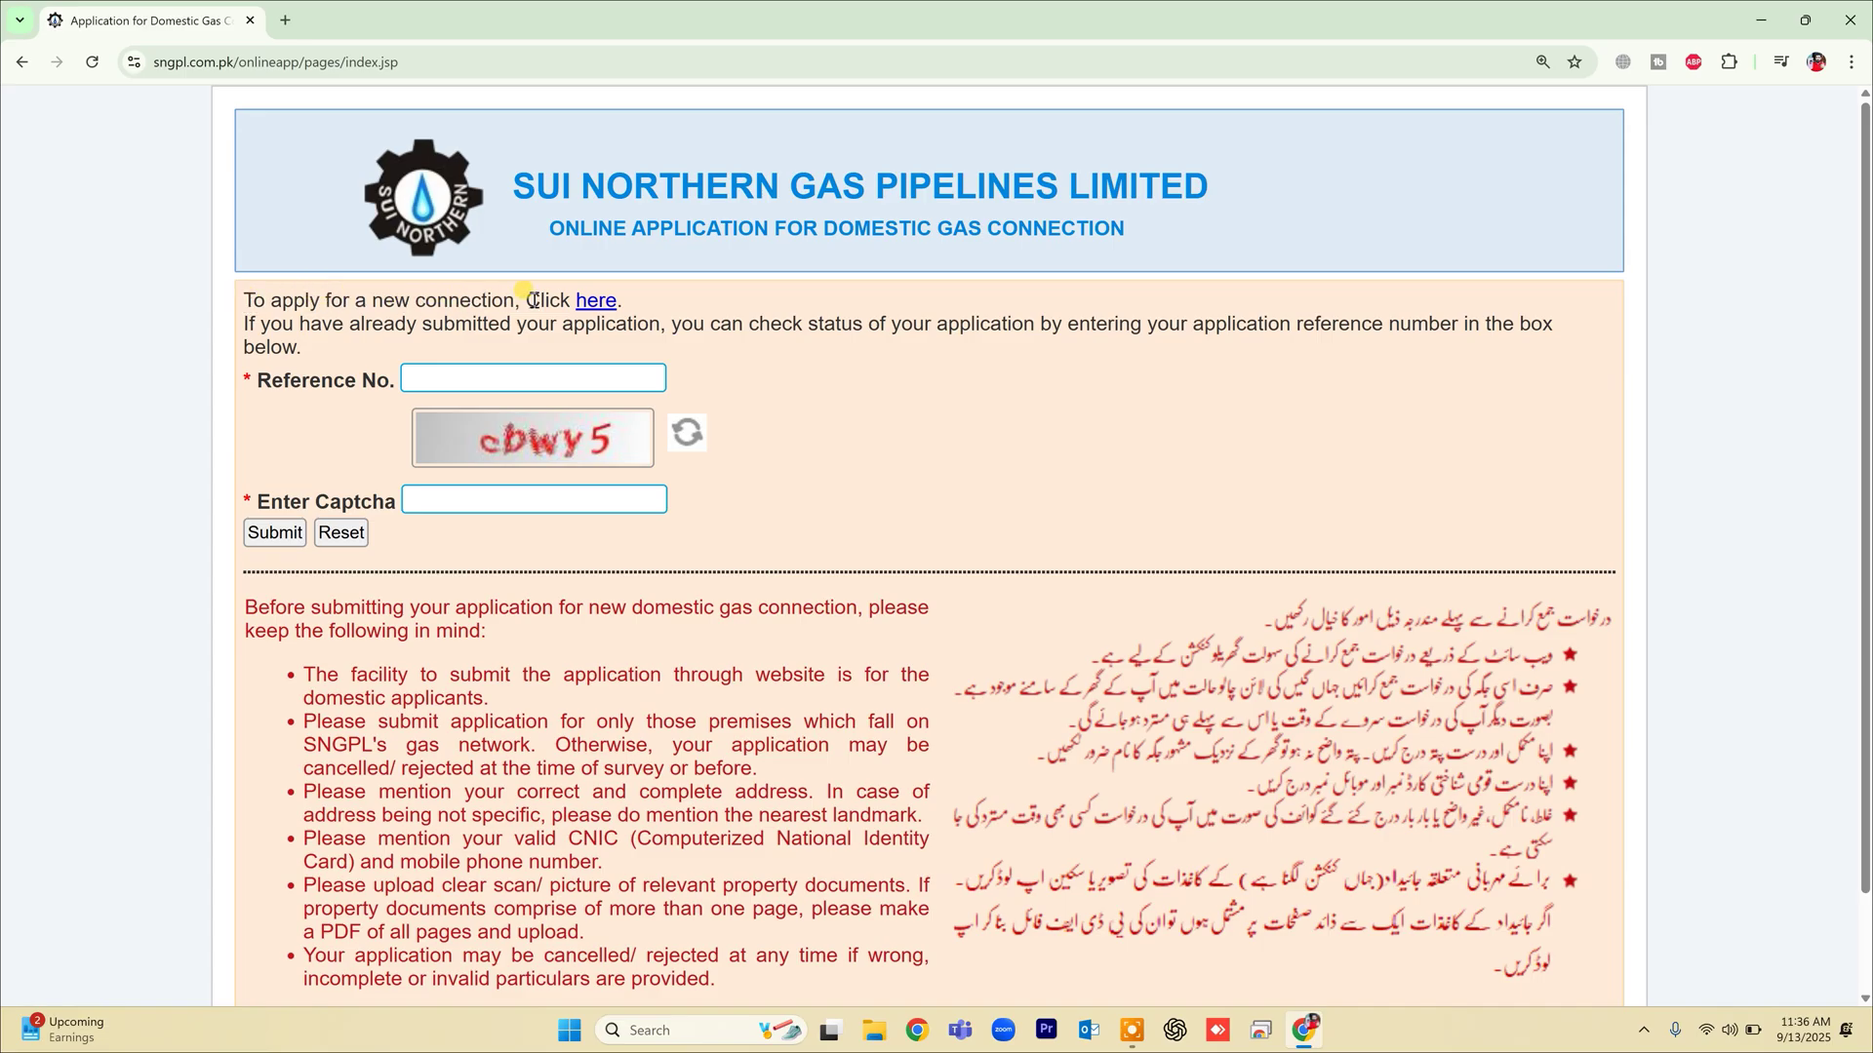
pyautogui.click(600, 303)
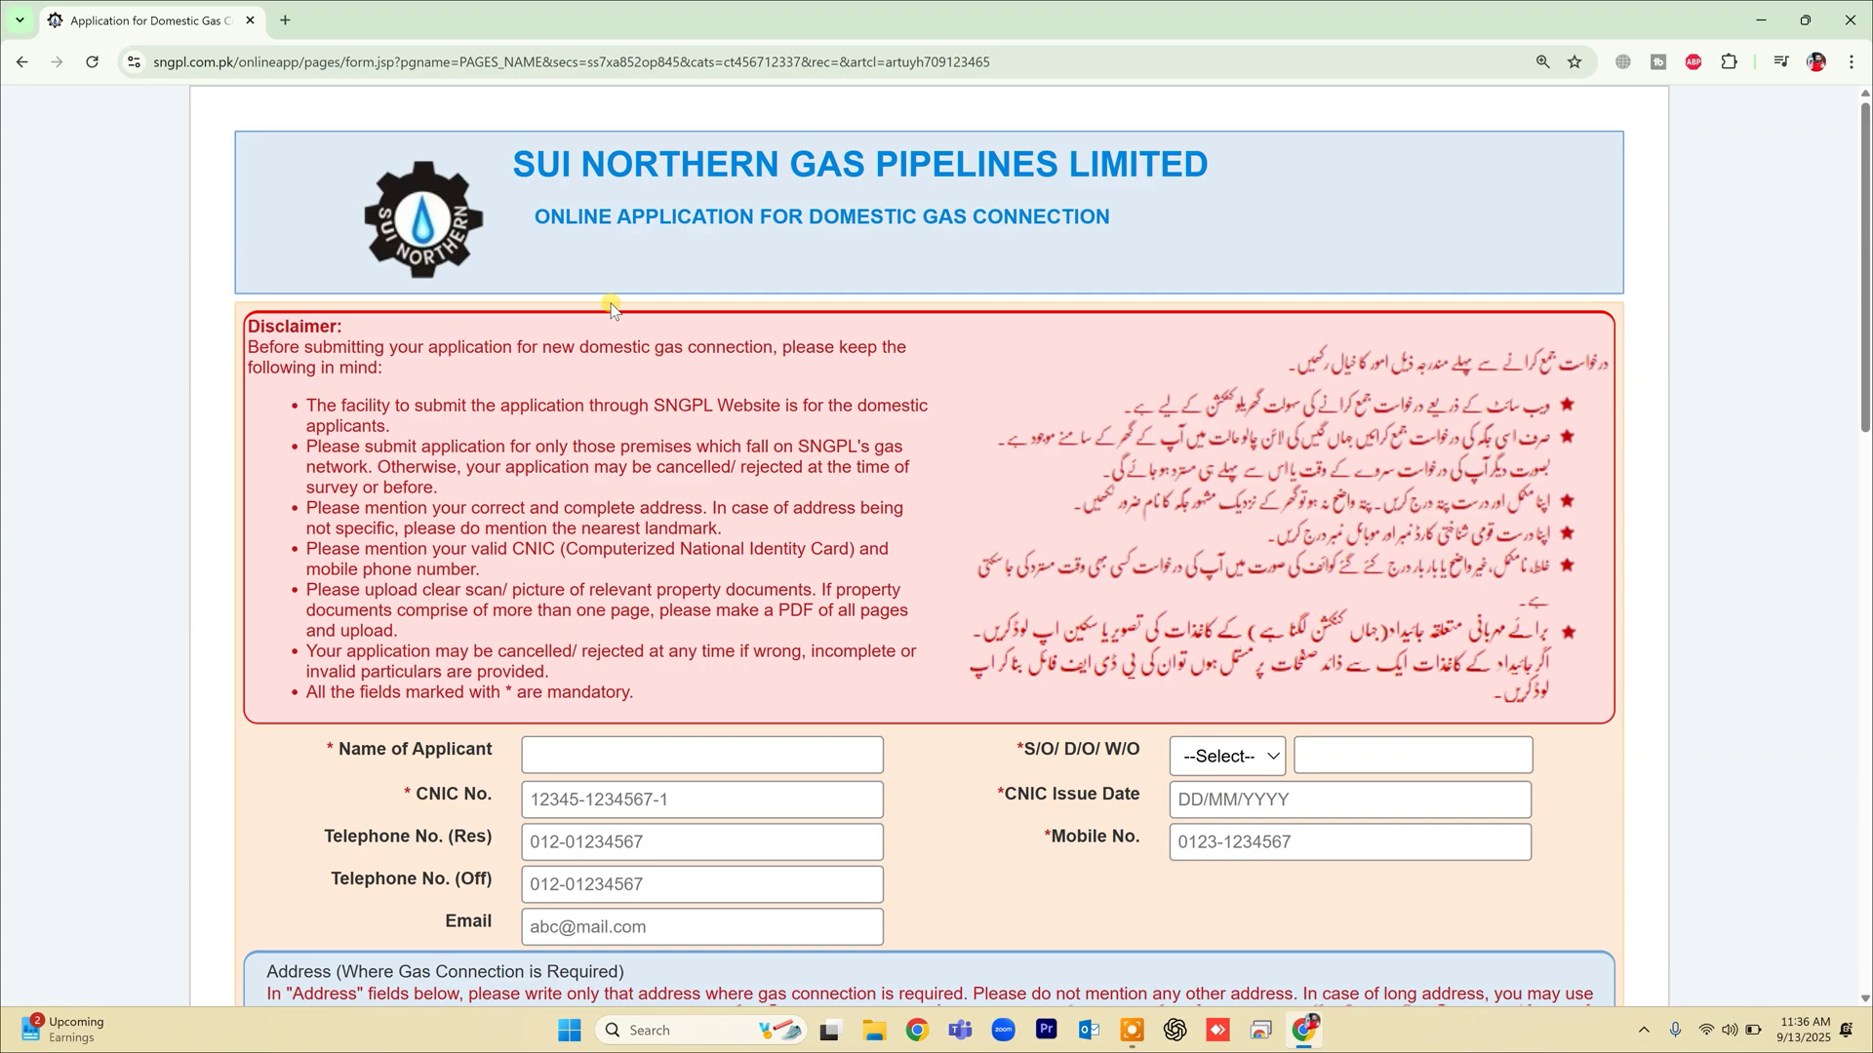
# Review the disclaimer and the applicant detail fields, including the S/O, D/O and W/O relation choices.
pyautogui.scroll(-2, 611, 309)
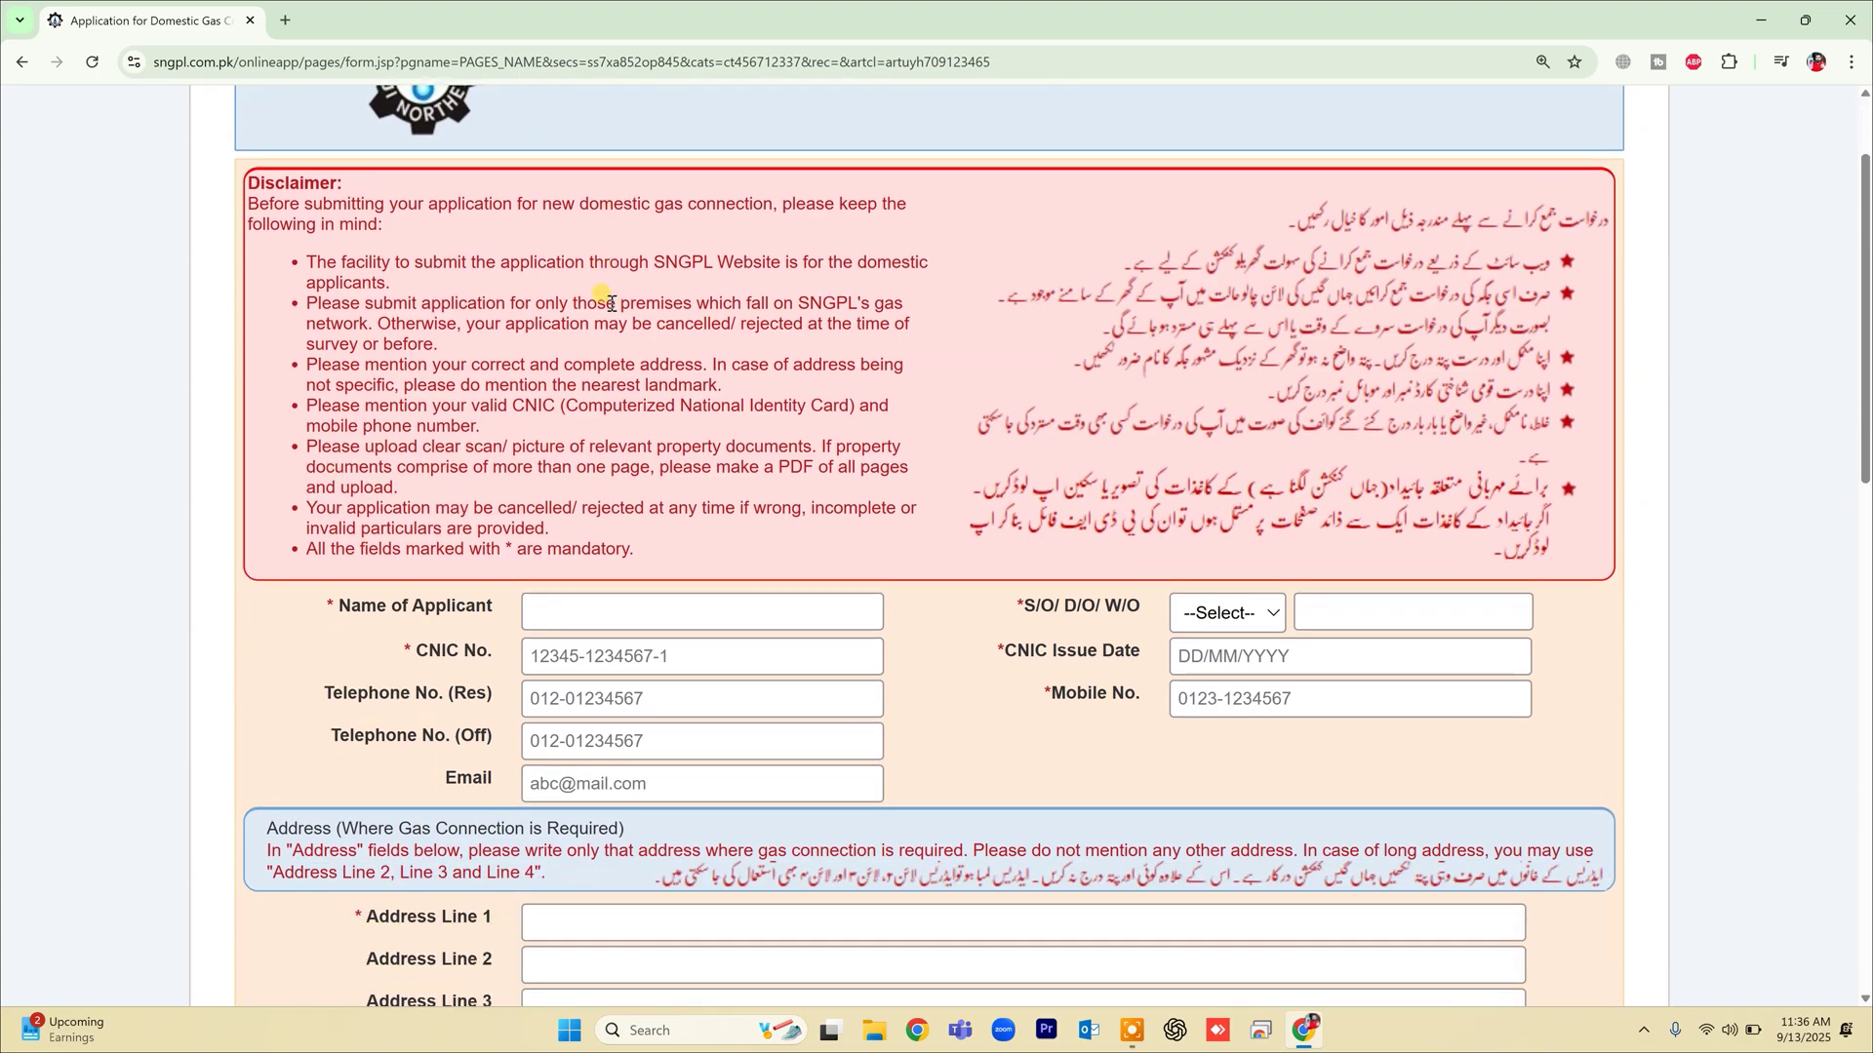
pyautogui.scroll(-1, 610, 304)
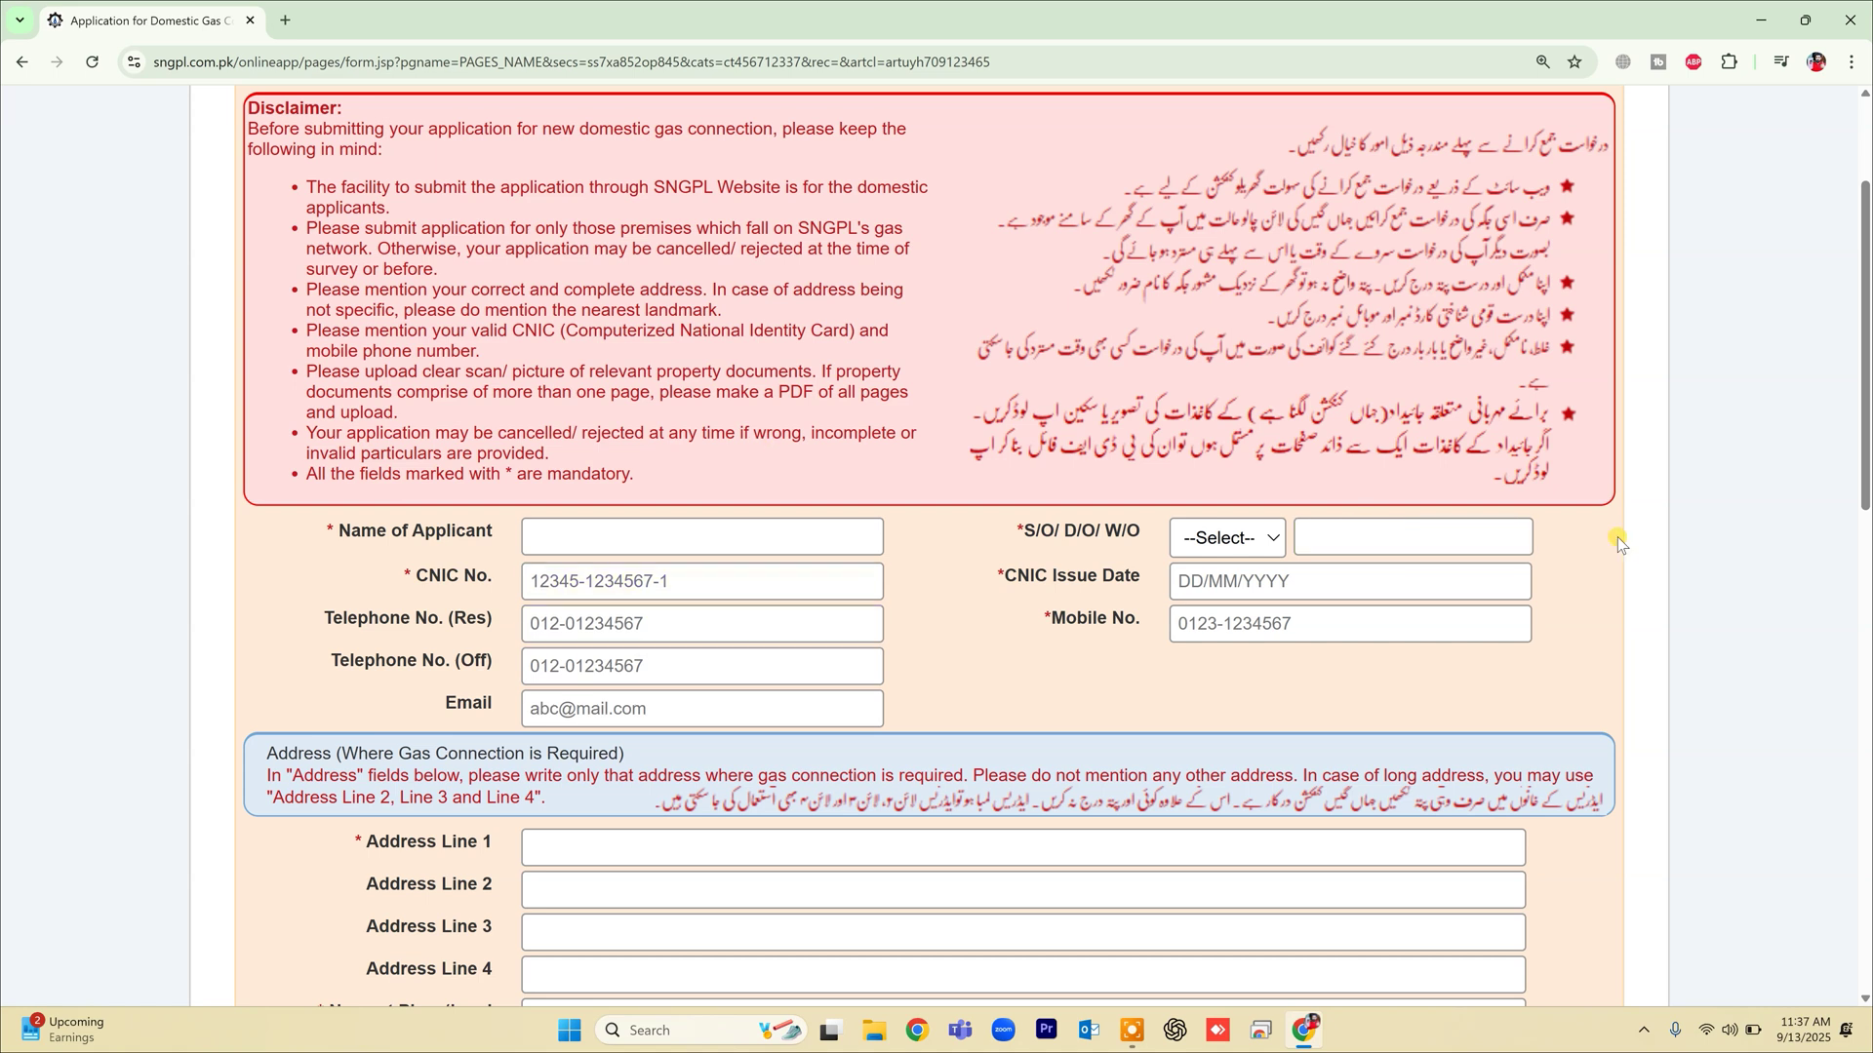
pyautogui.scroll(-1, 1618, 544)
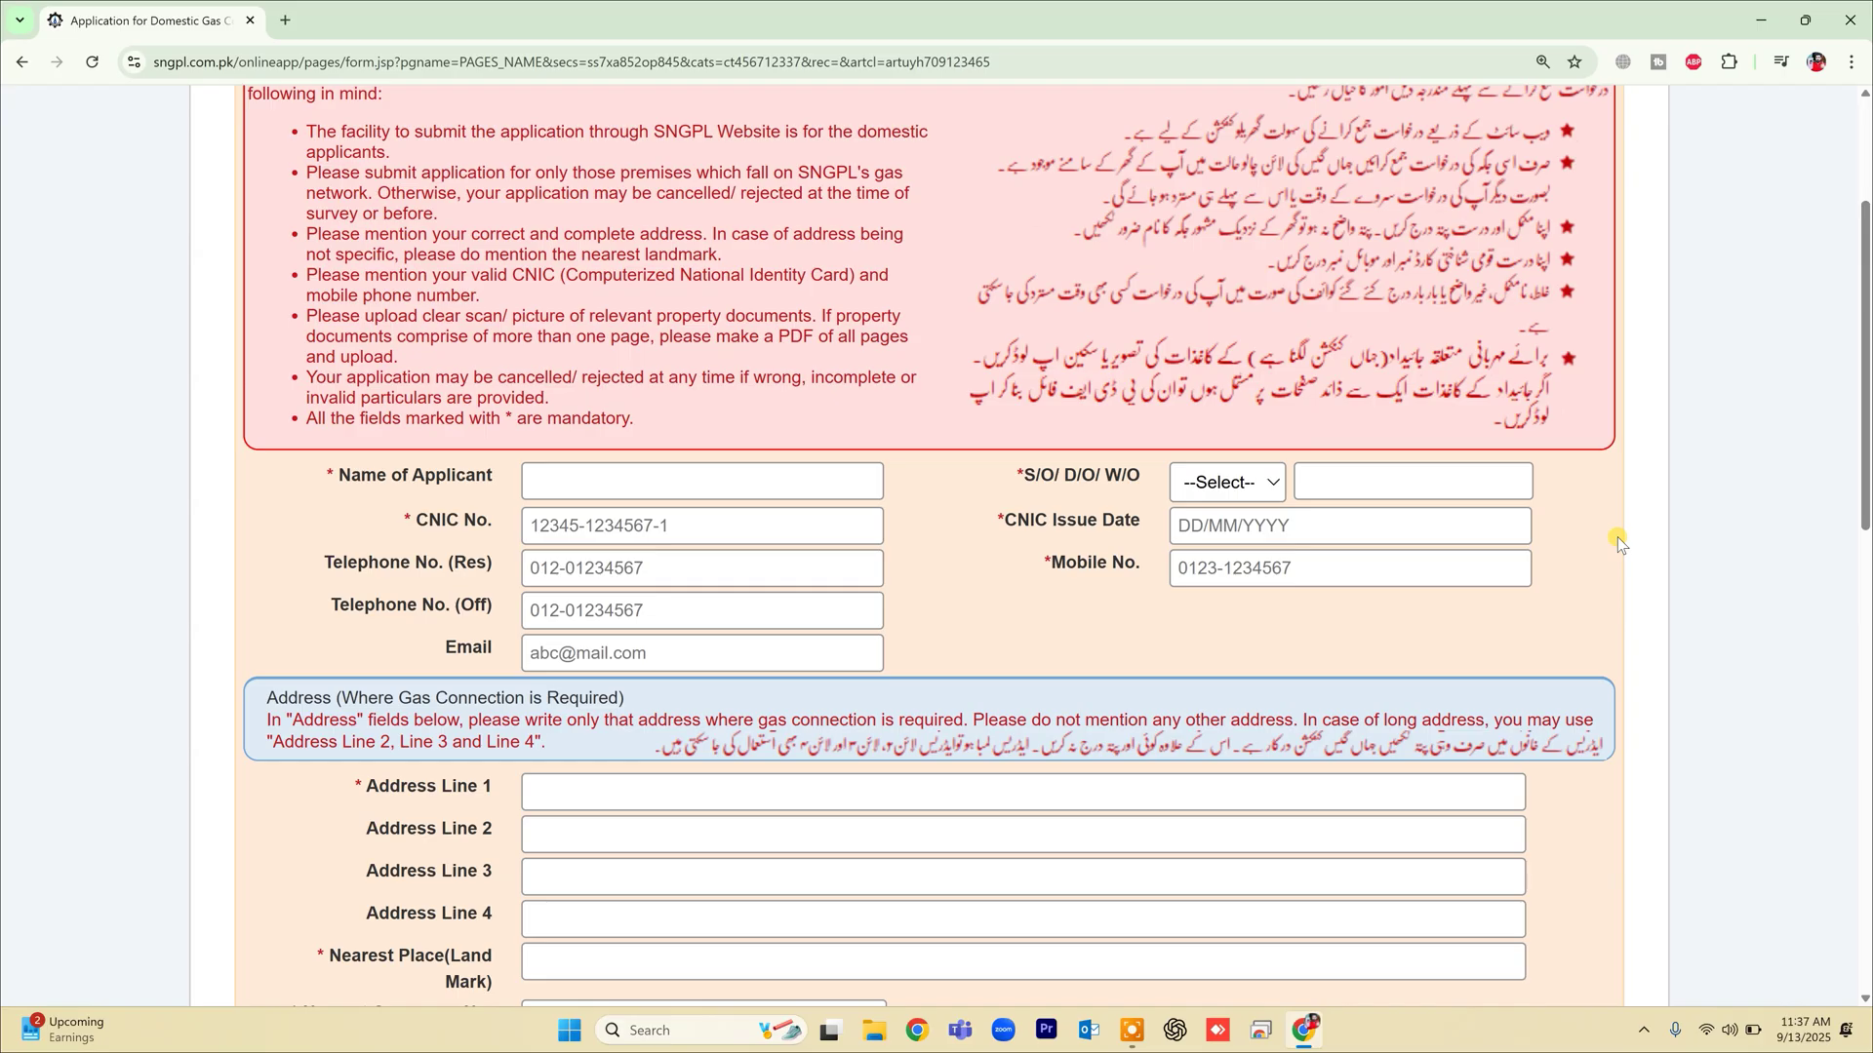
pyautogui.scroll(-3, 1618, 543)
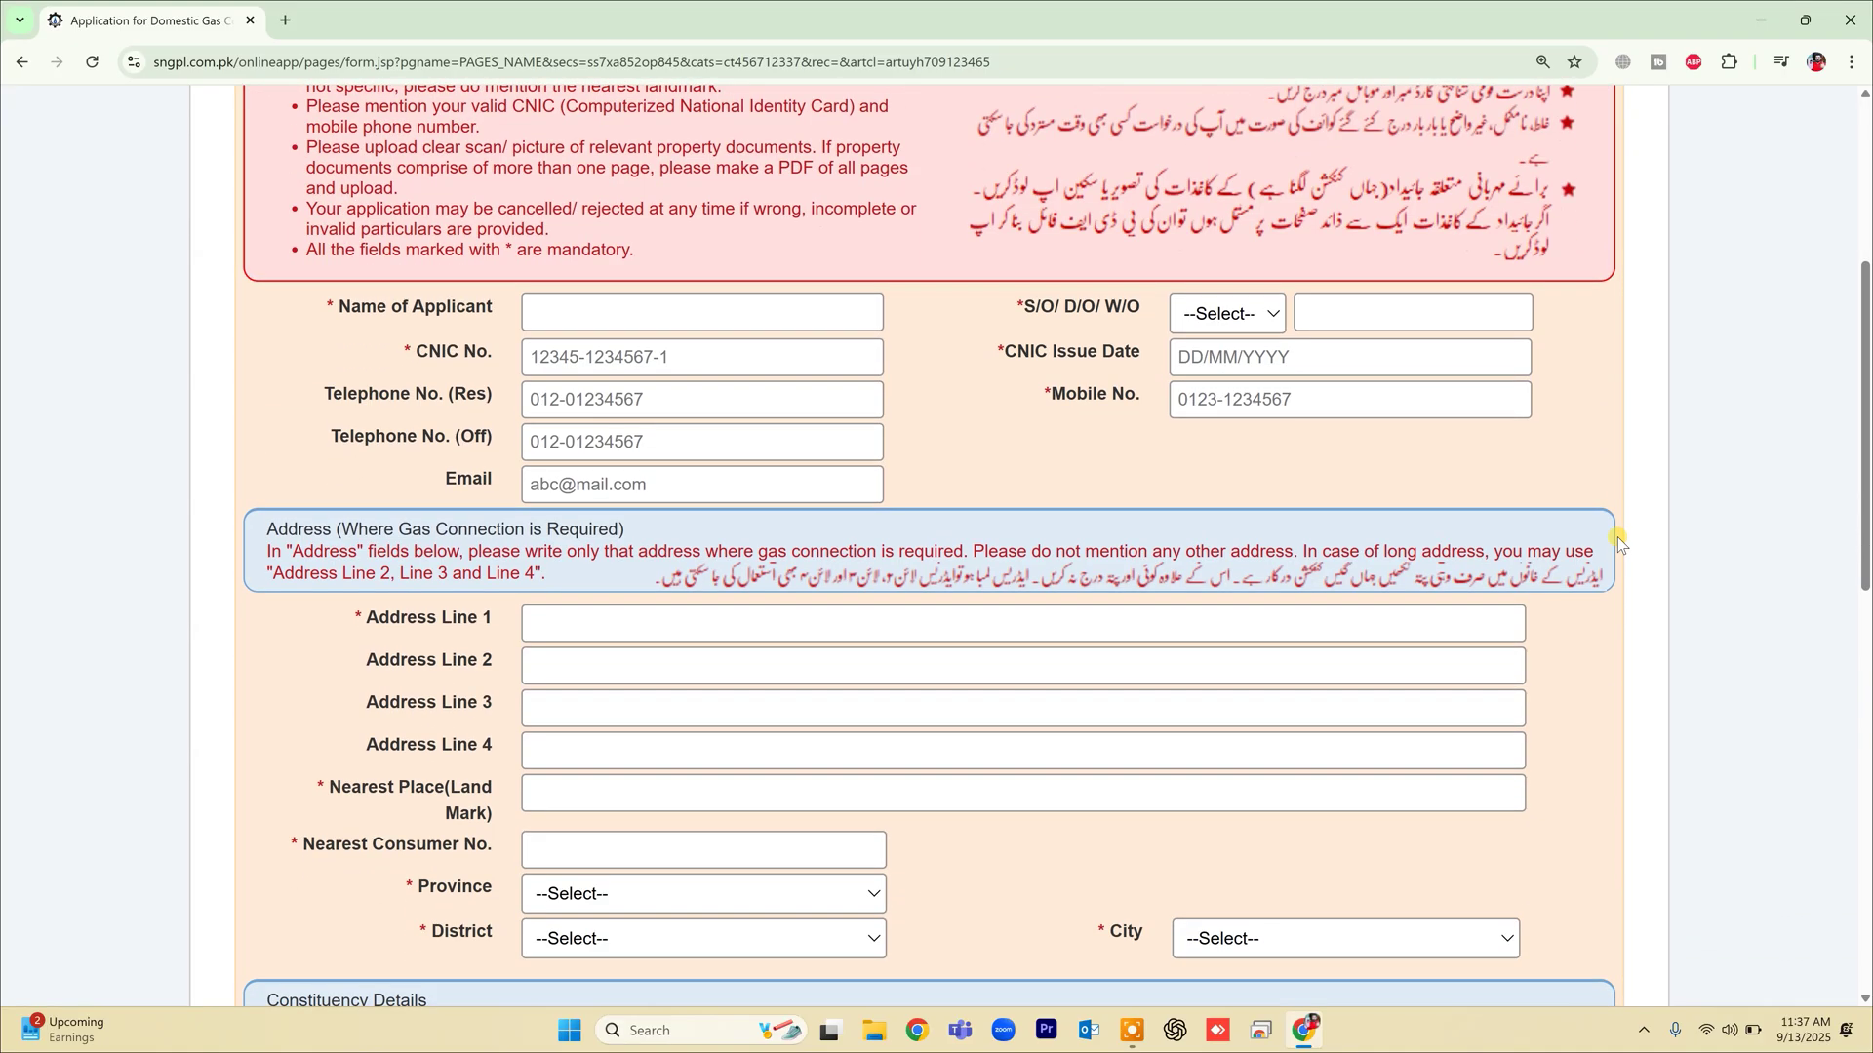
pyautogui.scroll(4, 1150, 256)
pyautogui.scroll(-6, 1317, 355)
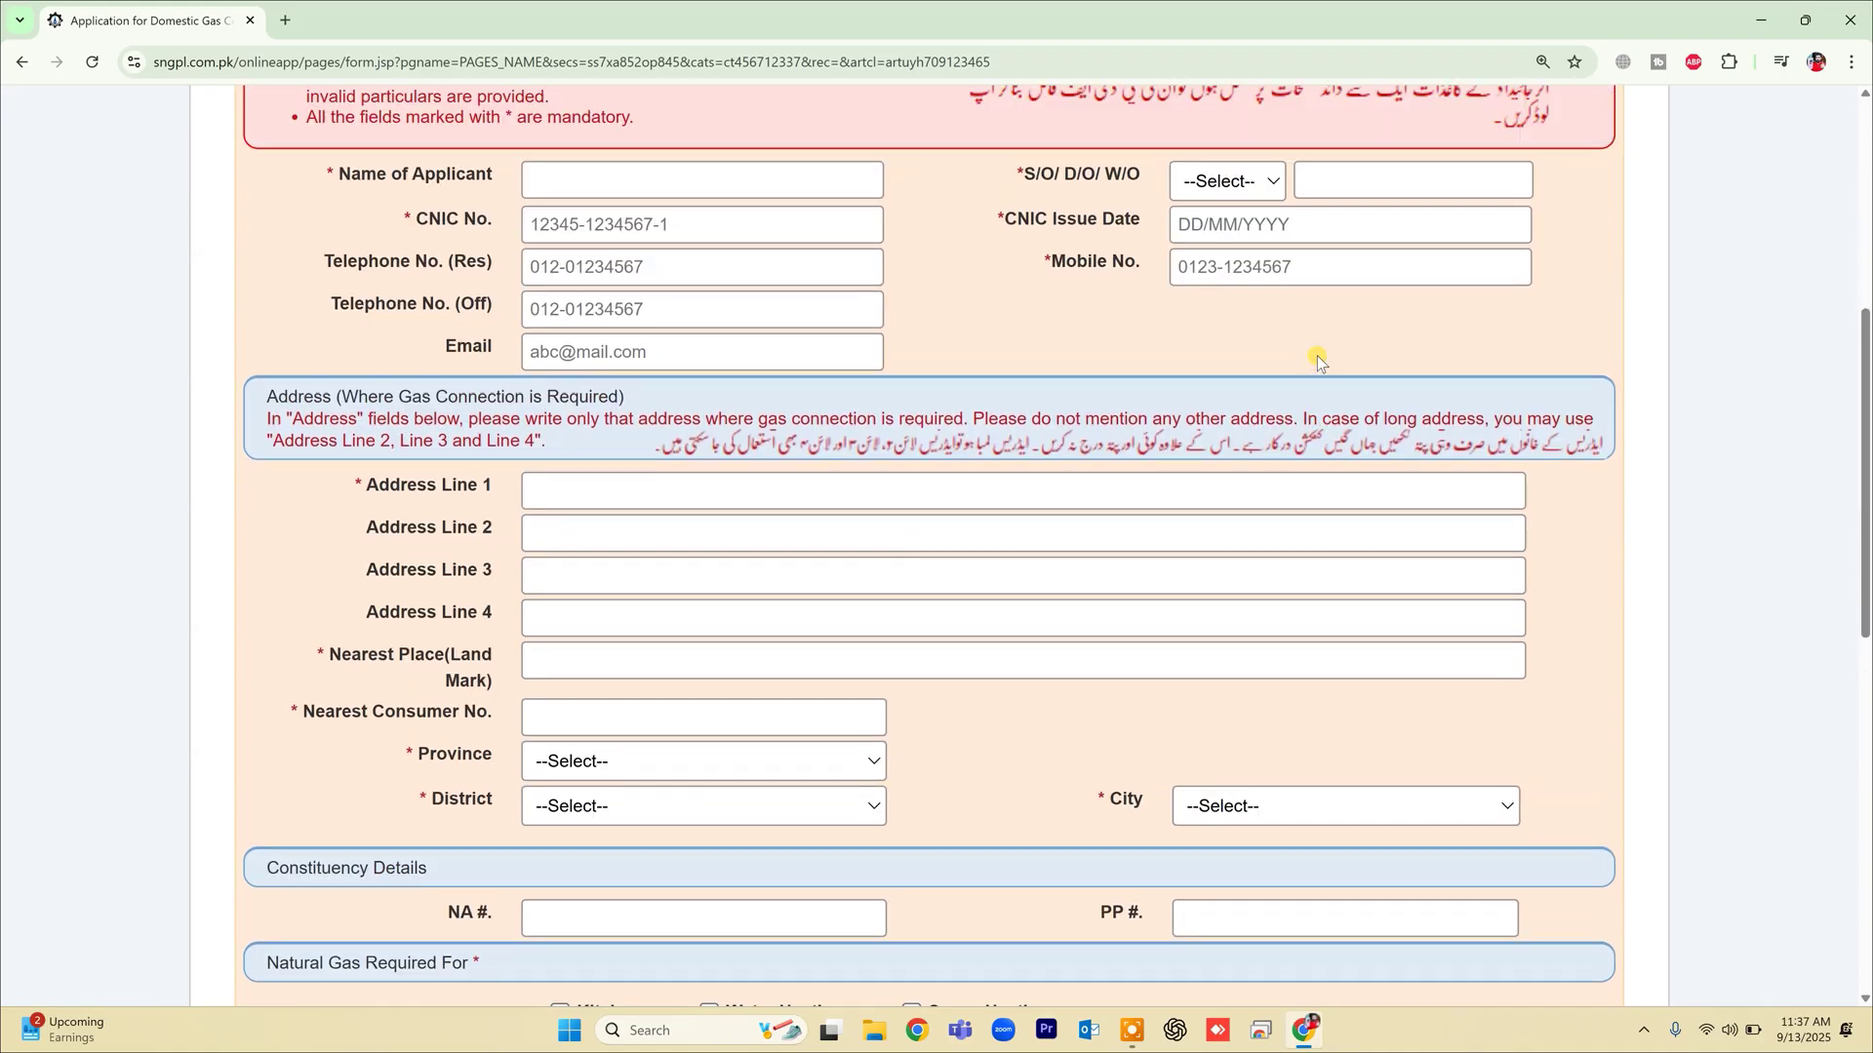
pyautogui.scroll(1, 1316, 359)
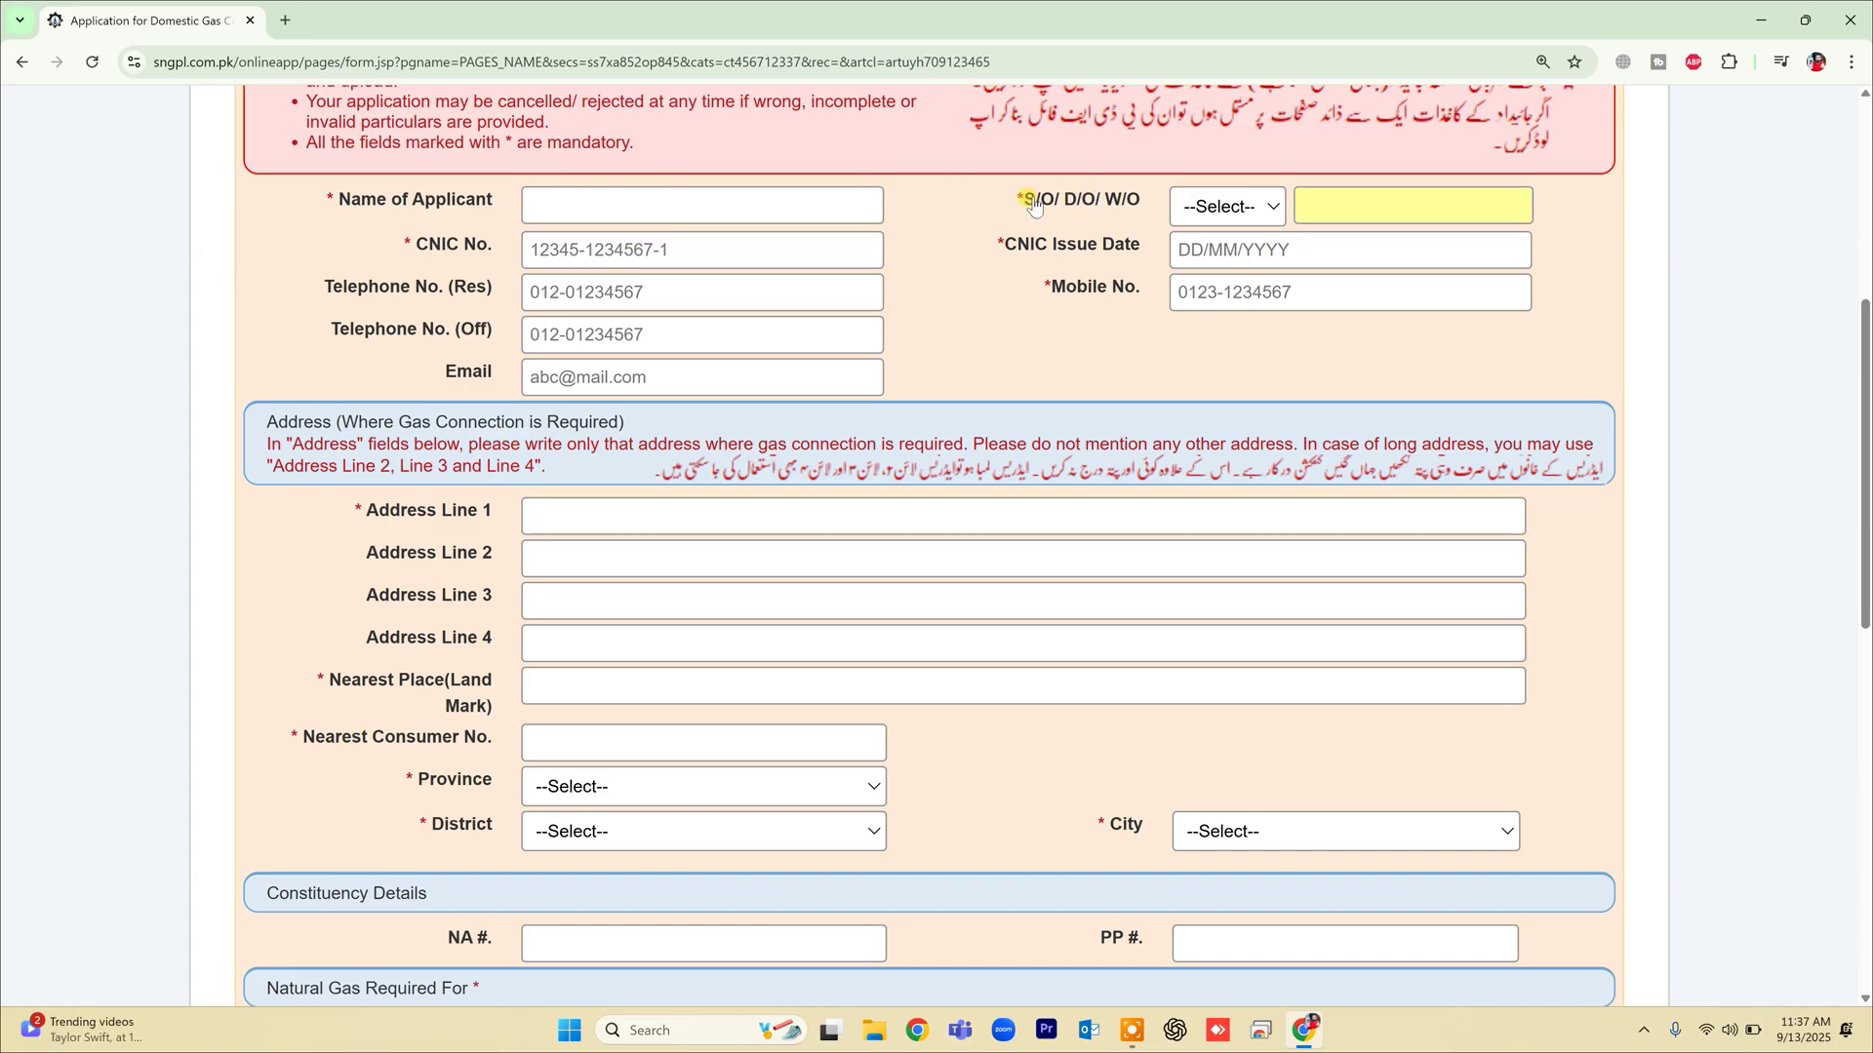
pyautogui.click(1244, 208)
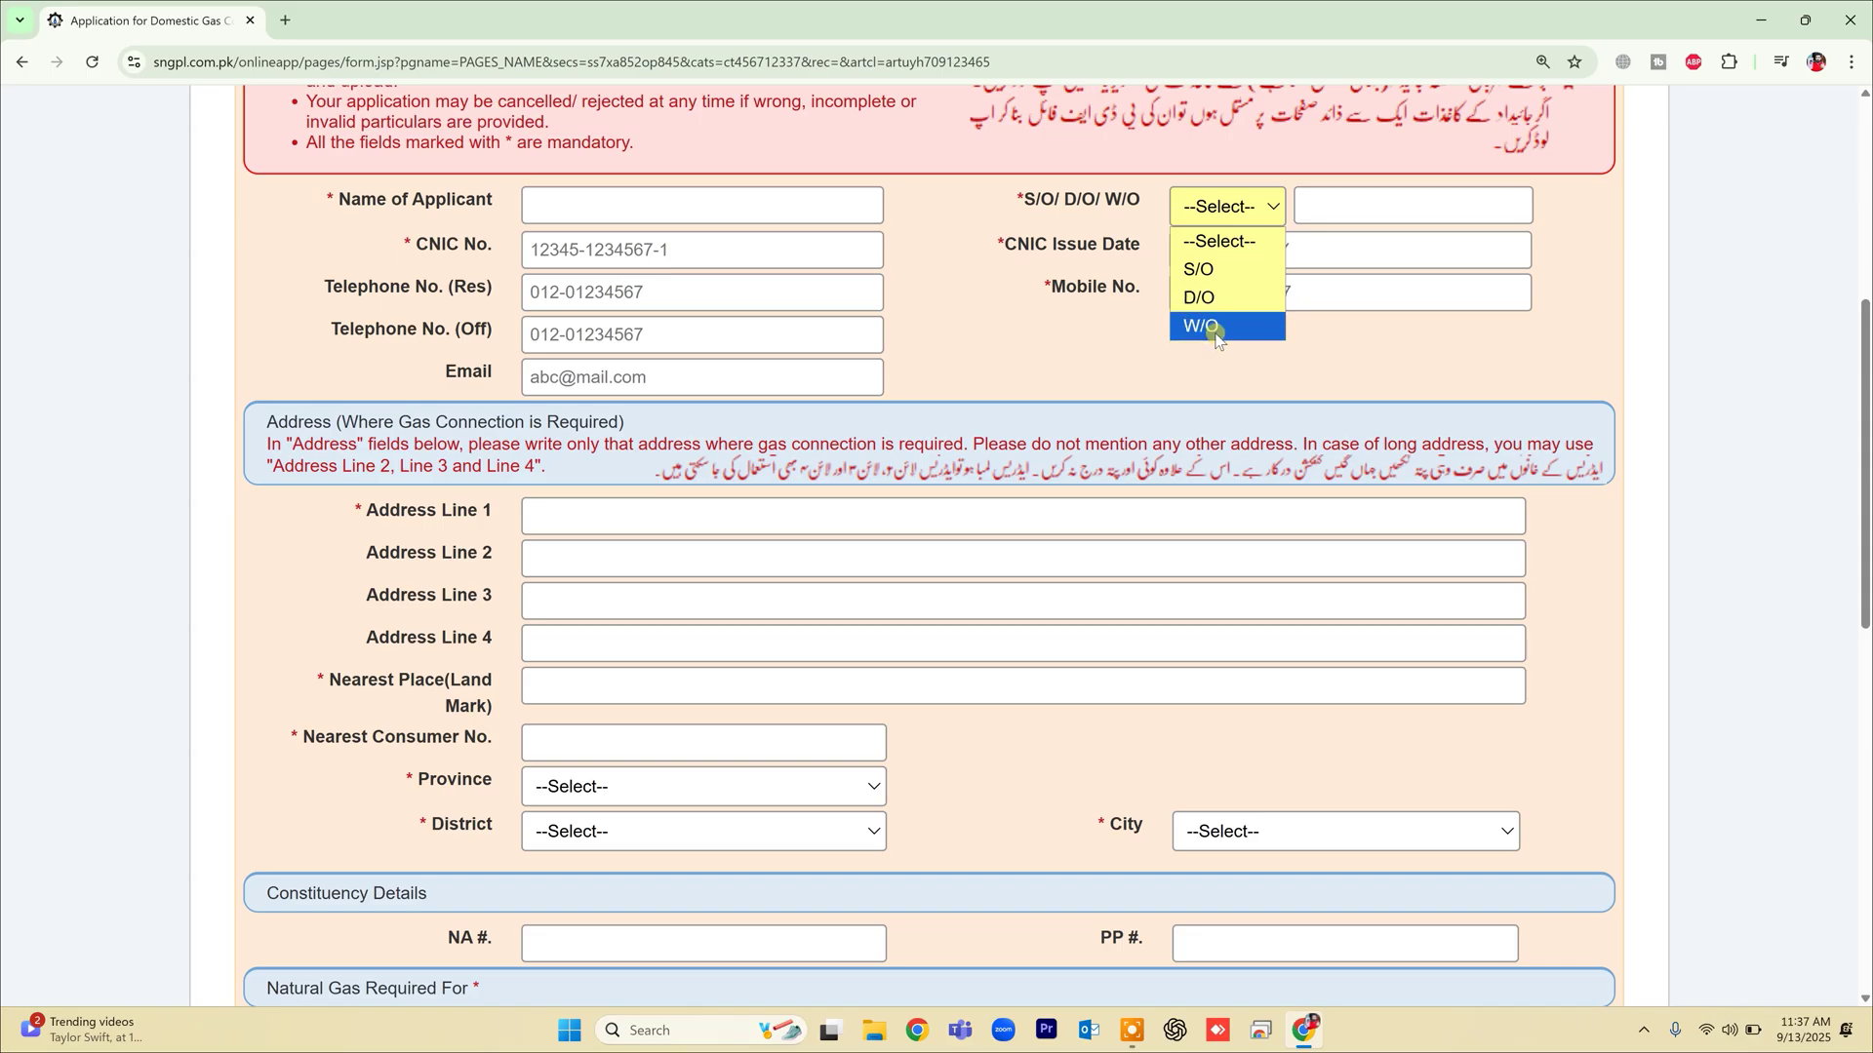
pyautogui.press('Escape')
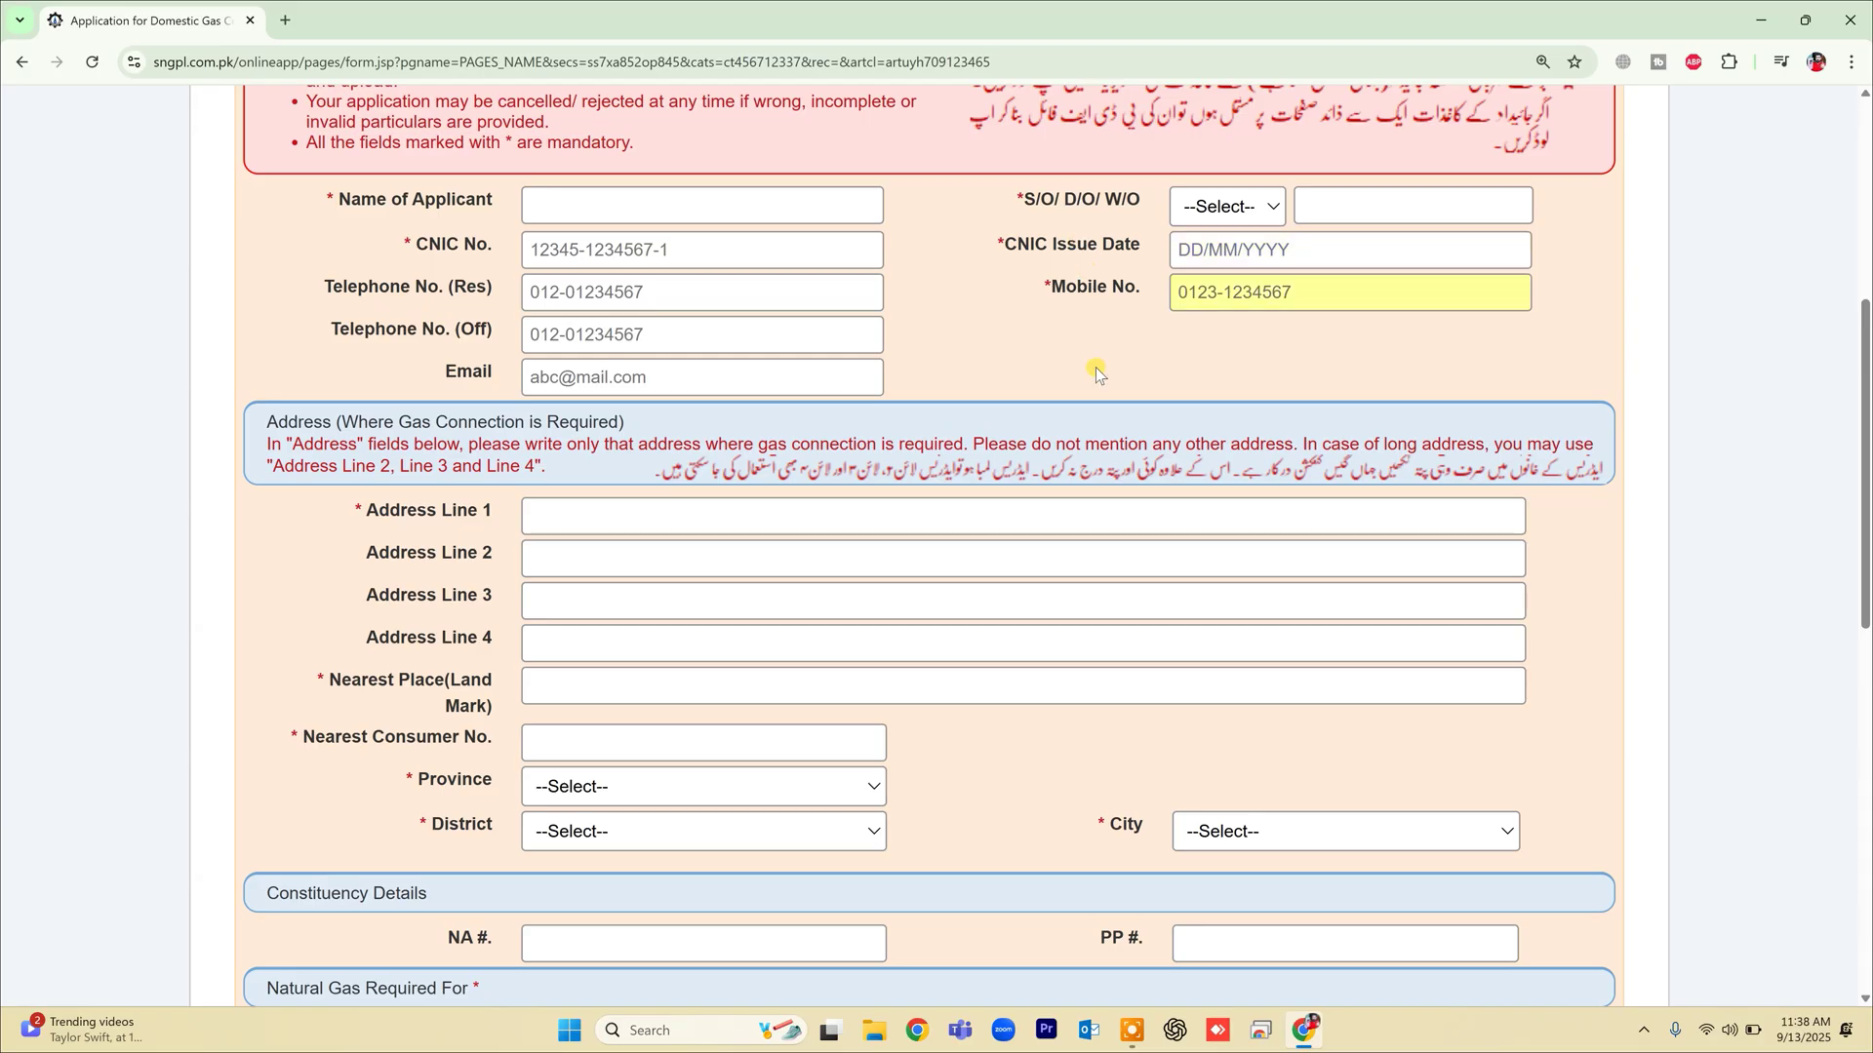
# Examine the email, address, landmark and nearest consumer number fields of the application form.
pyautogui.scroll(-1, 1096, 384)
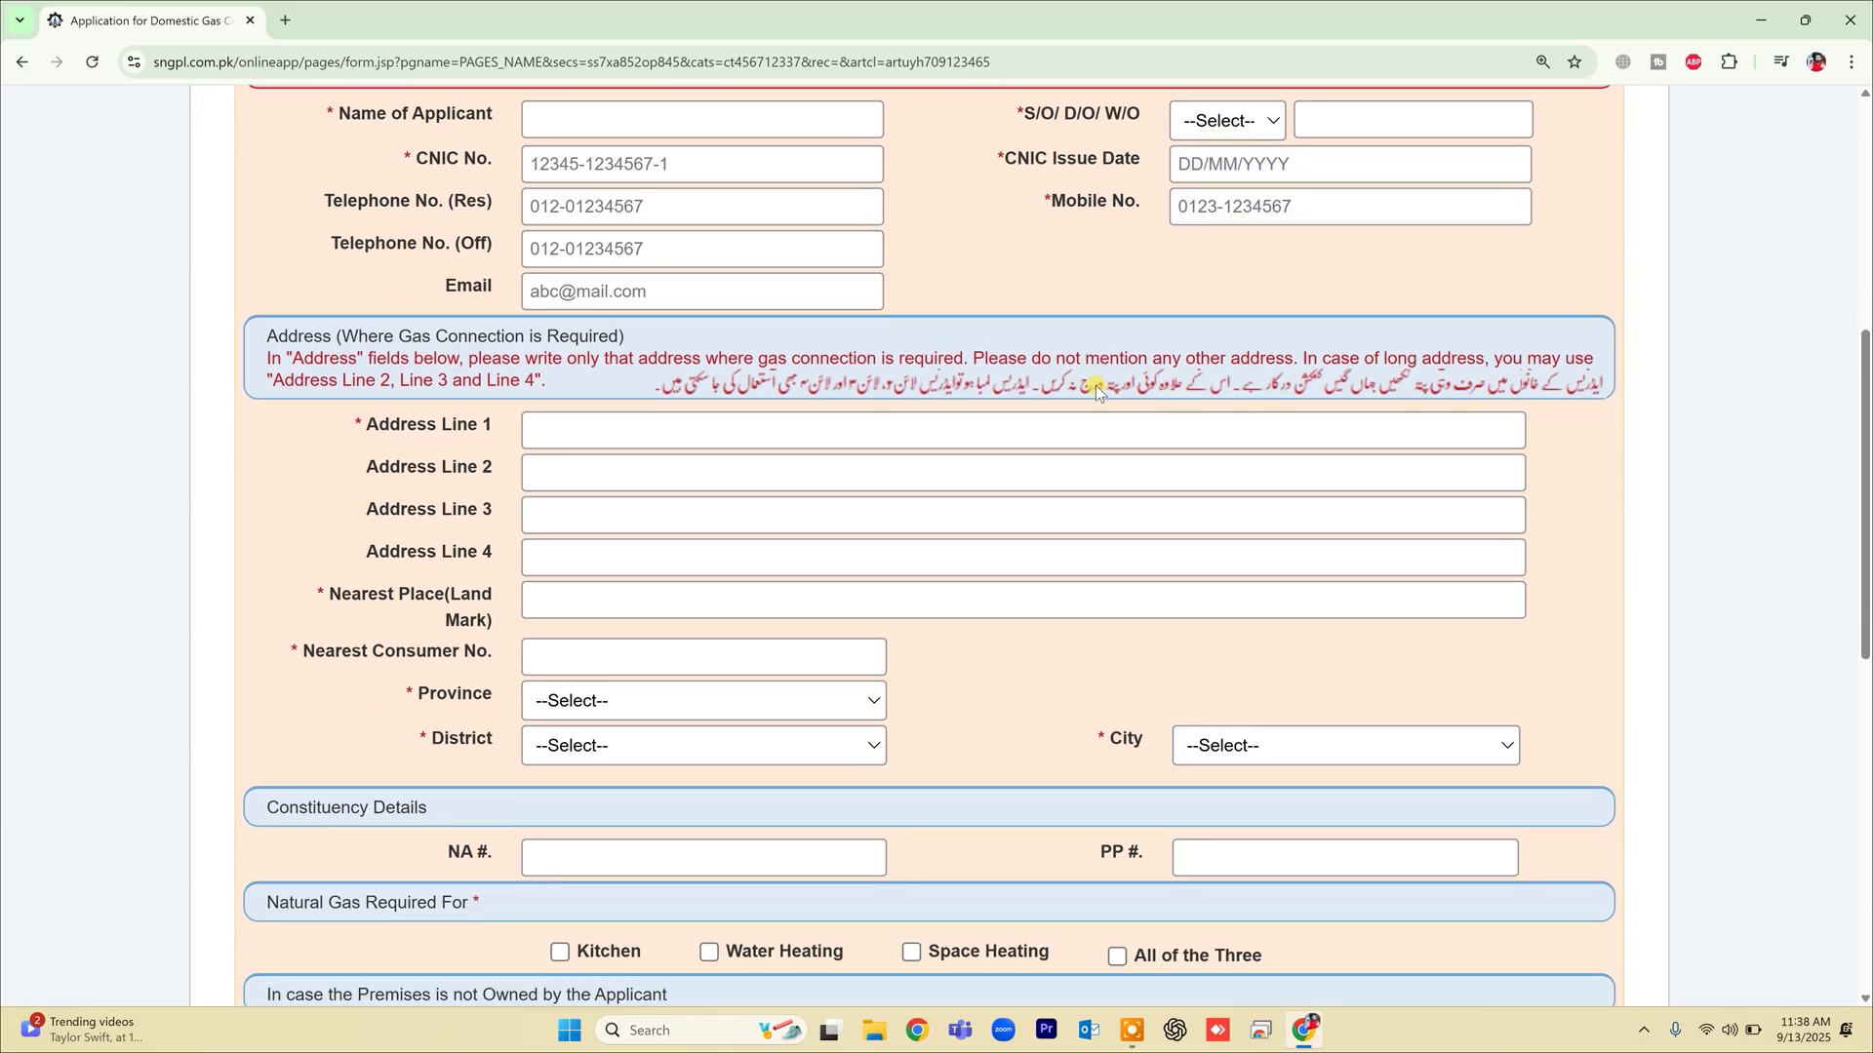
pyautogui.scroll(1, 1097, 385)
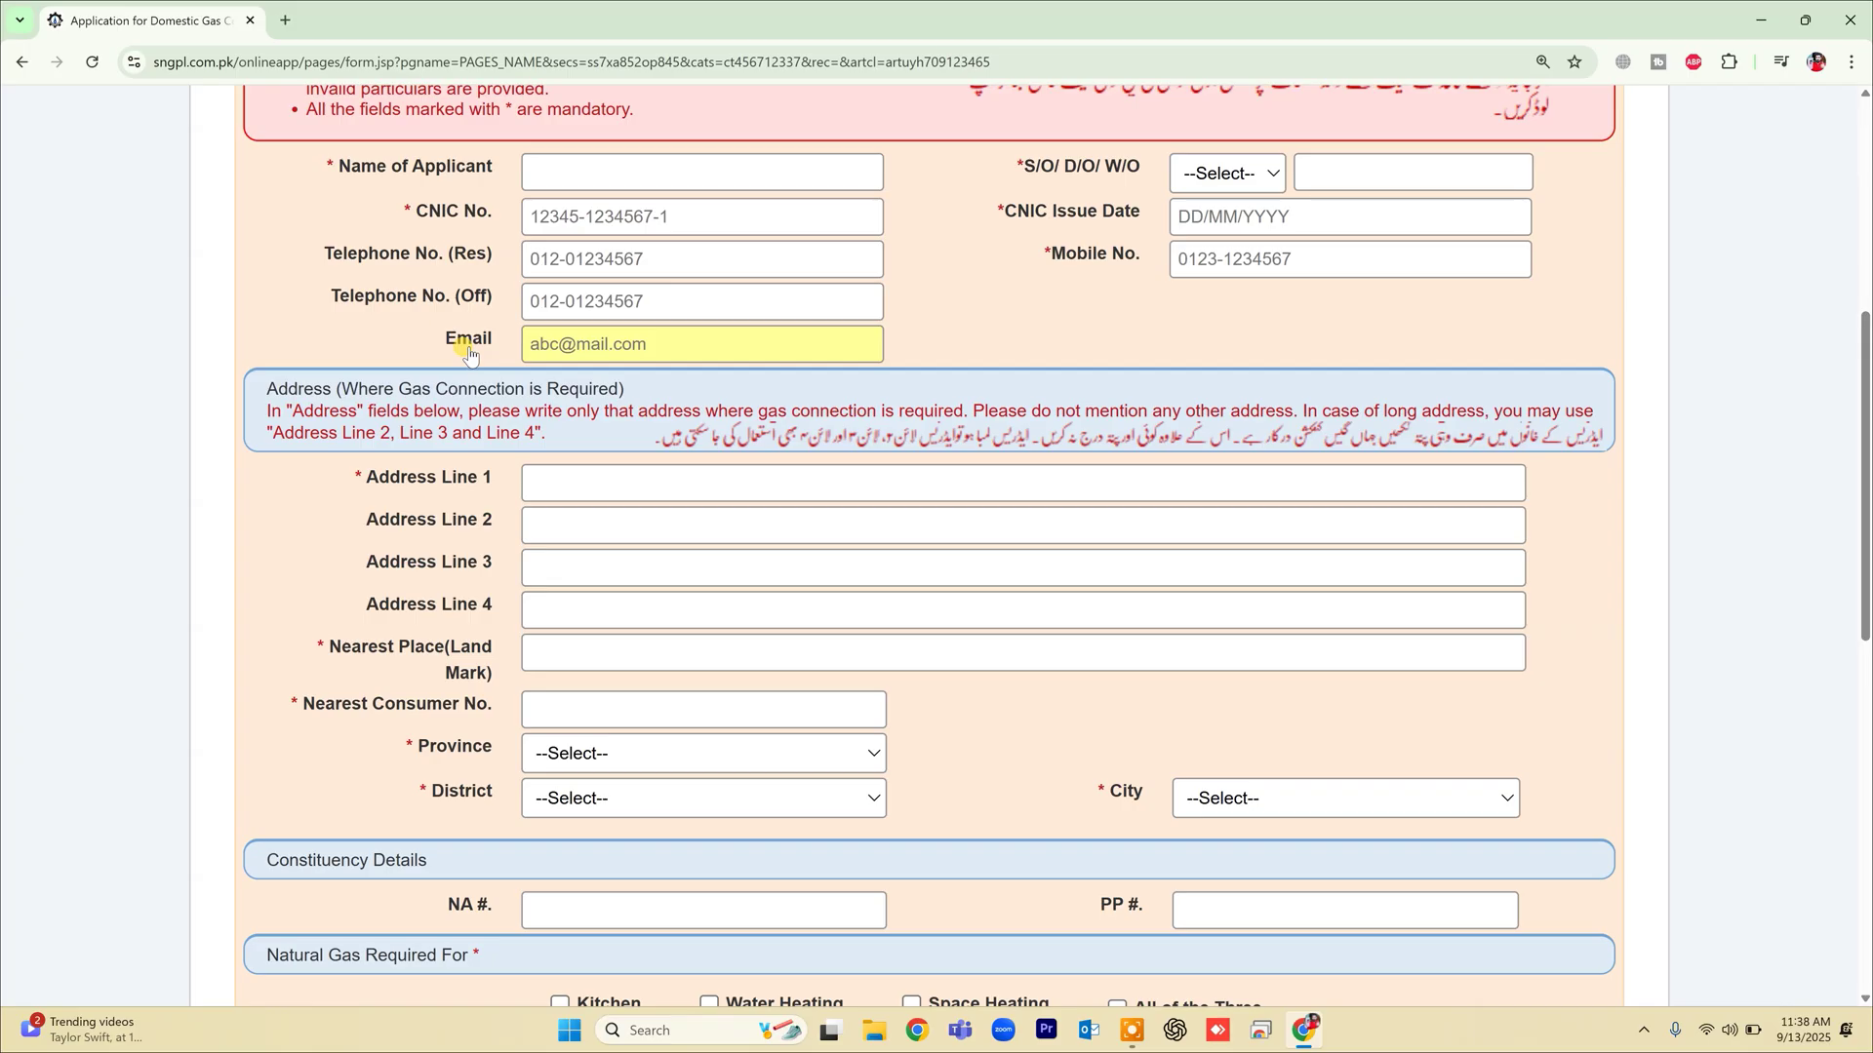
pyautogui.scroll(-2, 532, 346)
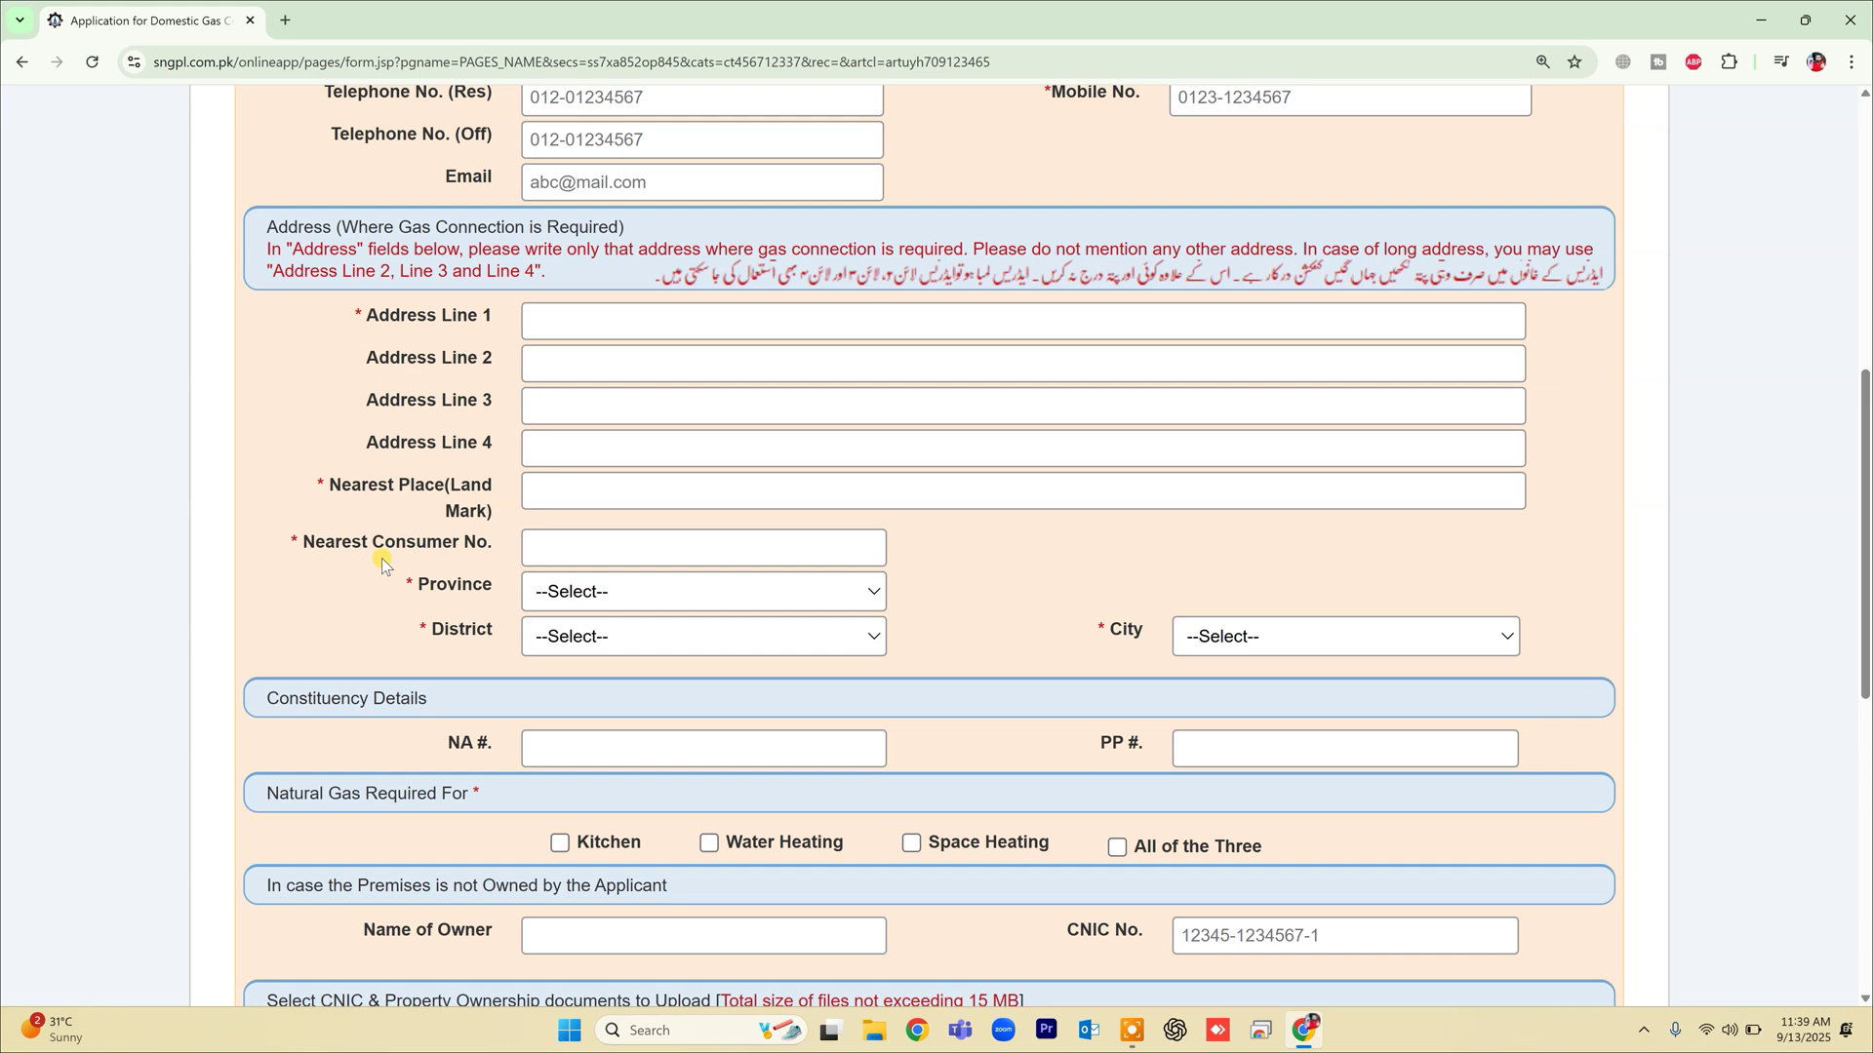
pyautogui.click(304, 552)
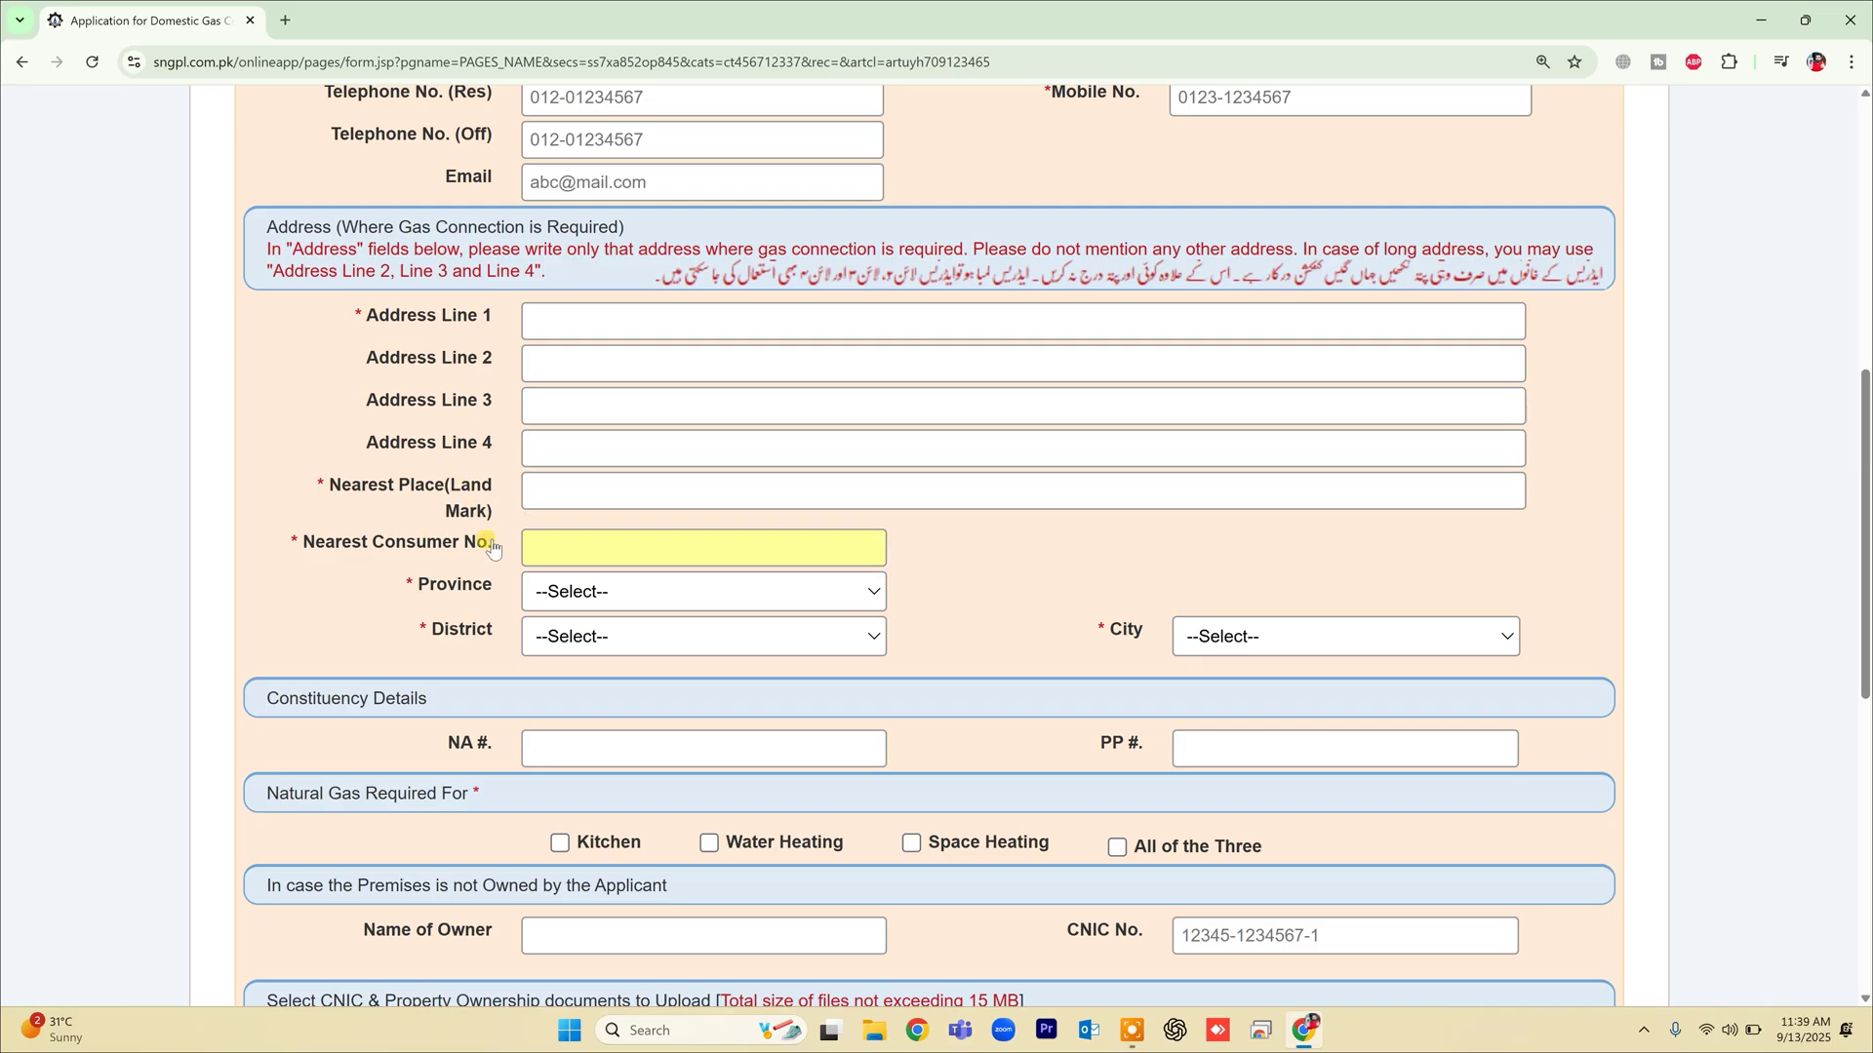
# Set the connection address to province Punjab, district Kasur and city Kasur.
pyautogui.scroll(-1, 423, 571)
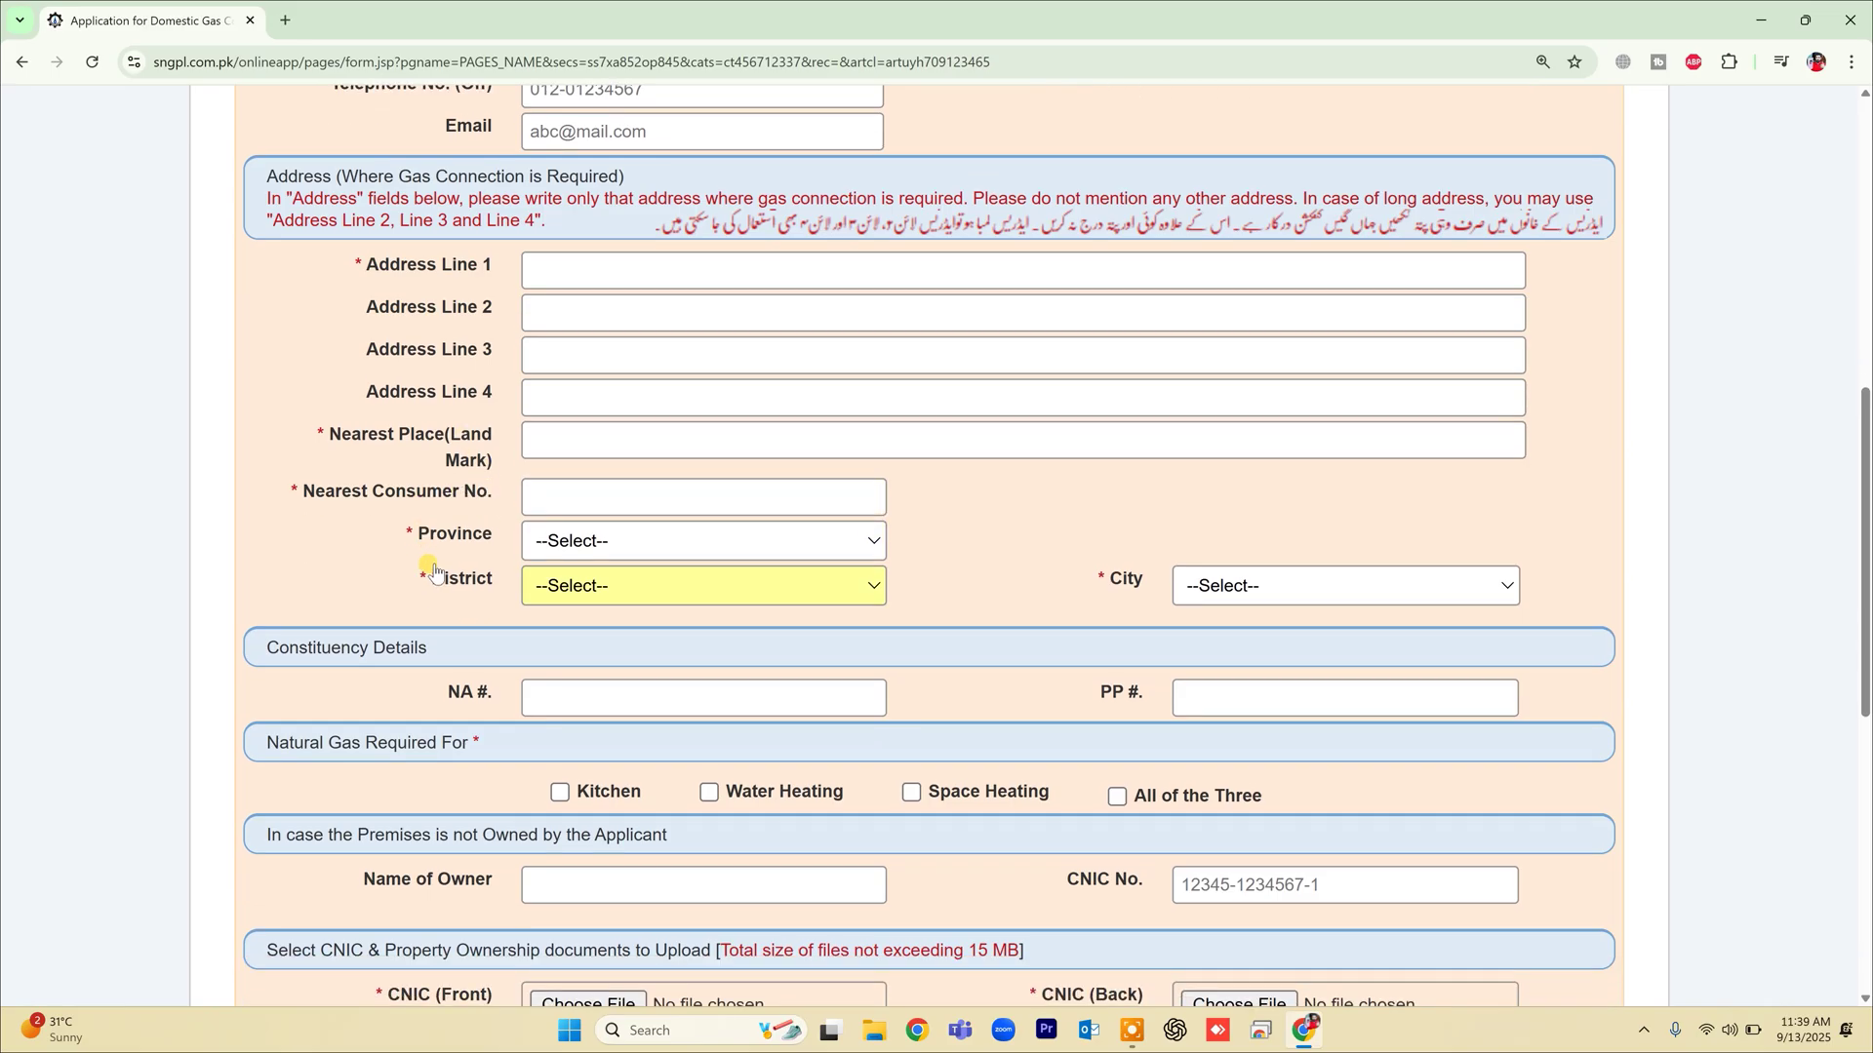
pyautogui.click(574, 543)
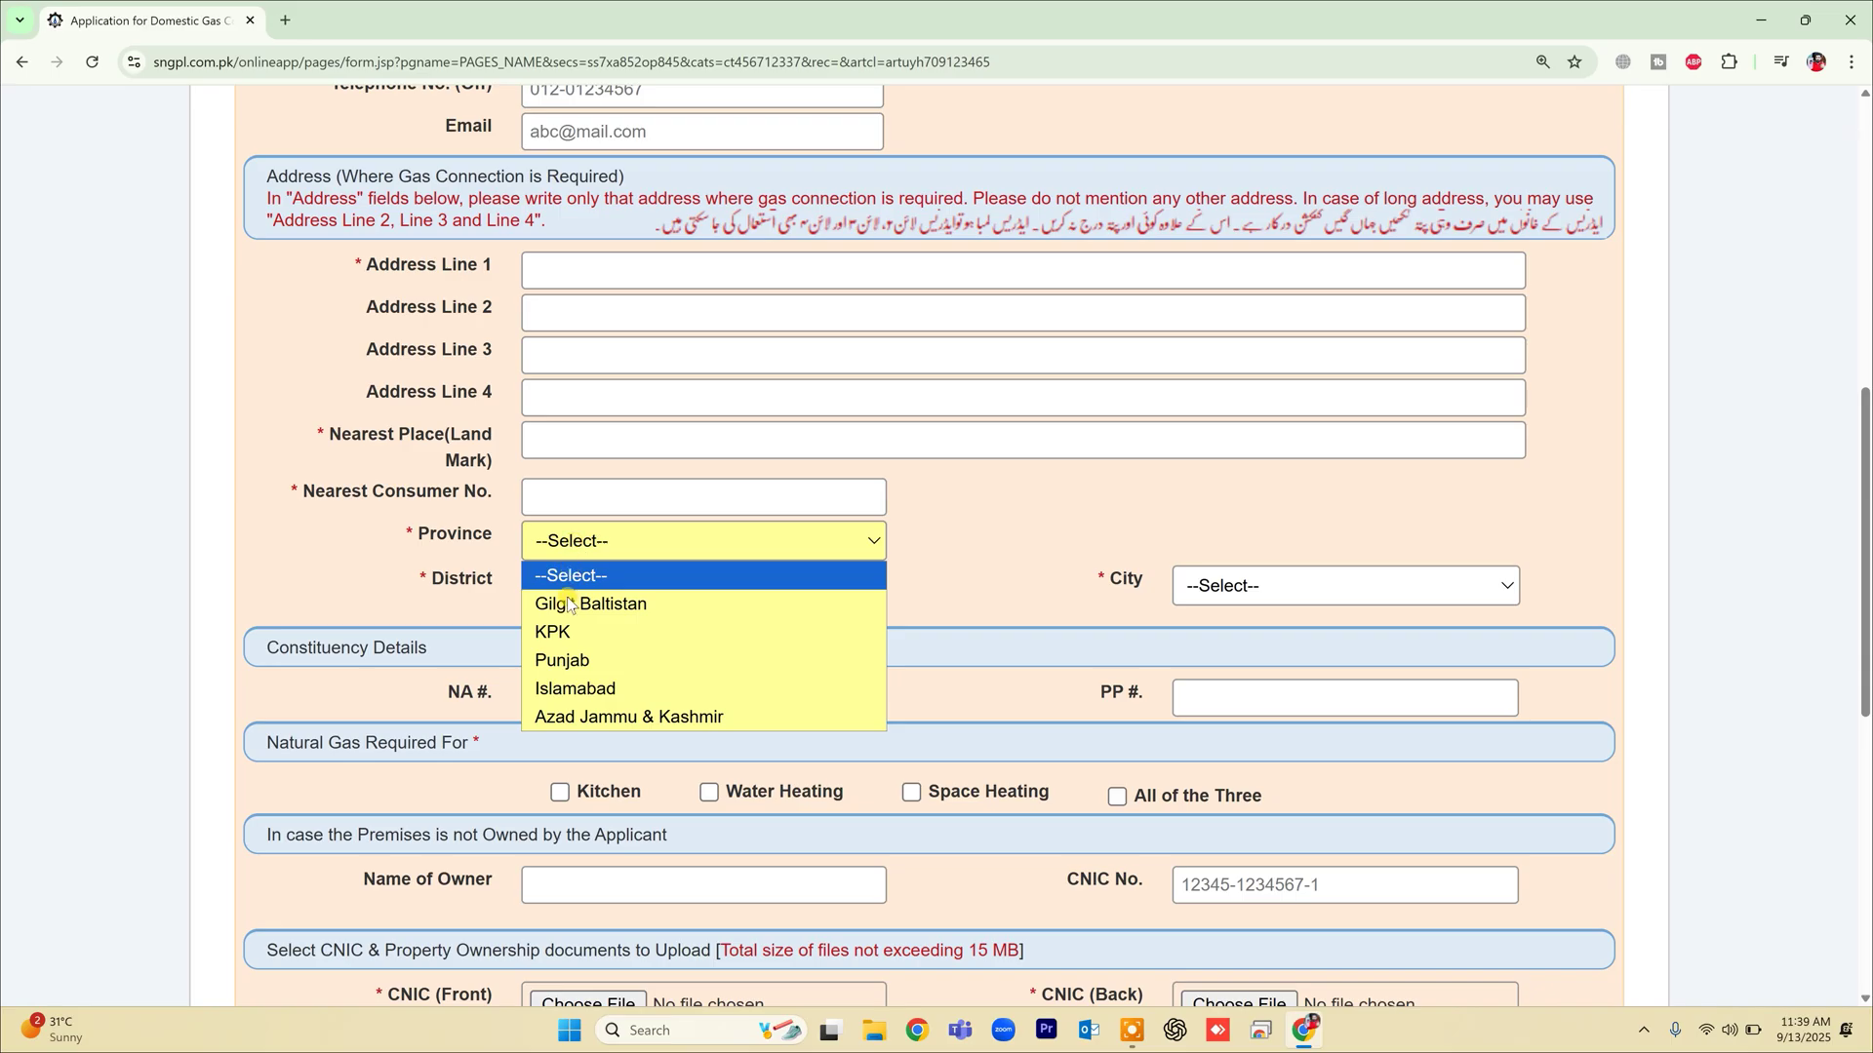
pyautogui.click(585, 660)
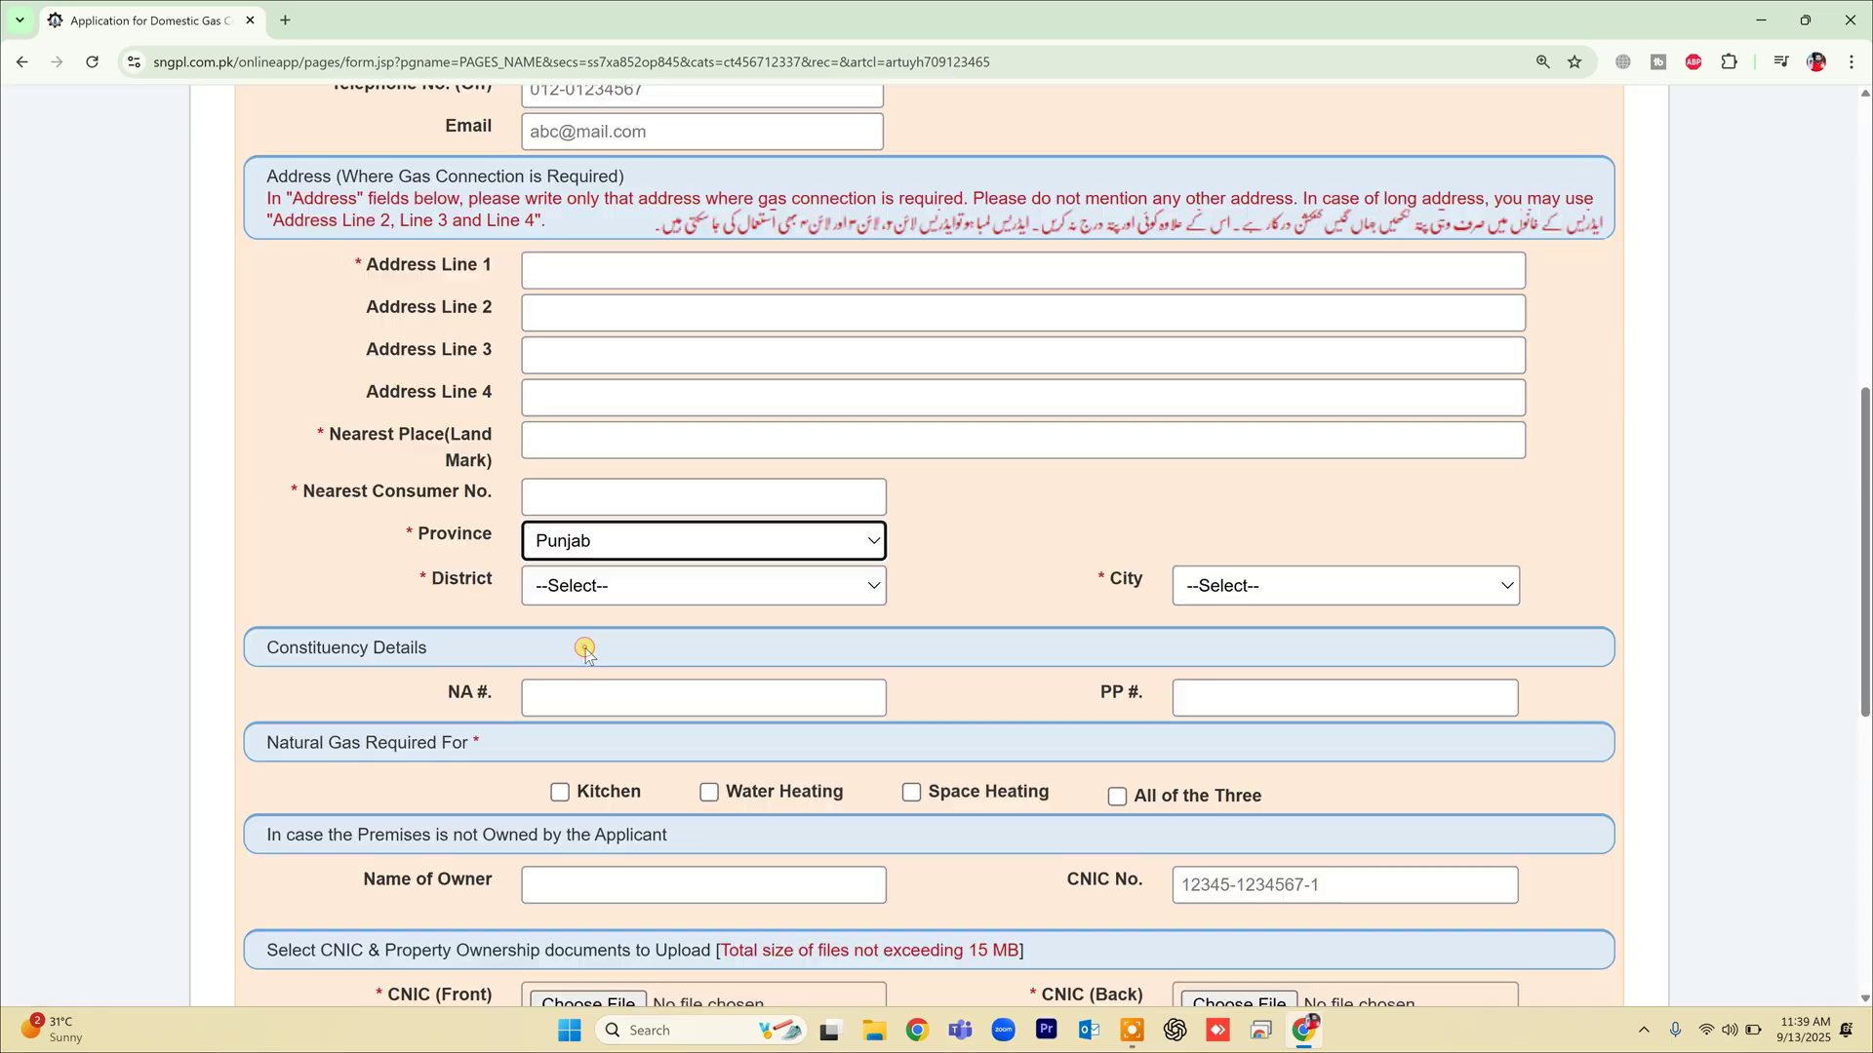
pyautogui.click(656, 576)
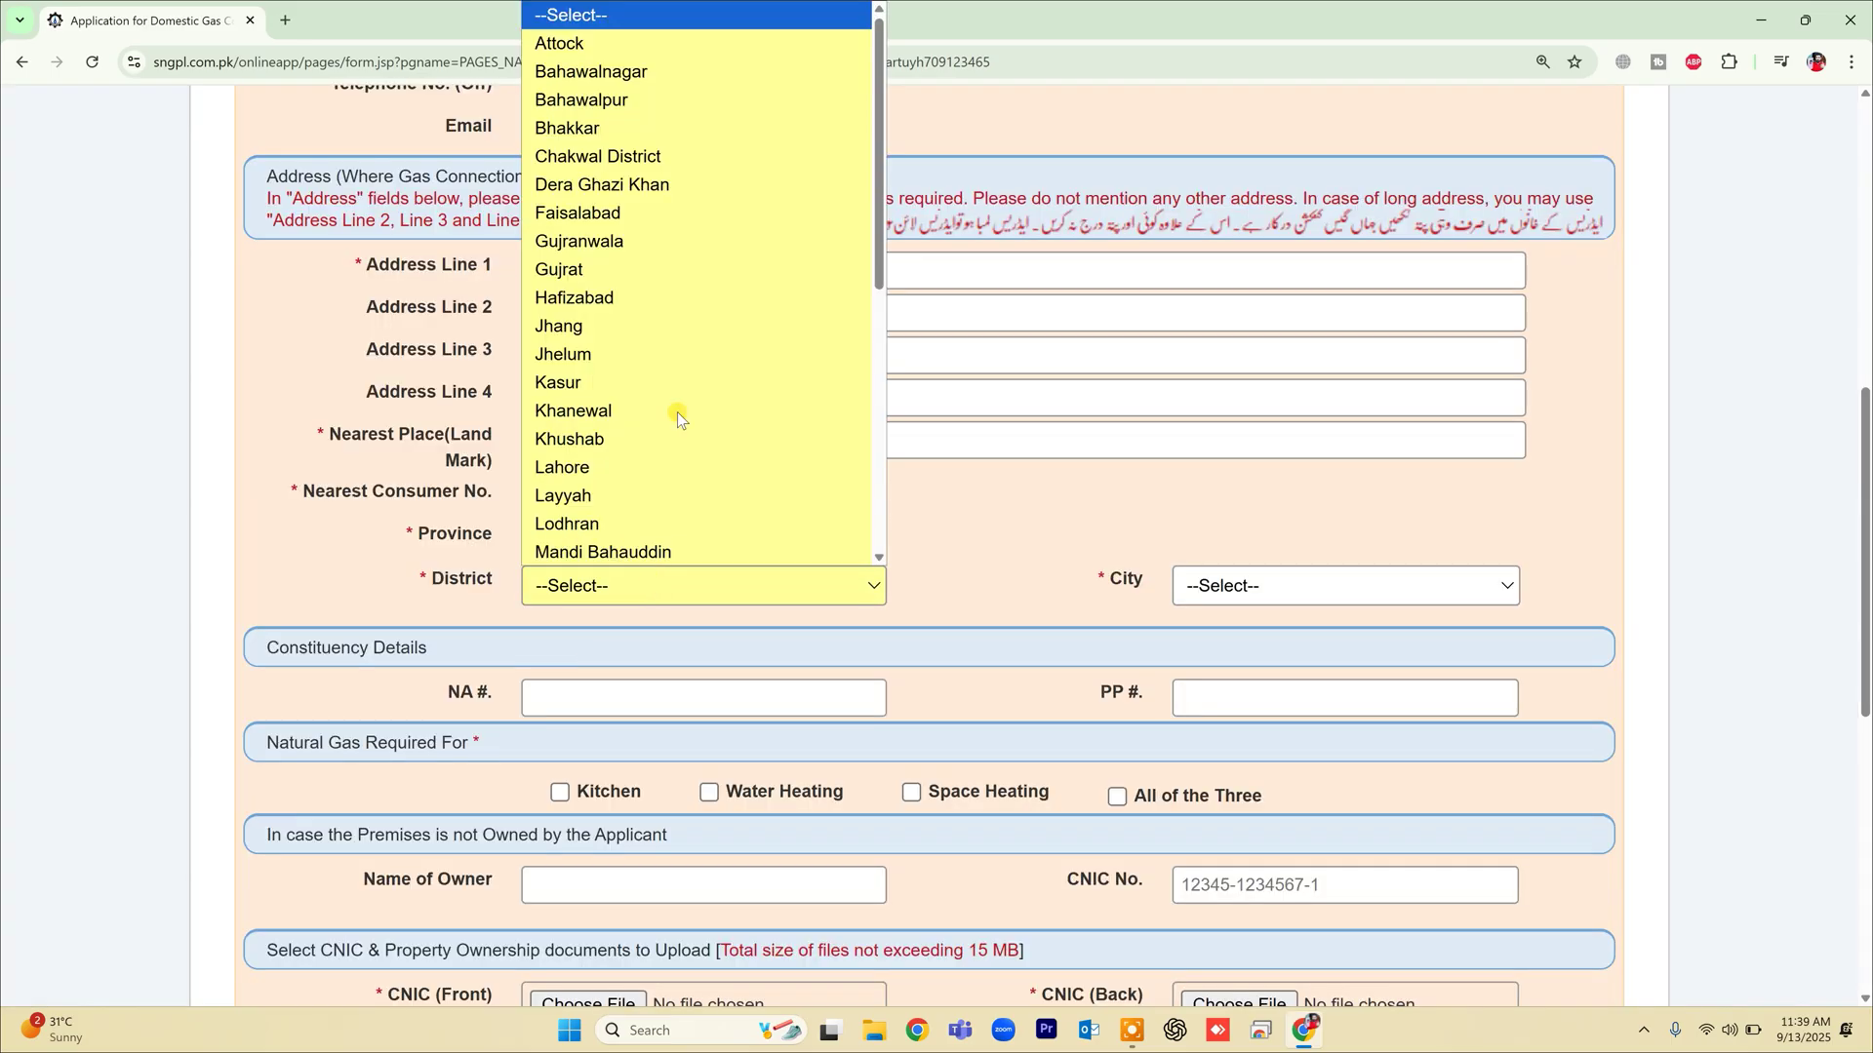
pyautogui.click(680, 385)
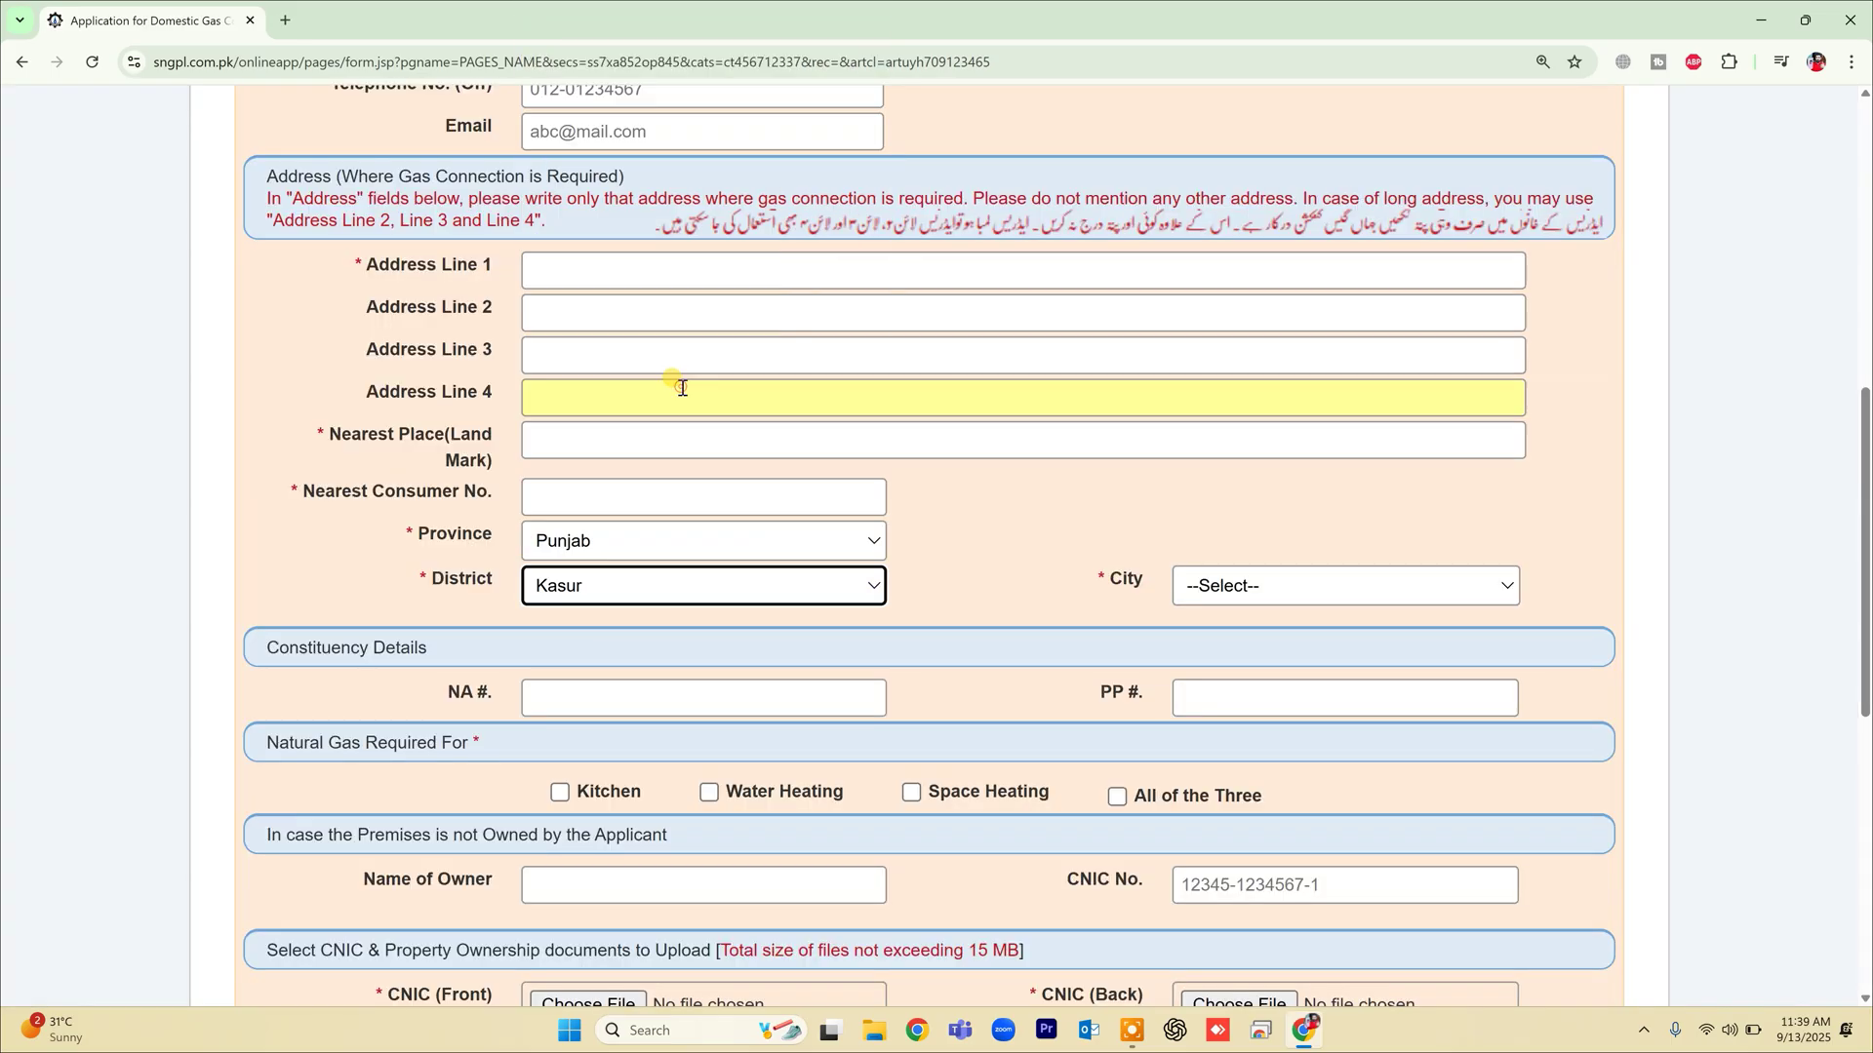
pyautogui.click(1284, 585)
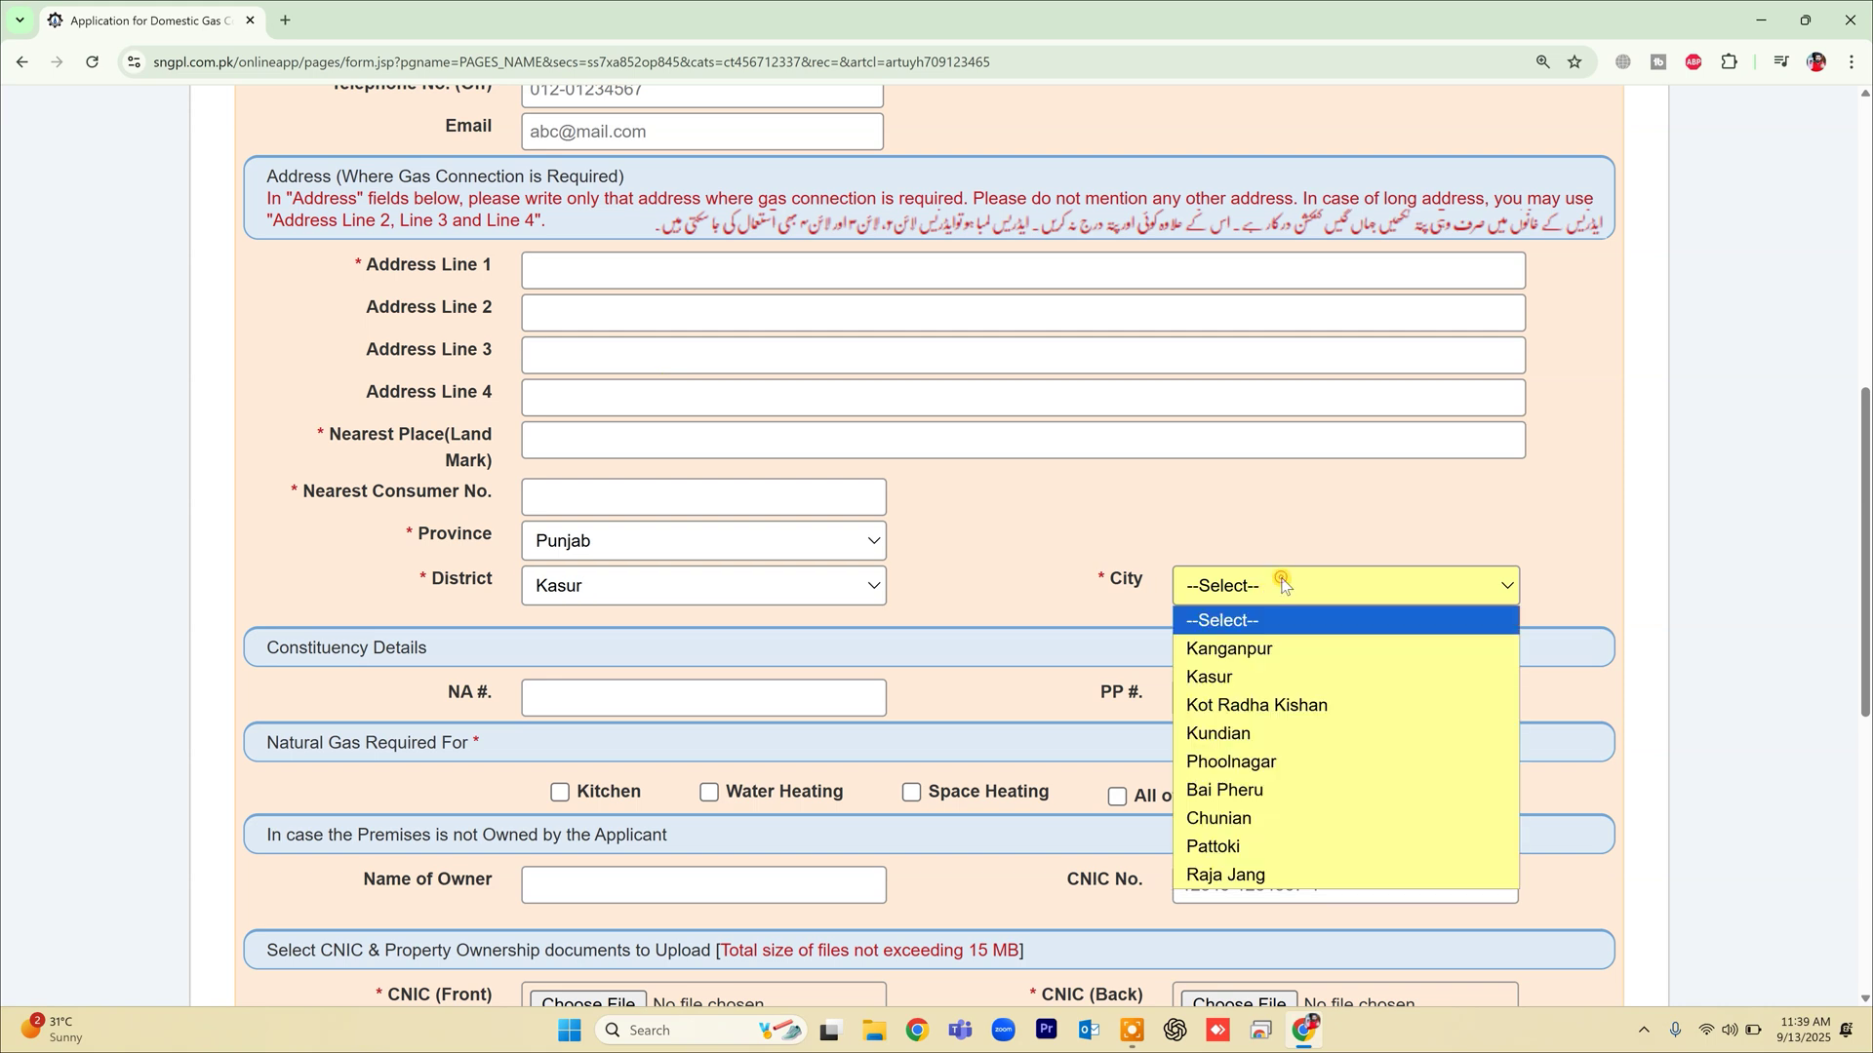
pyautogui.click(1260, 678)
# Mark Kitchen as the purpose for which natural gas is required.
pyautogui.scroll(-2, 1034, 586)
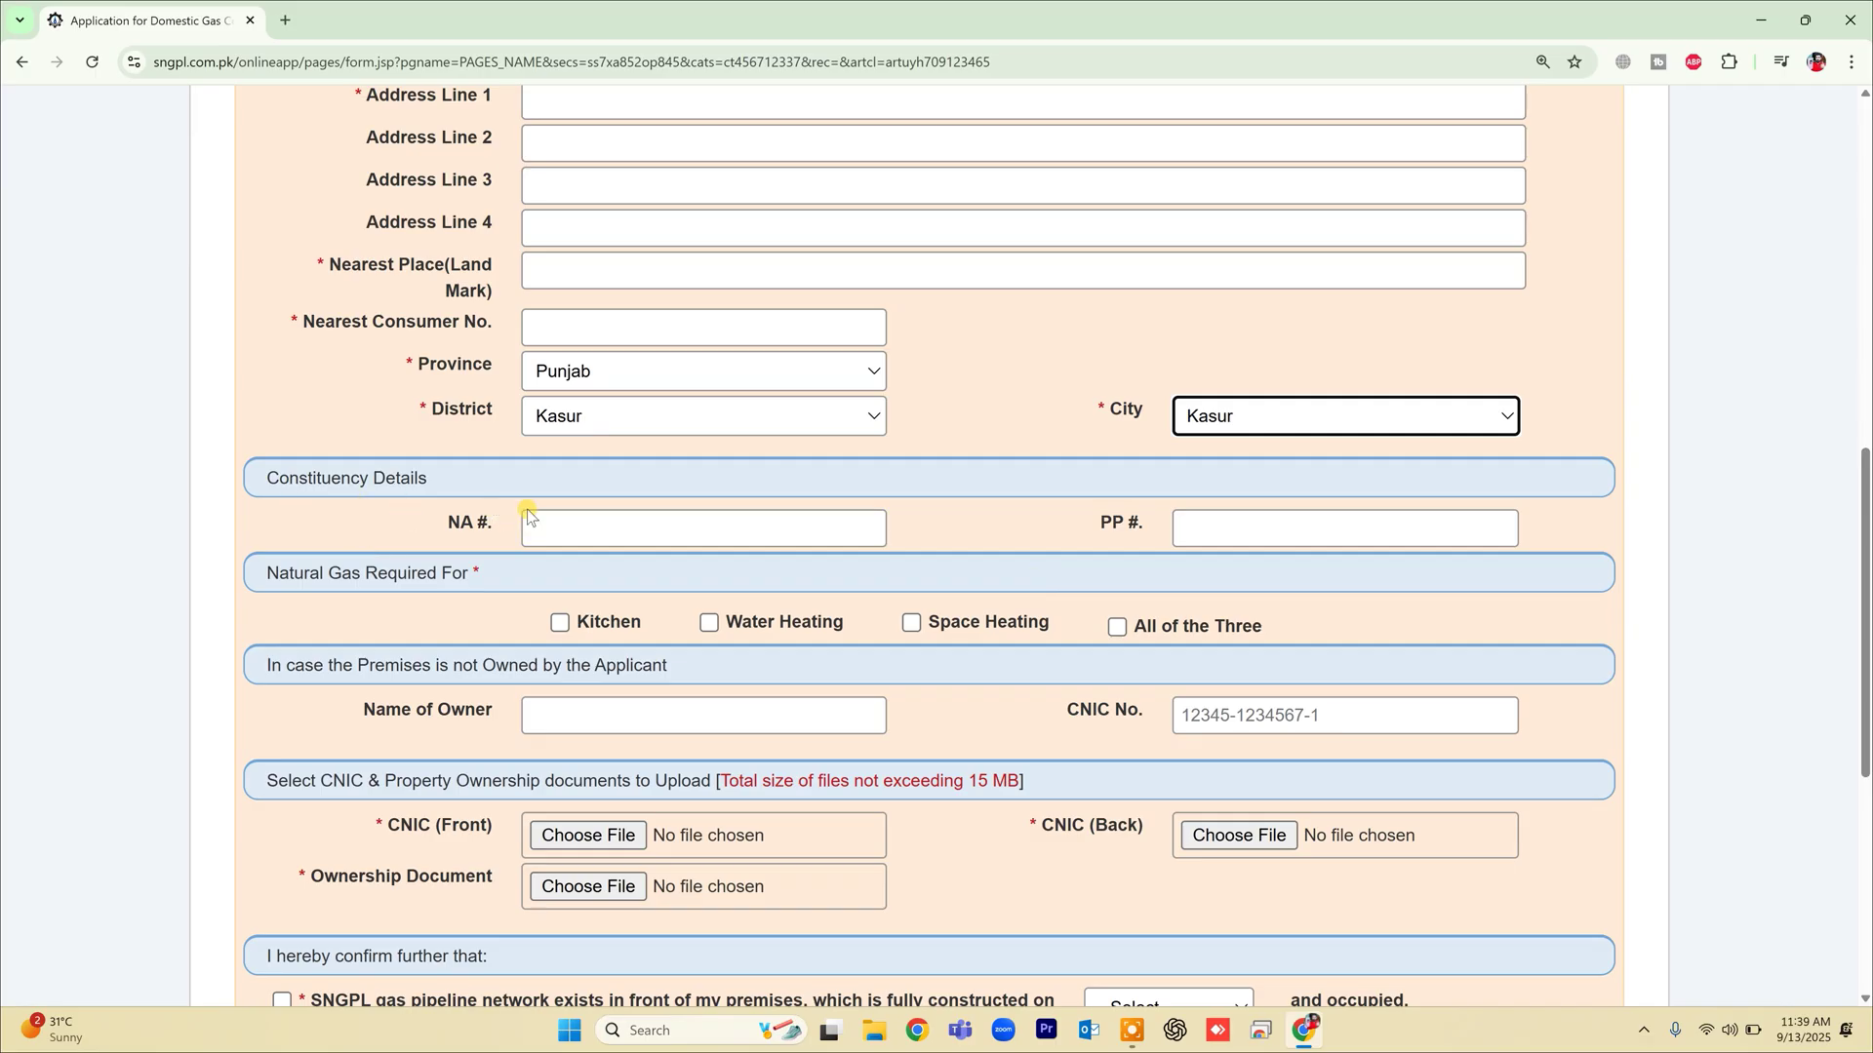
pyautogui.scroll(-1, 414, 587)
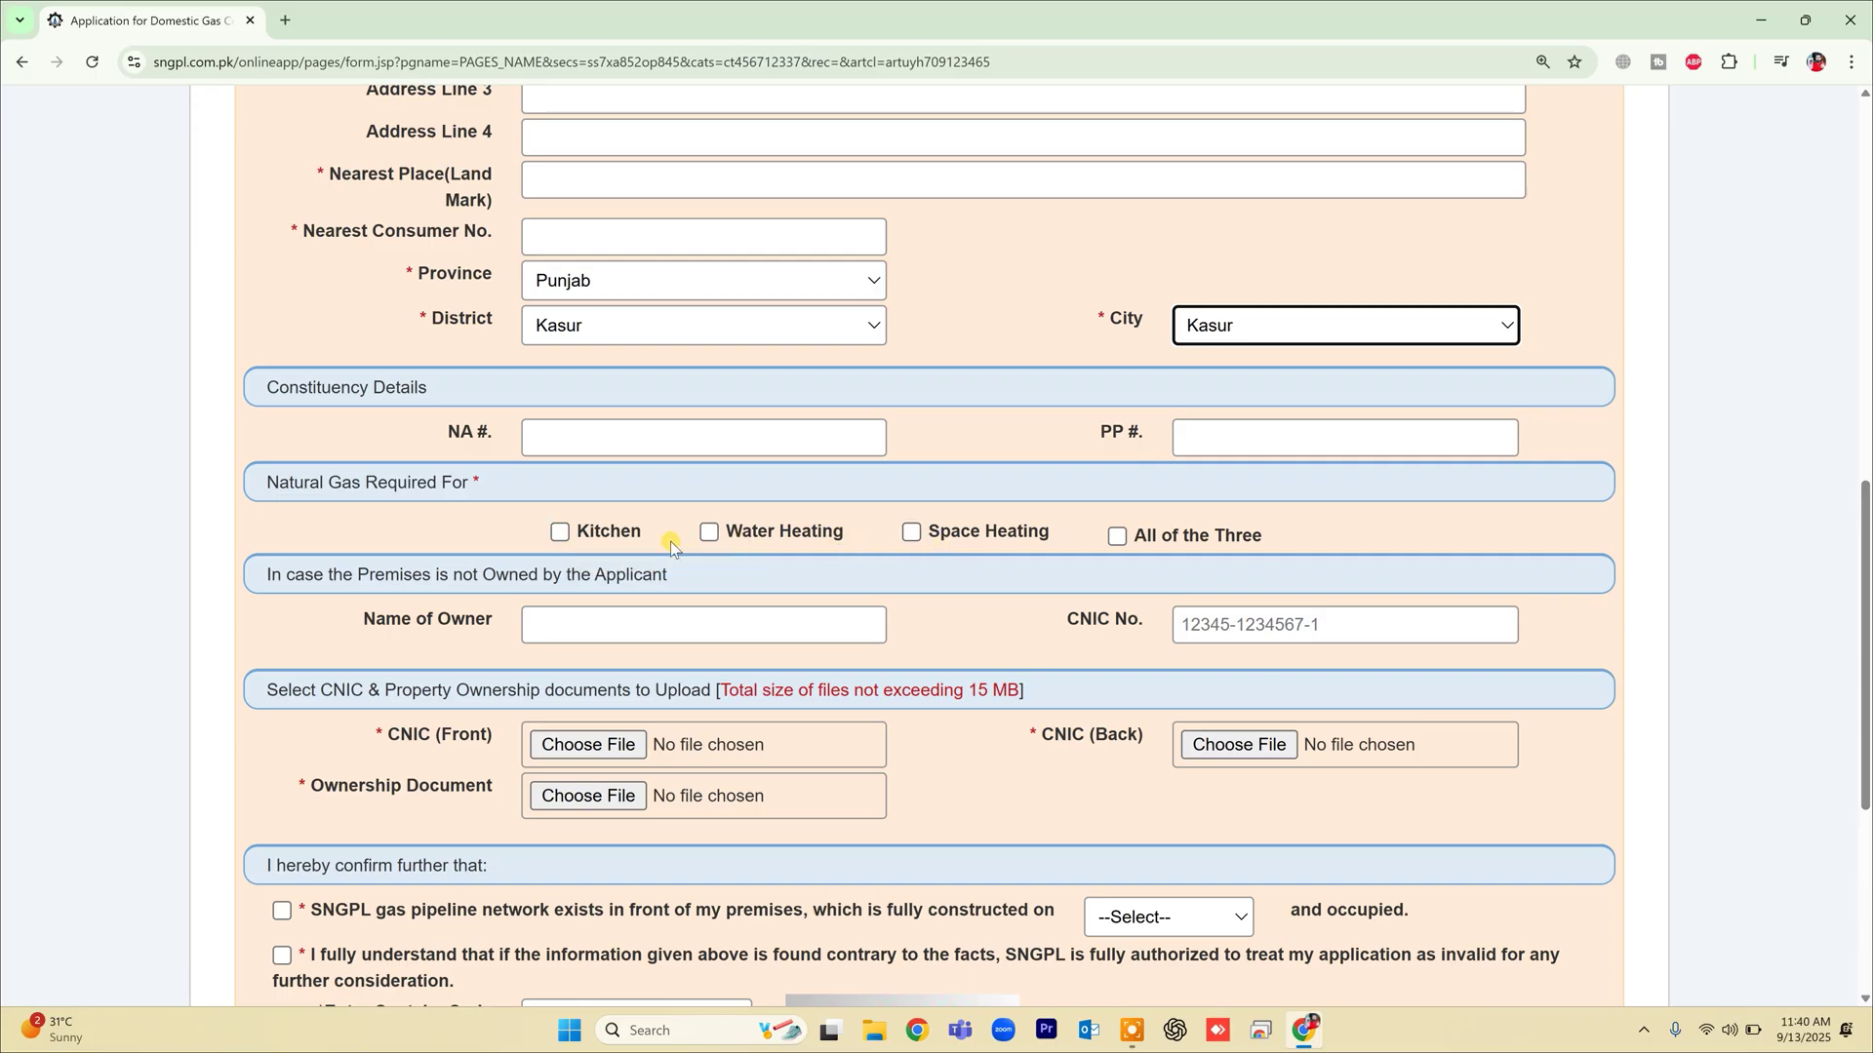
pyautogui.click(558, 534)
pyautogui.scroll(-1, 558, 534)
pyautogui.click(558, 521)
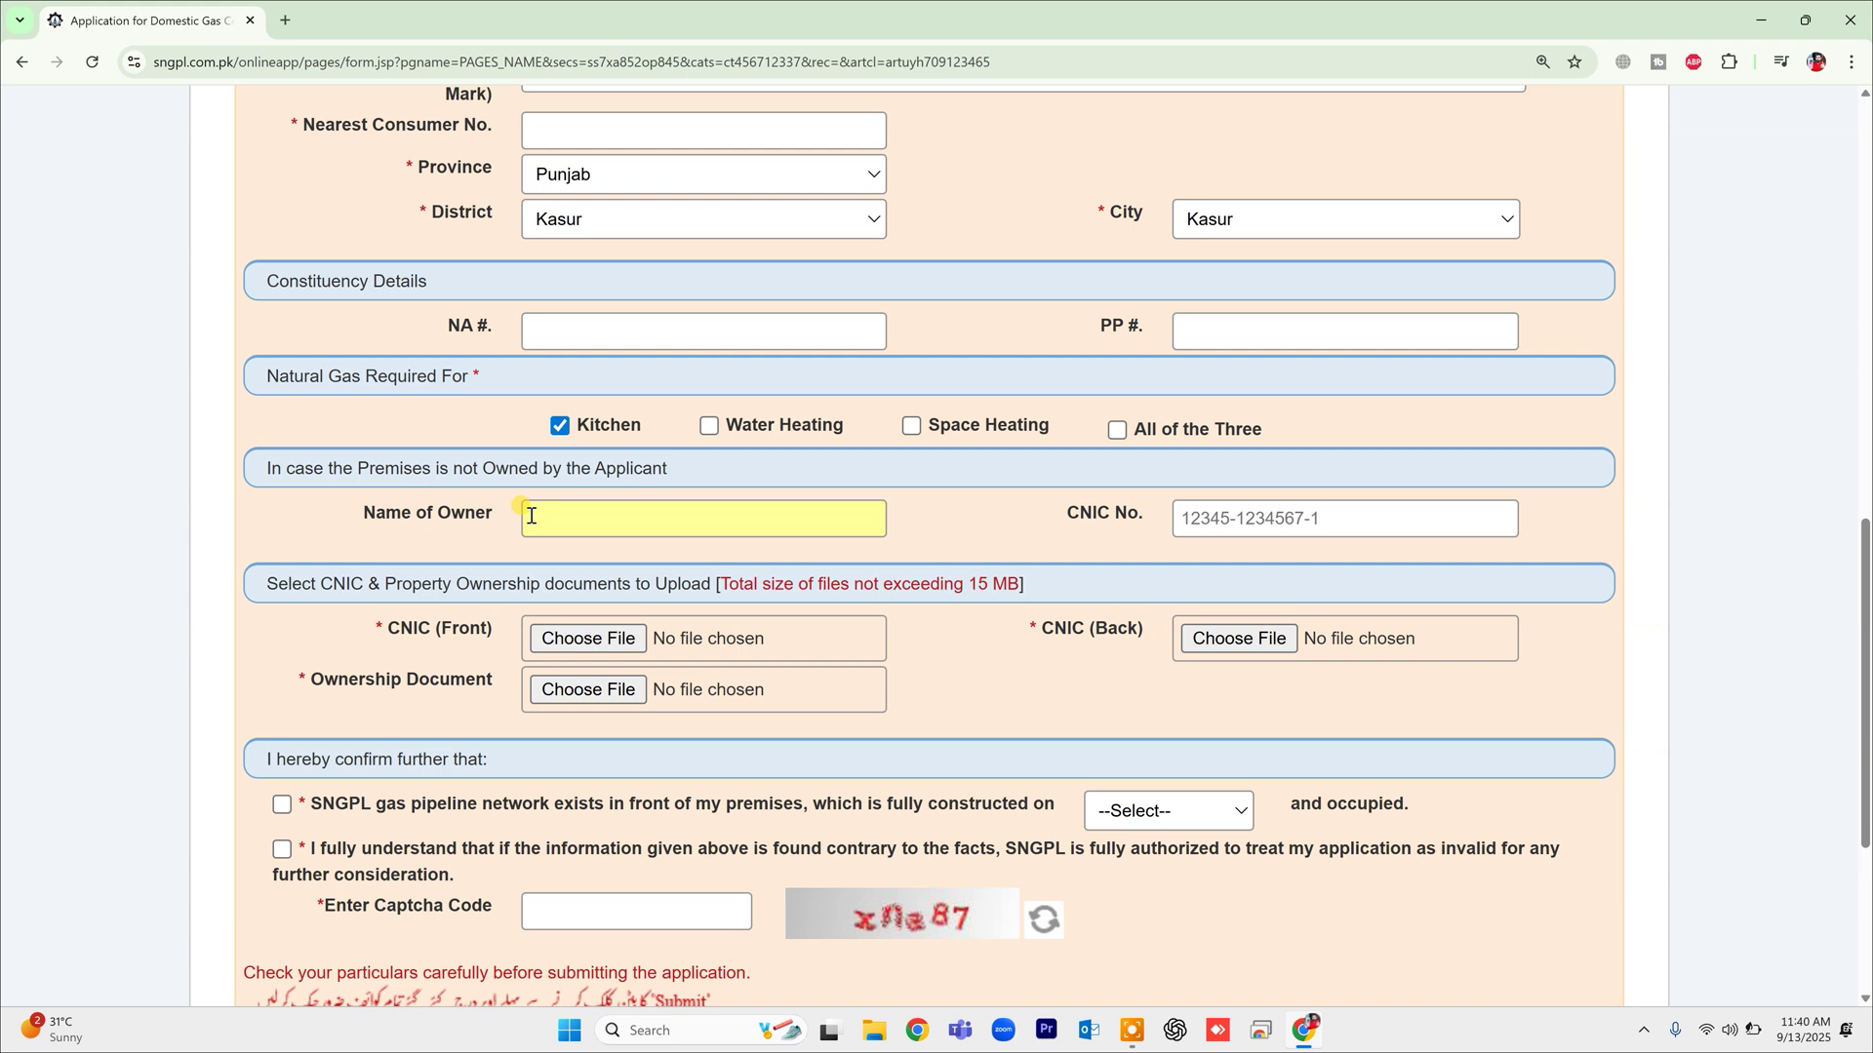
# Review the premises owner fields, the CNIC and ownership document uploads, and the final confirmation and captcha section.
pyautogui.click(567, 517)
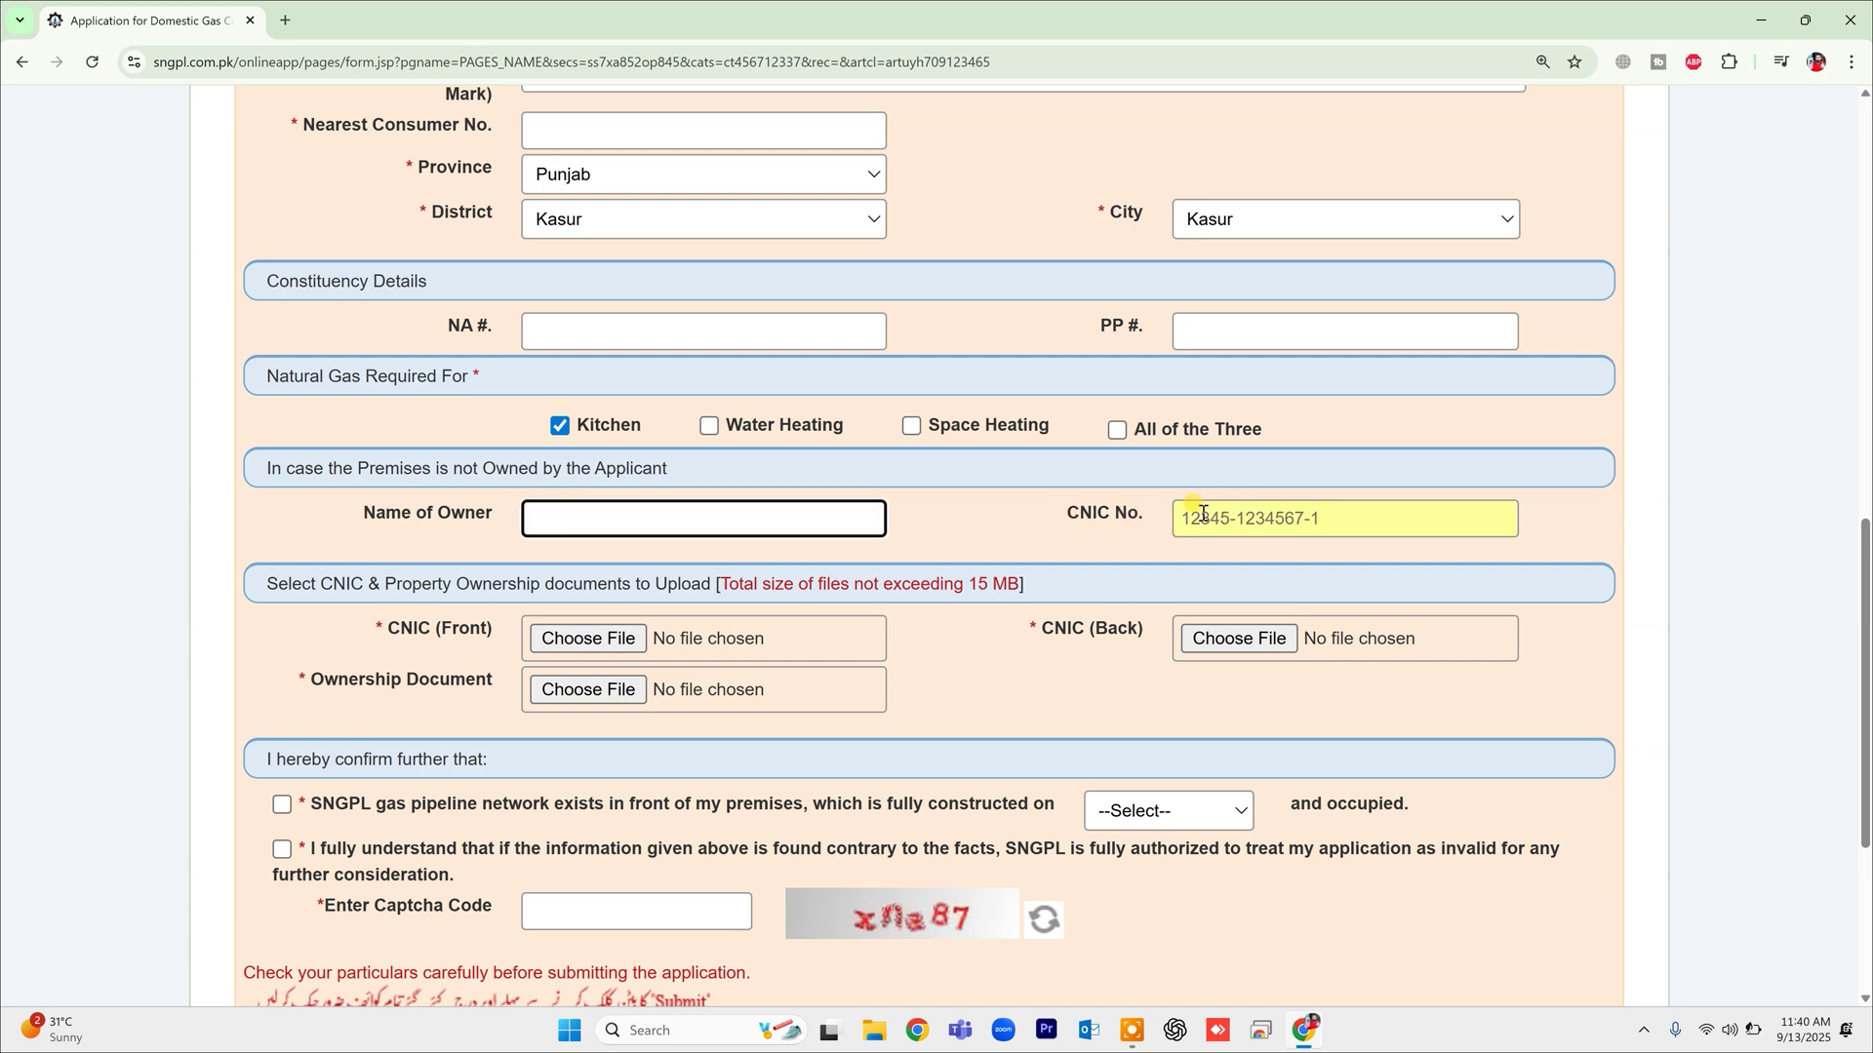
pyautogui.click(1238, 516)
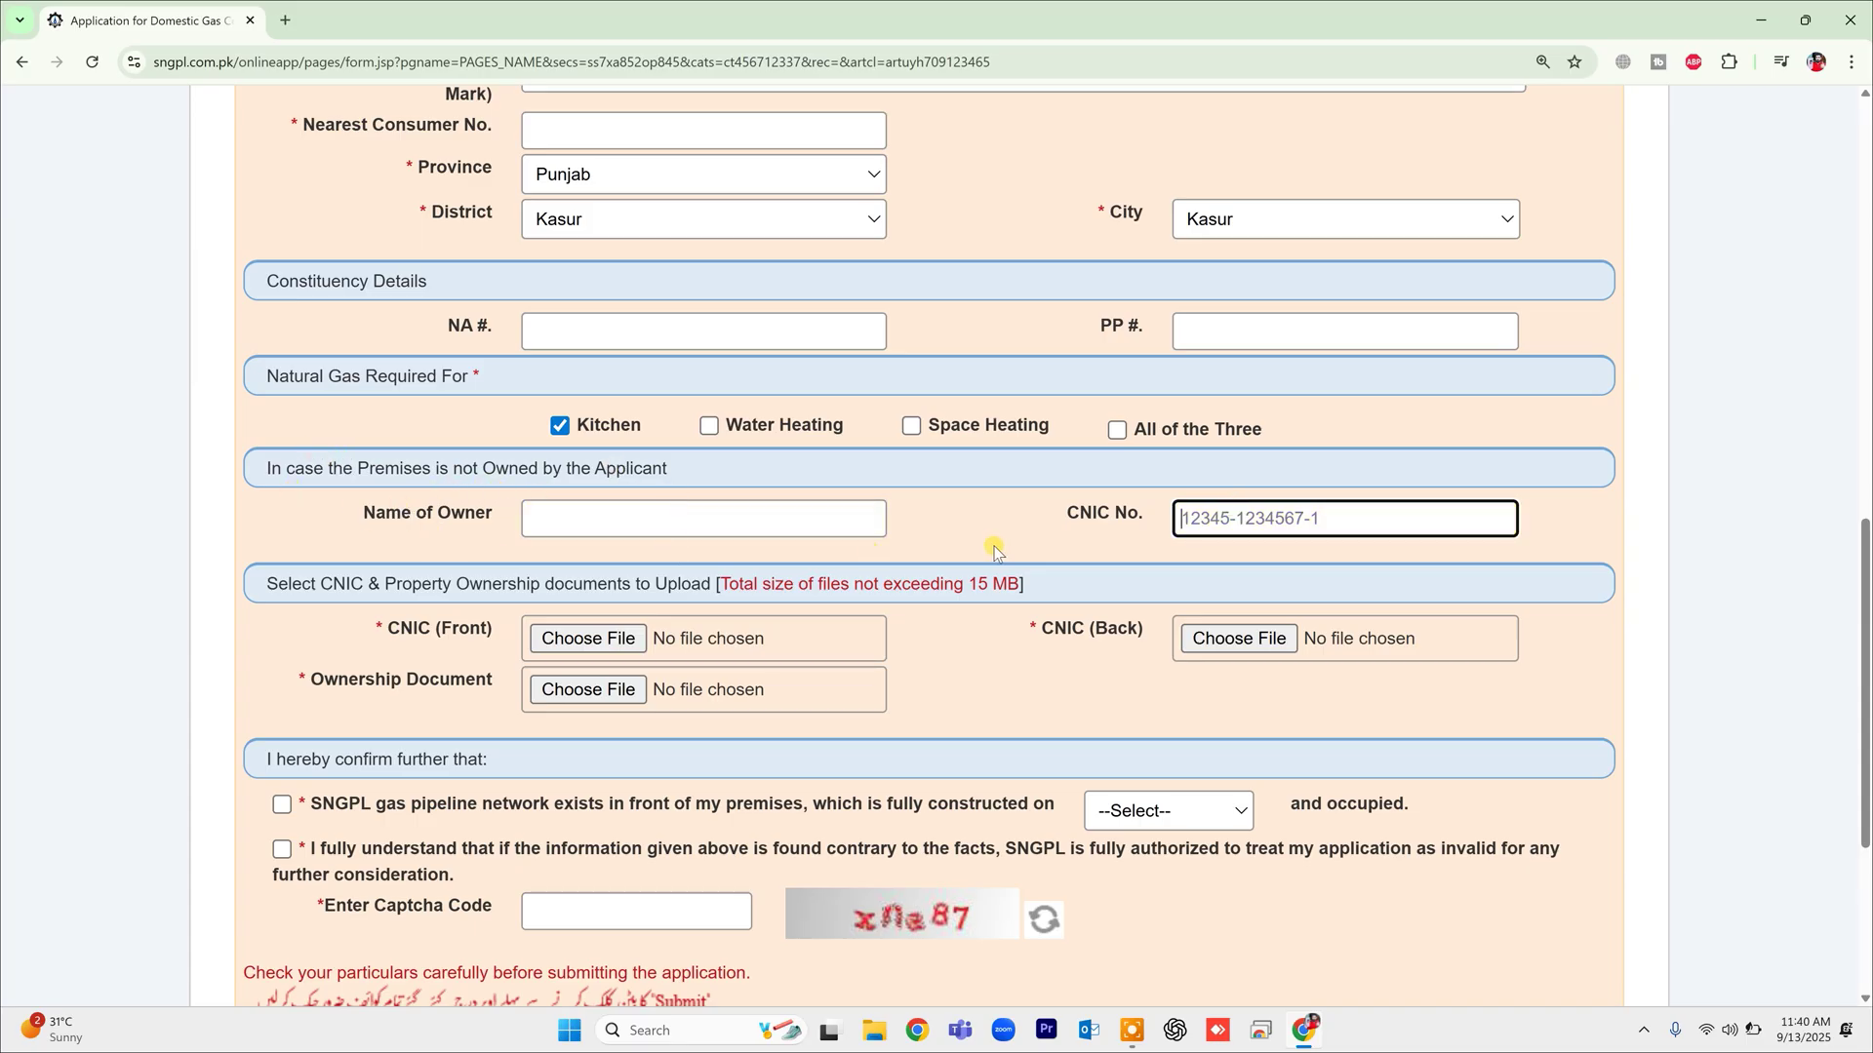
pyautogui.scroll(-1, 995, 552)
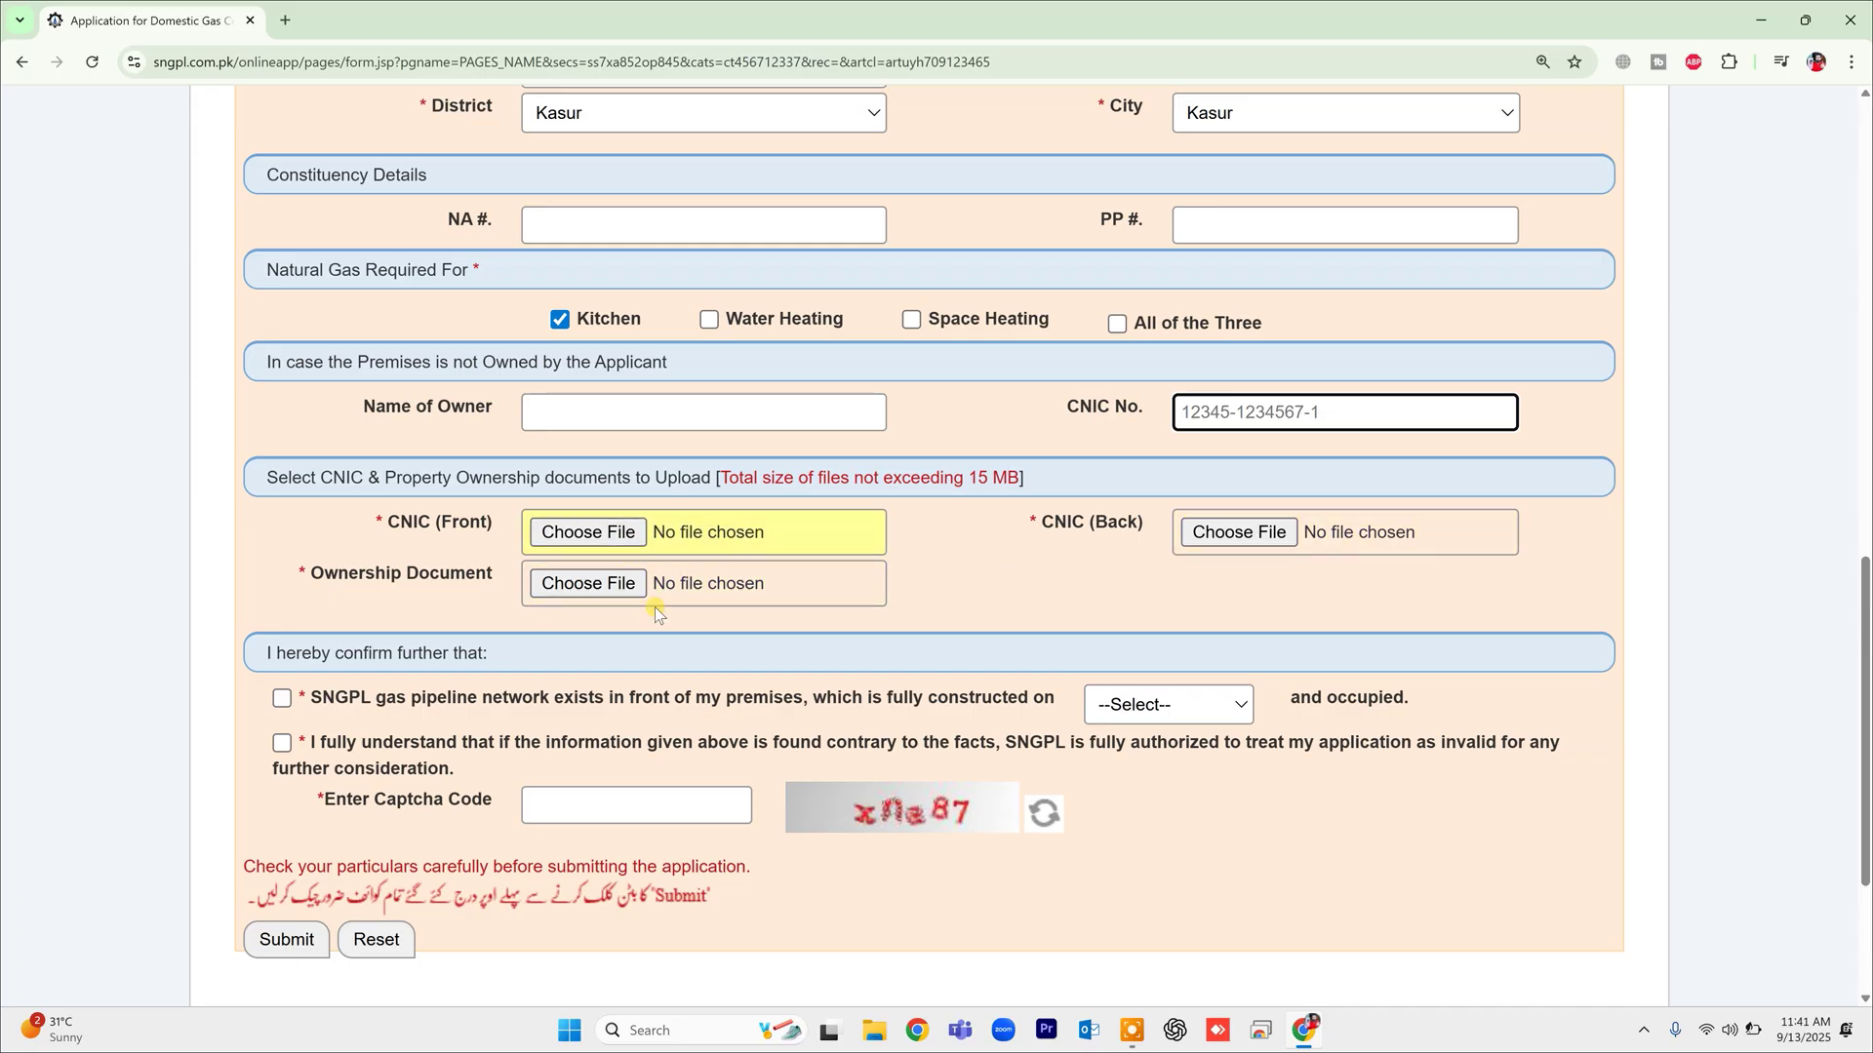
pyautogui.scroll(-1, 484, 634)
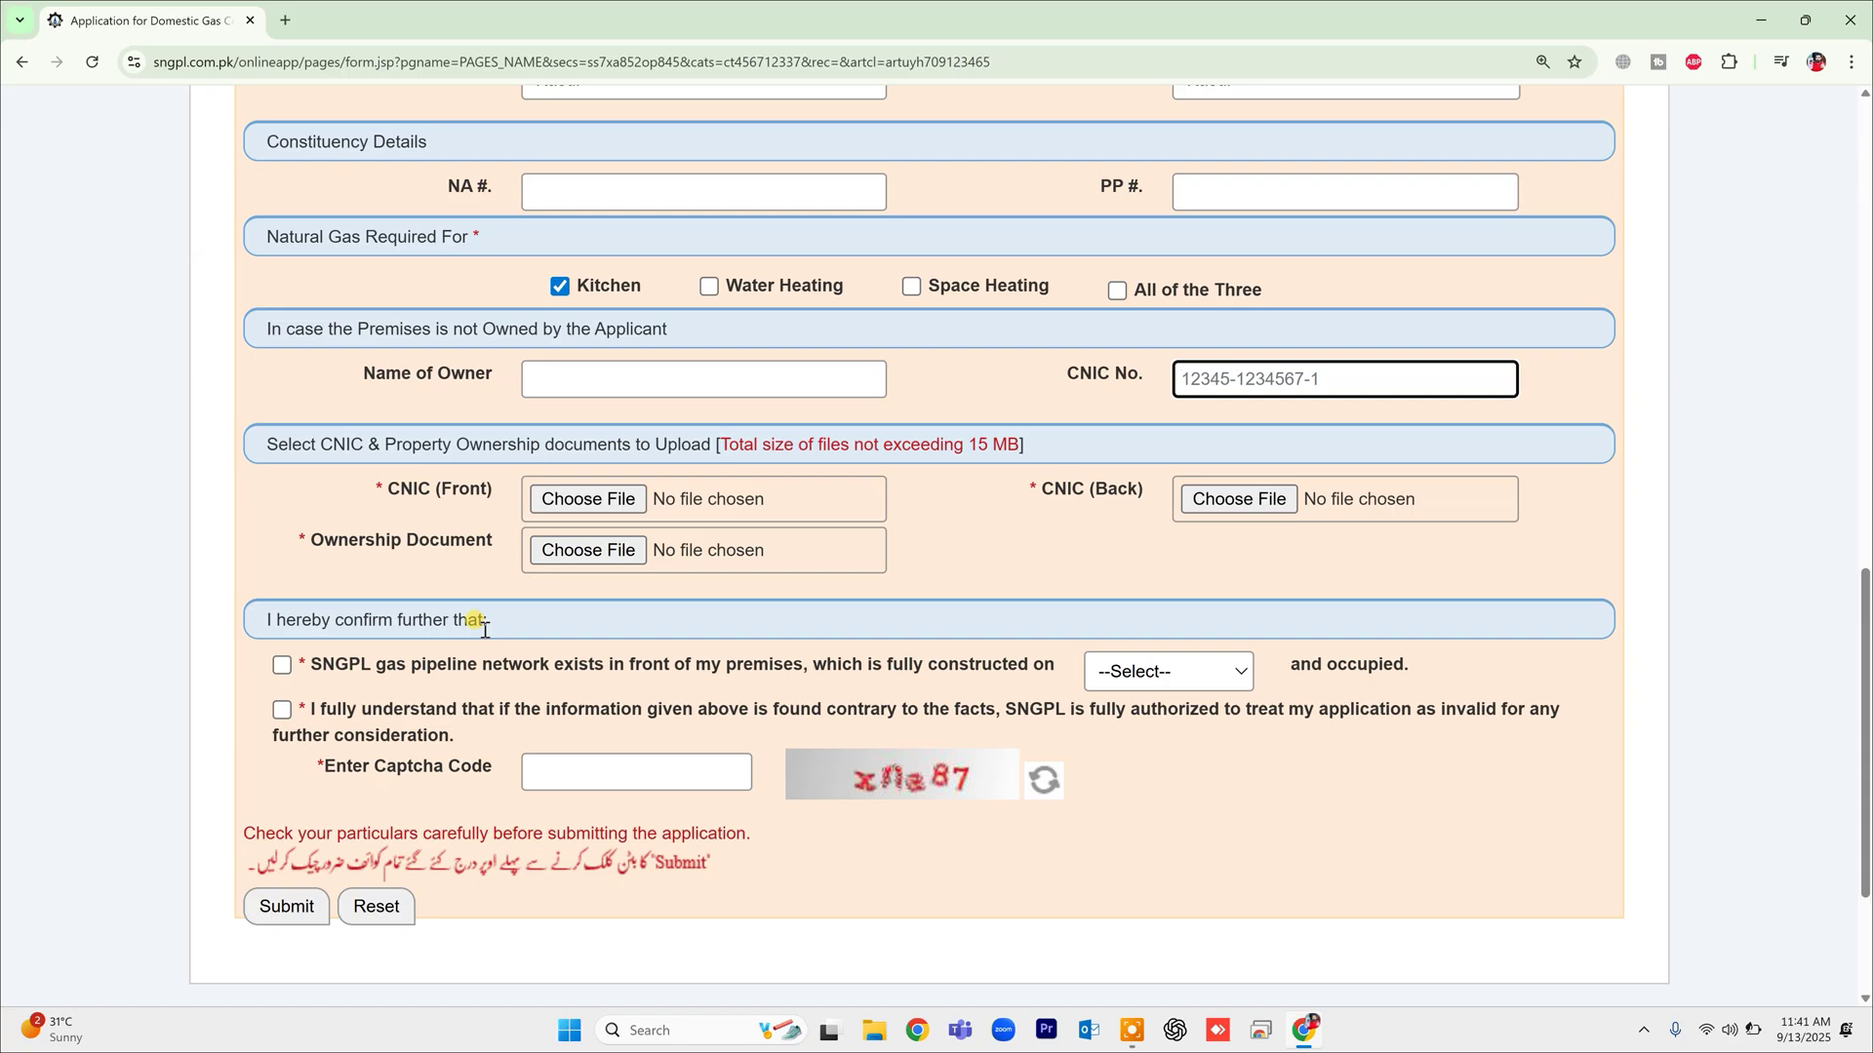
pyautogui.scroll(-3, 485, 630)
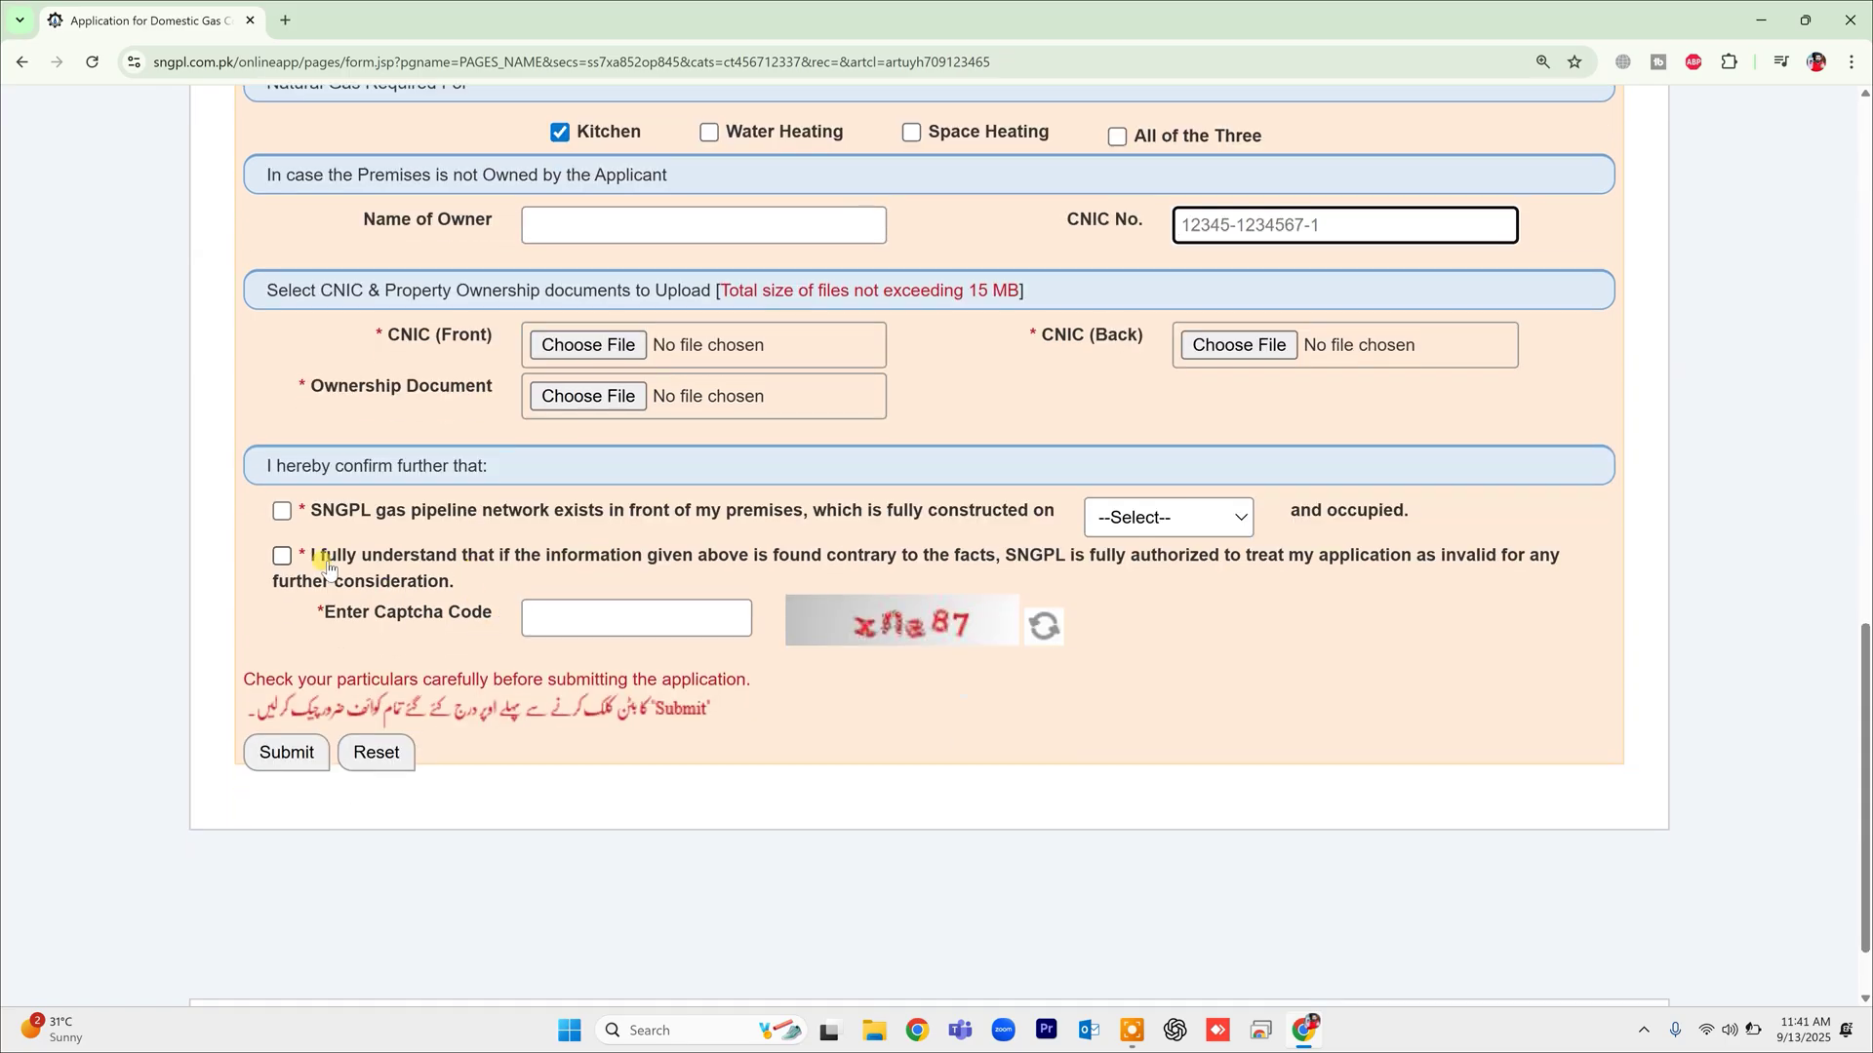
# Accept both confirmation declarations and set the constructed premises size to Upto 10 Marla.
pyautogui.click(279, 514)
pyautogui.click(281, 555)
pyautogui.click(1242, 527)
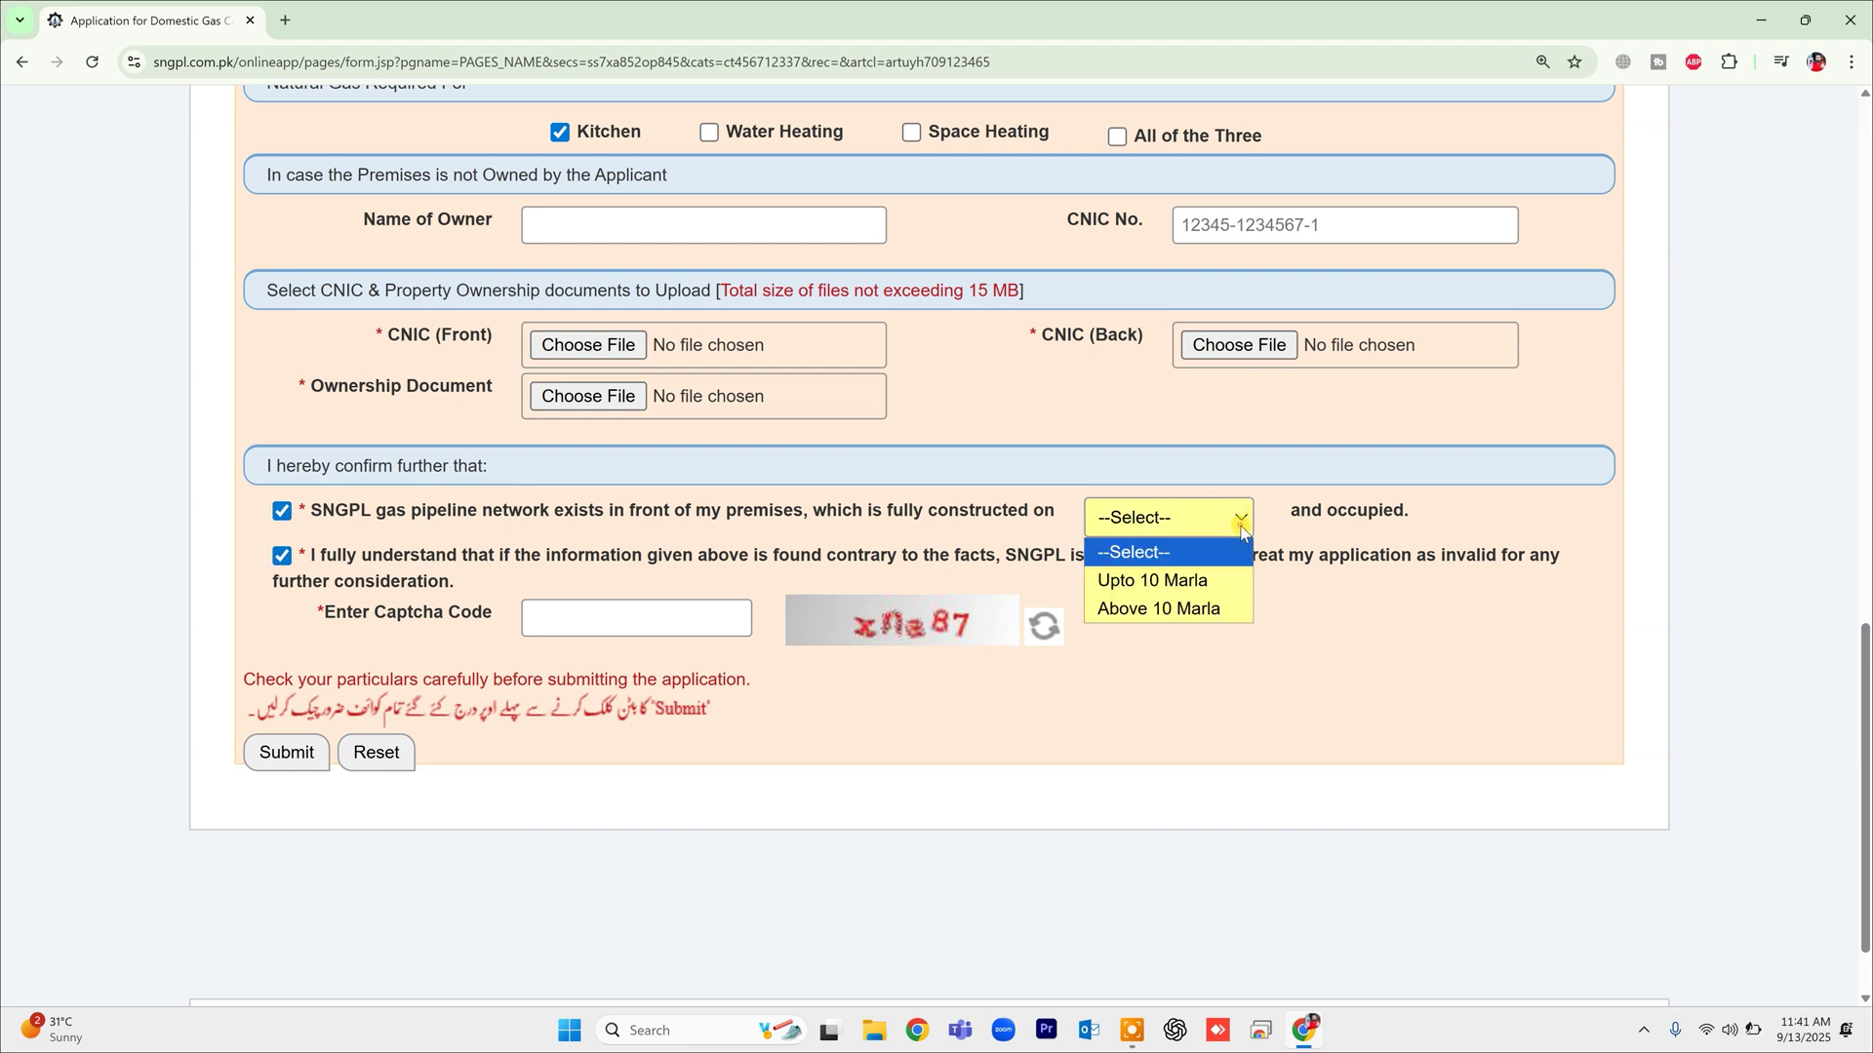
pyautogui.click(1211, 582)
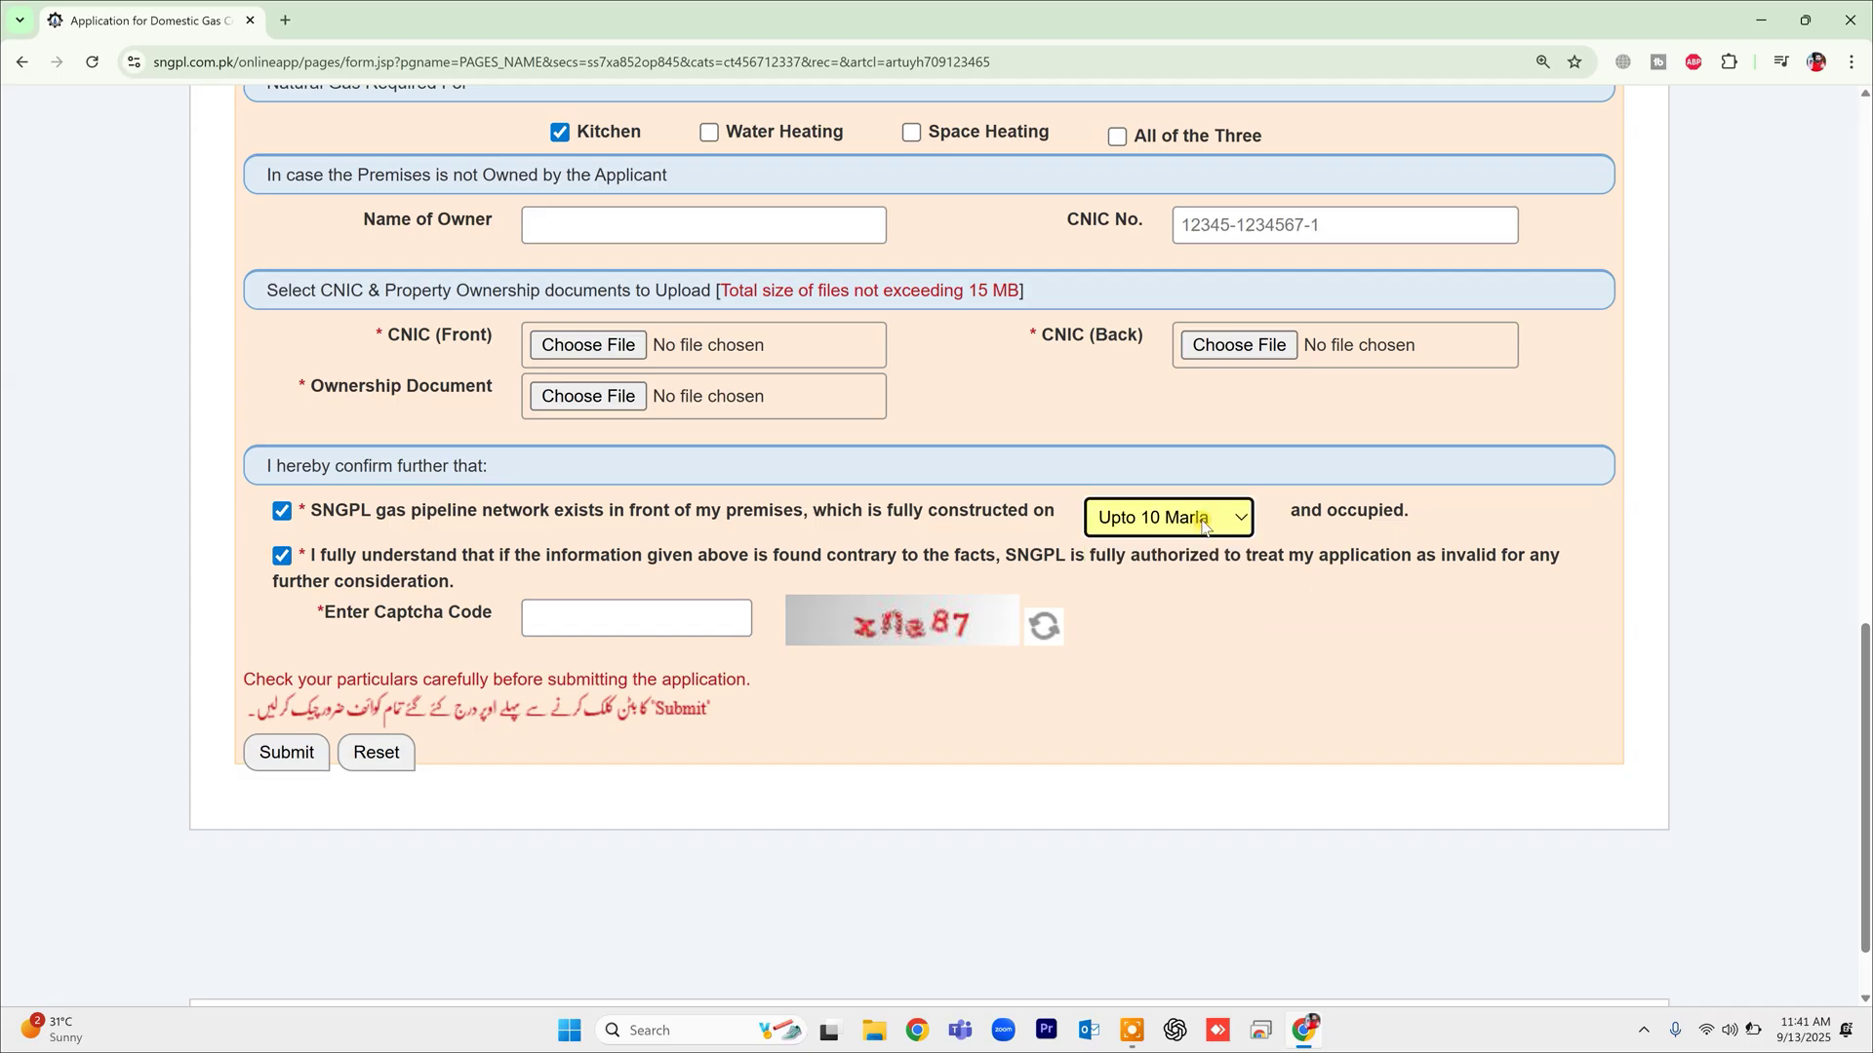
# Switch the premises size to Above 10 Marla and back to Upto 10 Marla.
pyautogui.click(1203, 527)
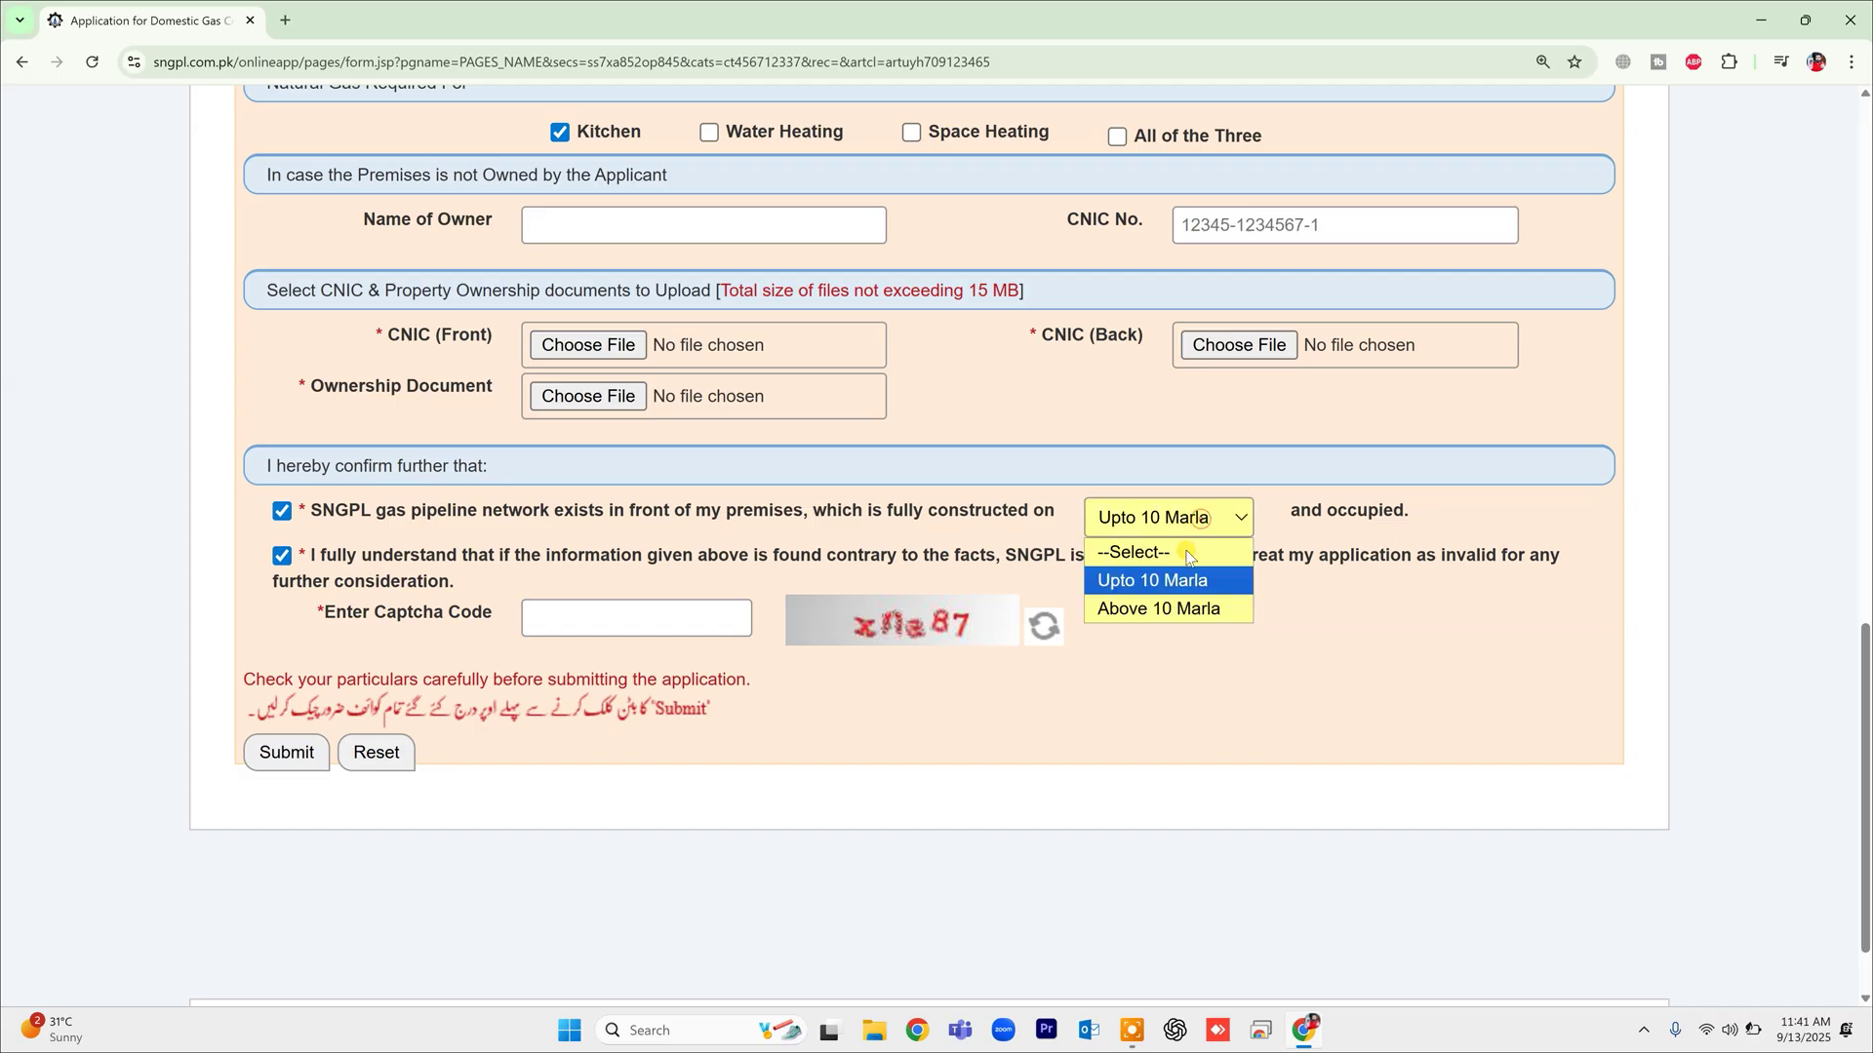
pyautogui.click(1160, 610)
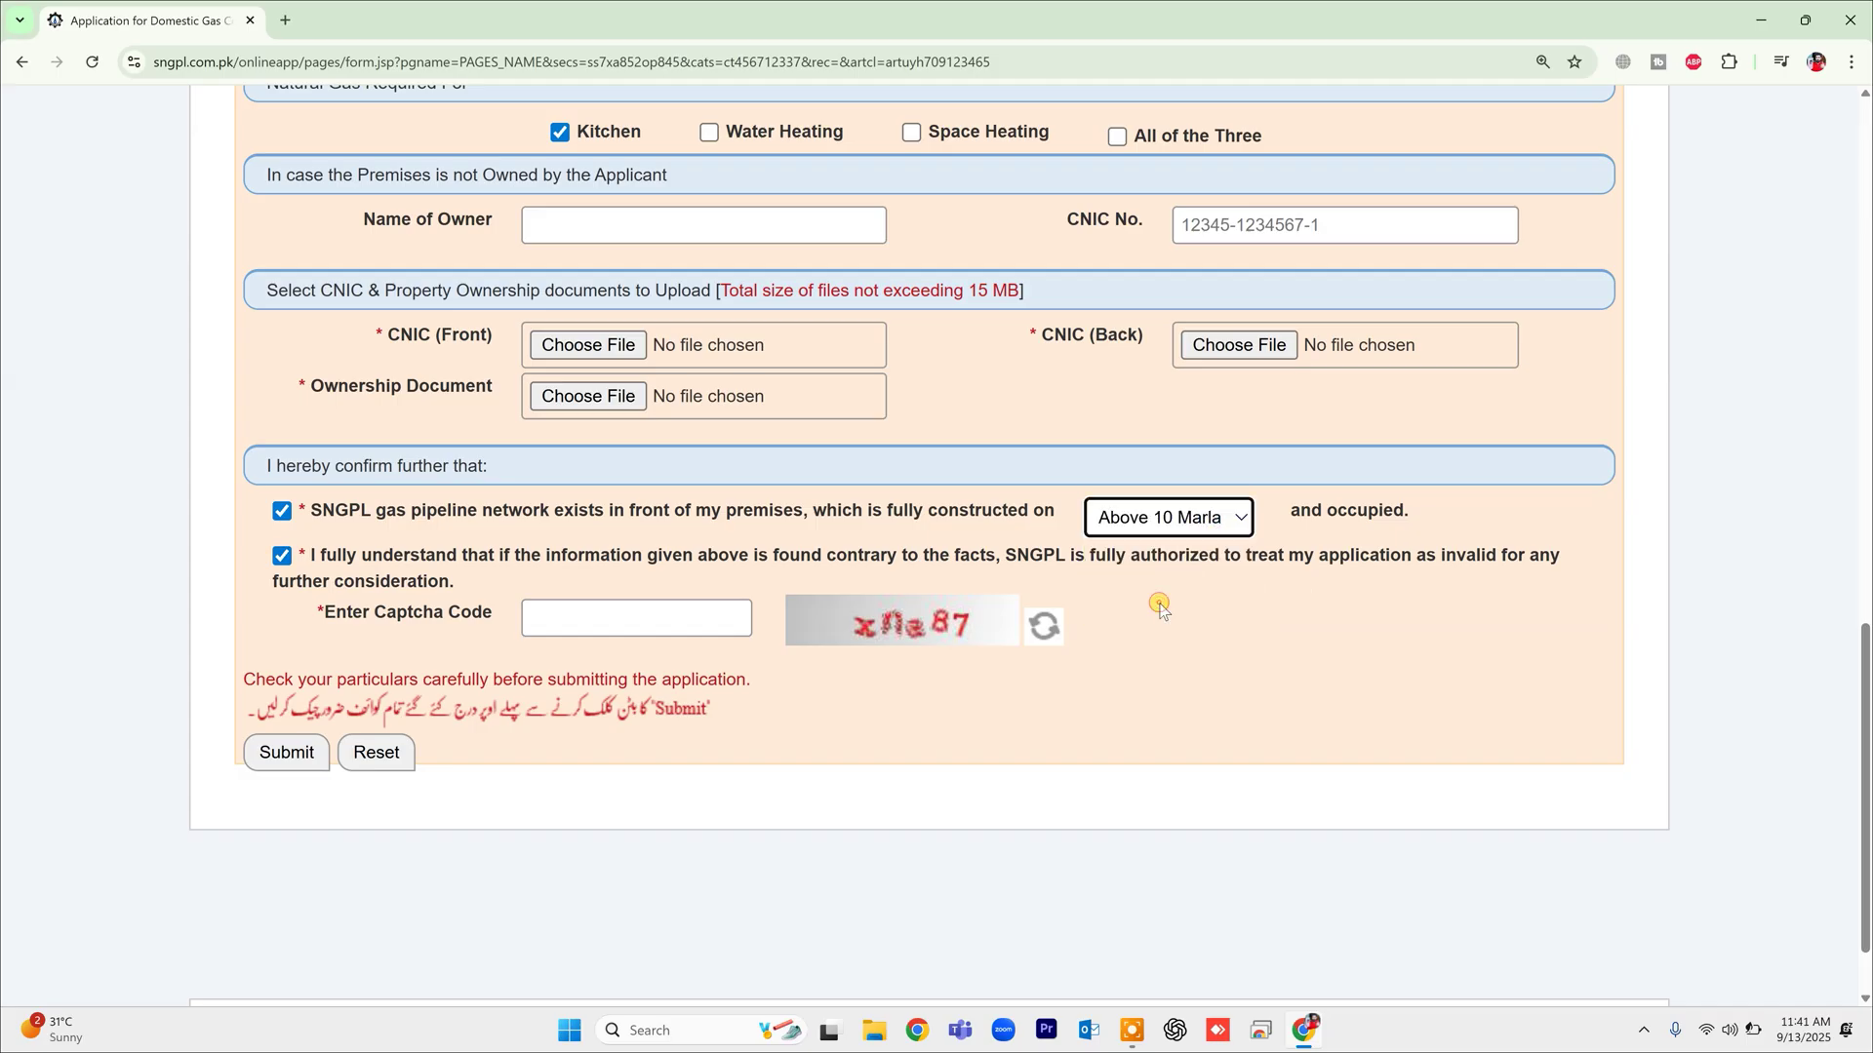
pyautogui.click(1217, 528)
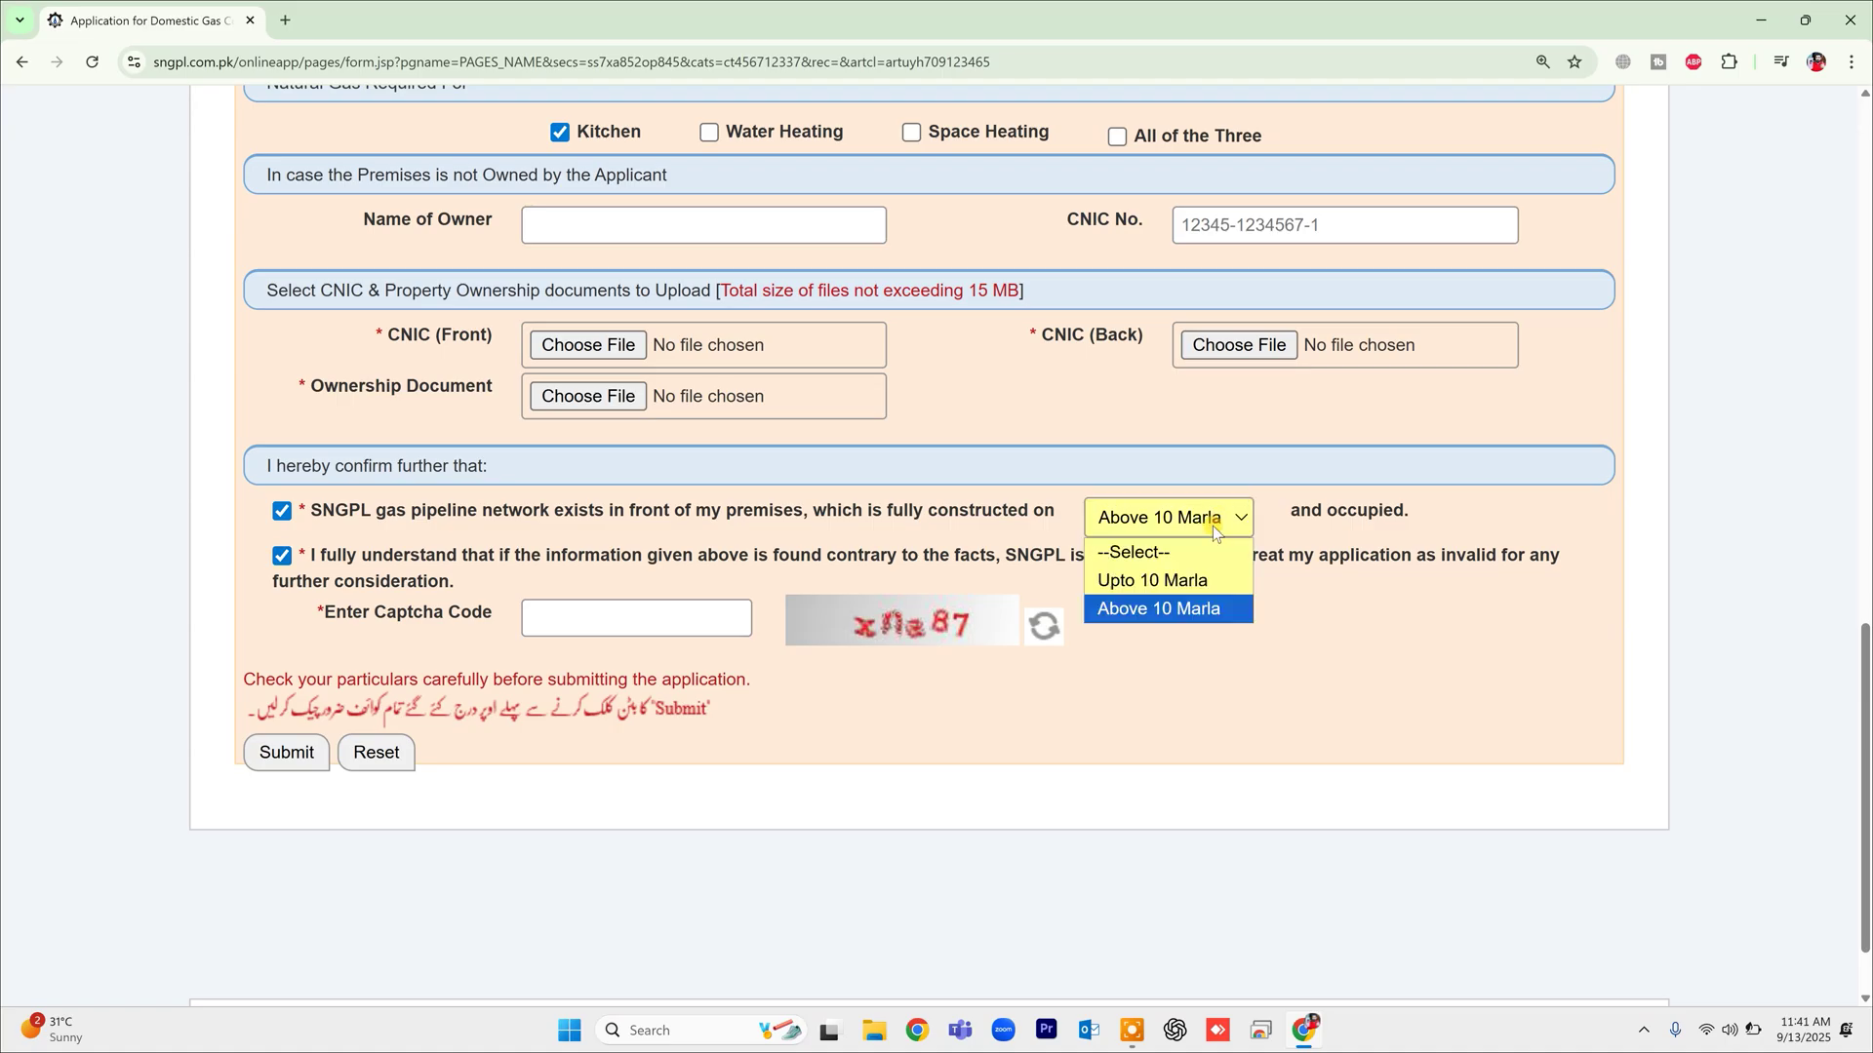
pyautogui.click(1146, 585)
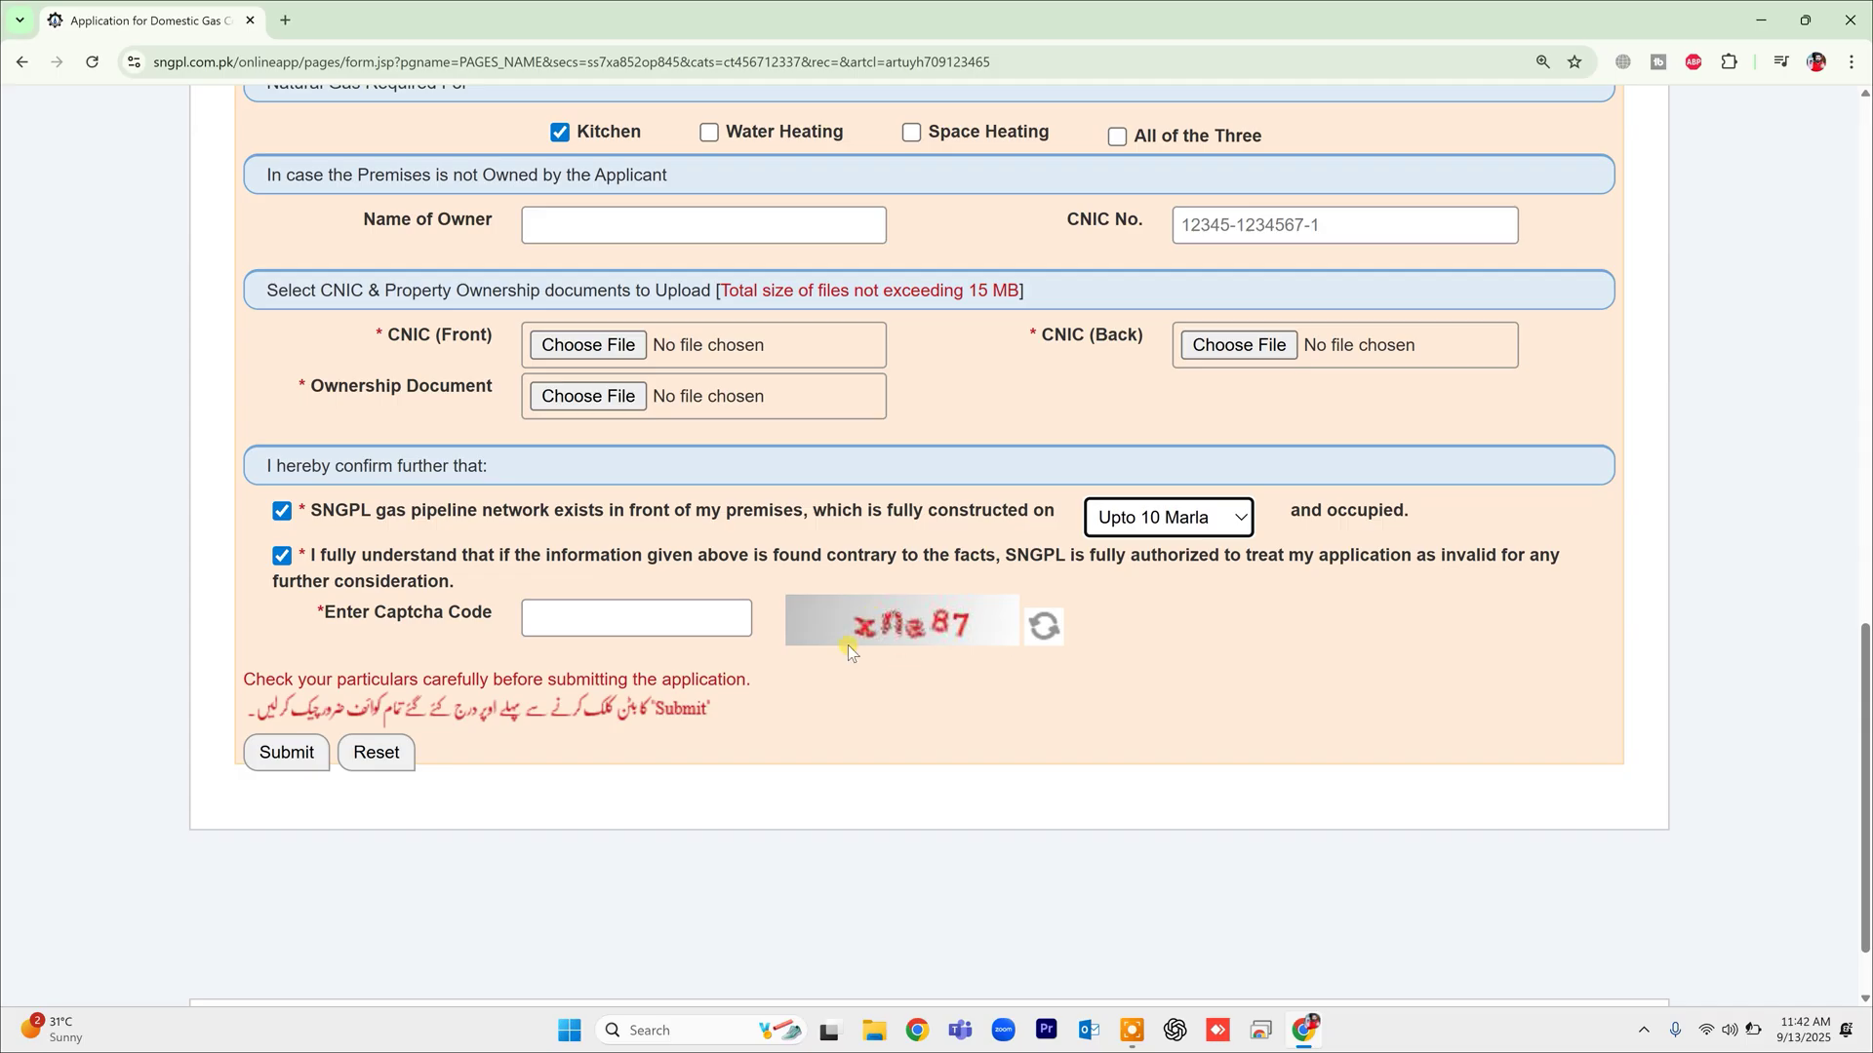
# Enter the captcha code in the confirmation section of the application form.
pyautogui.click(704, 622)
pyautogui.write('z')
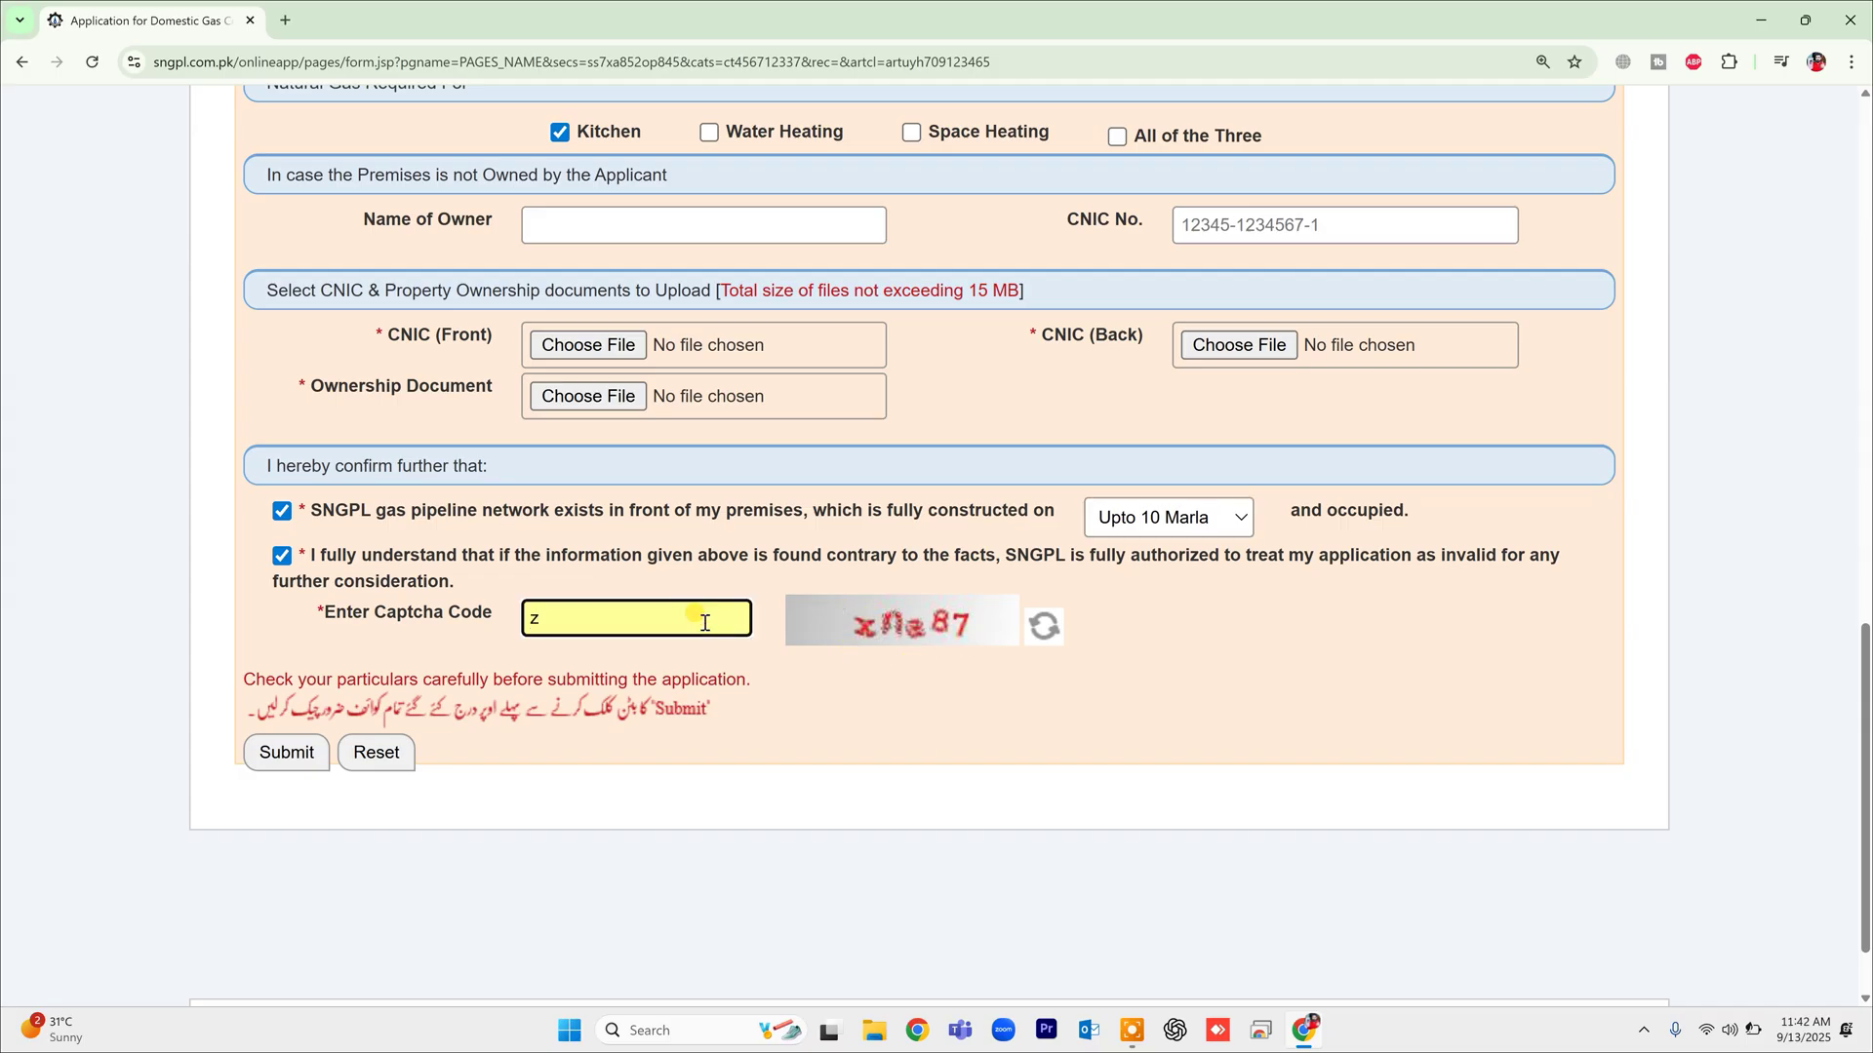
pyautogui.write('ne87')
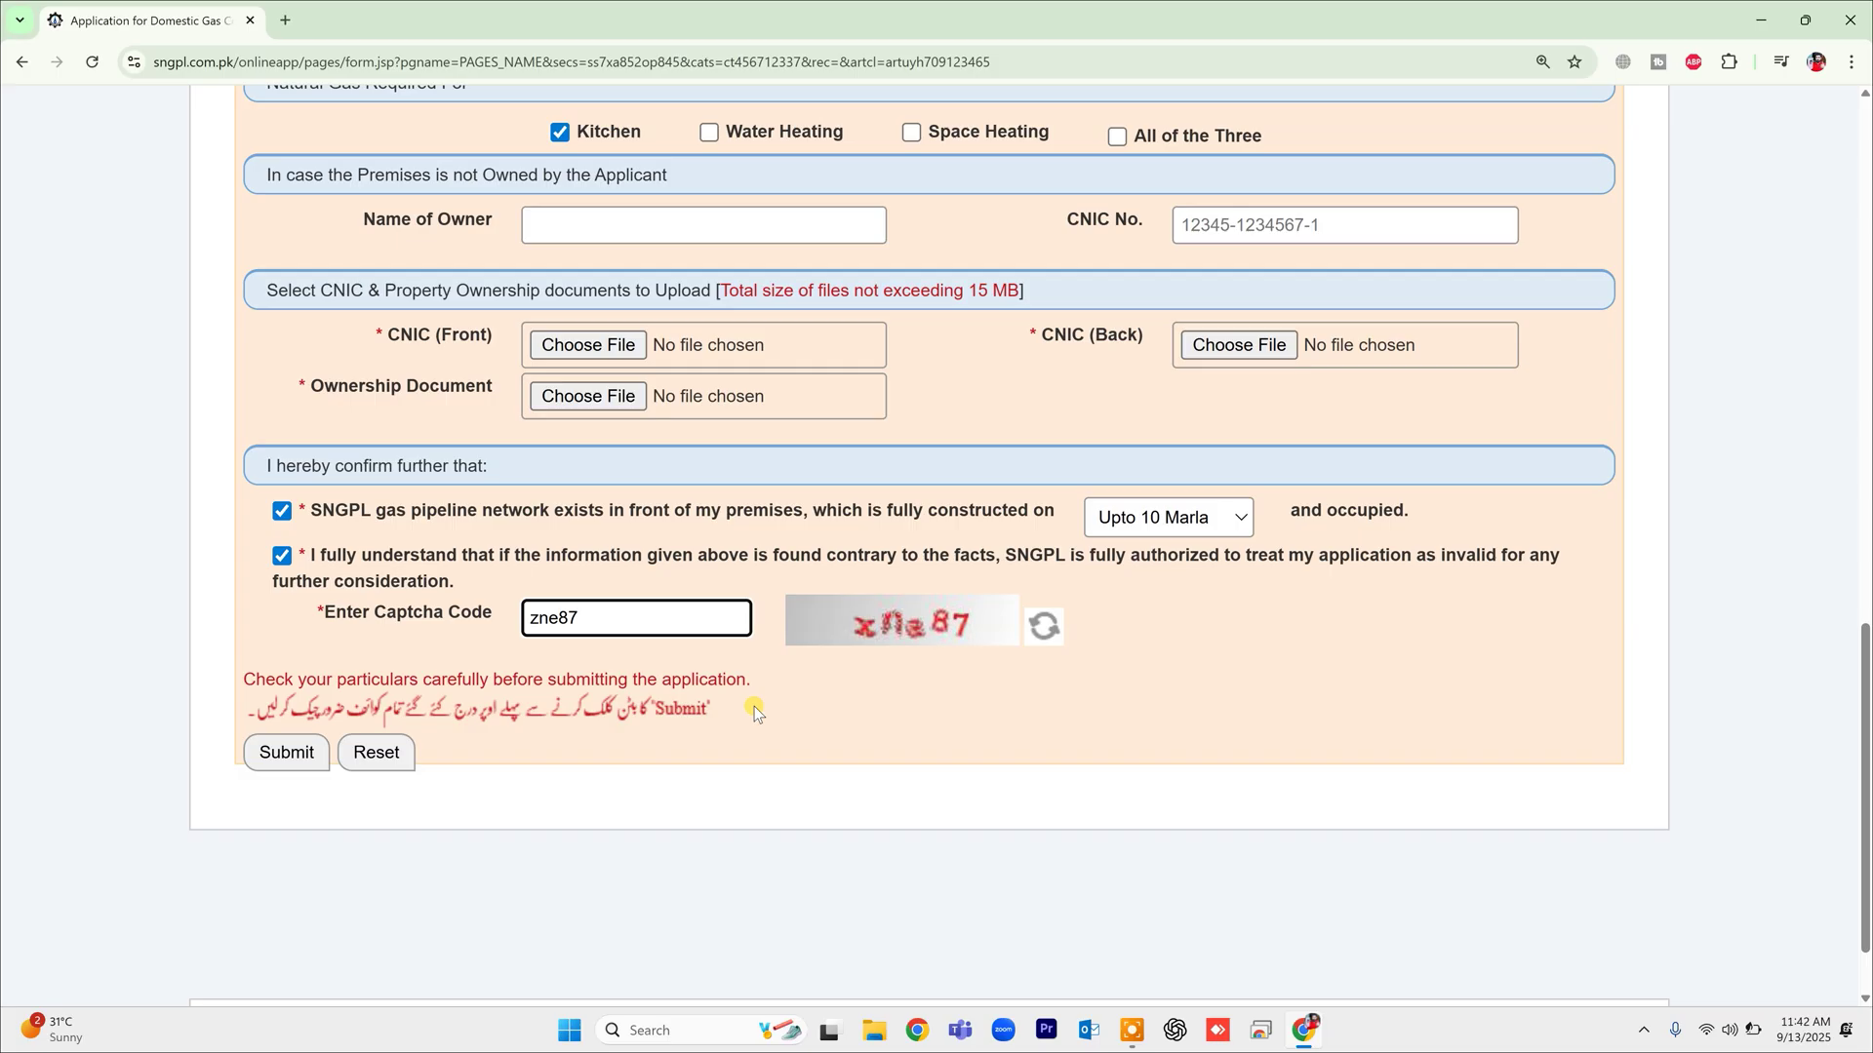
# Review the whole application form, from the confirmation section up to the disclaimer, applicant details and address fields.
pyautogui.scroll(1, 499, 750)
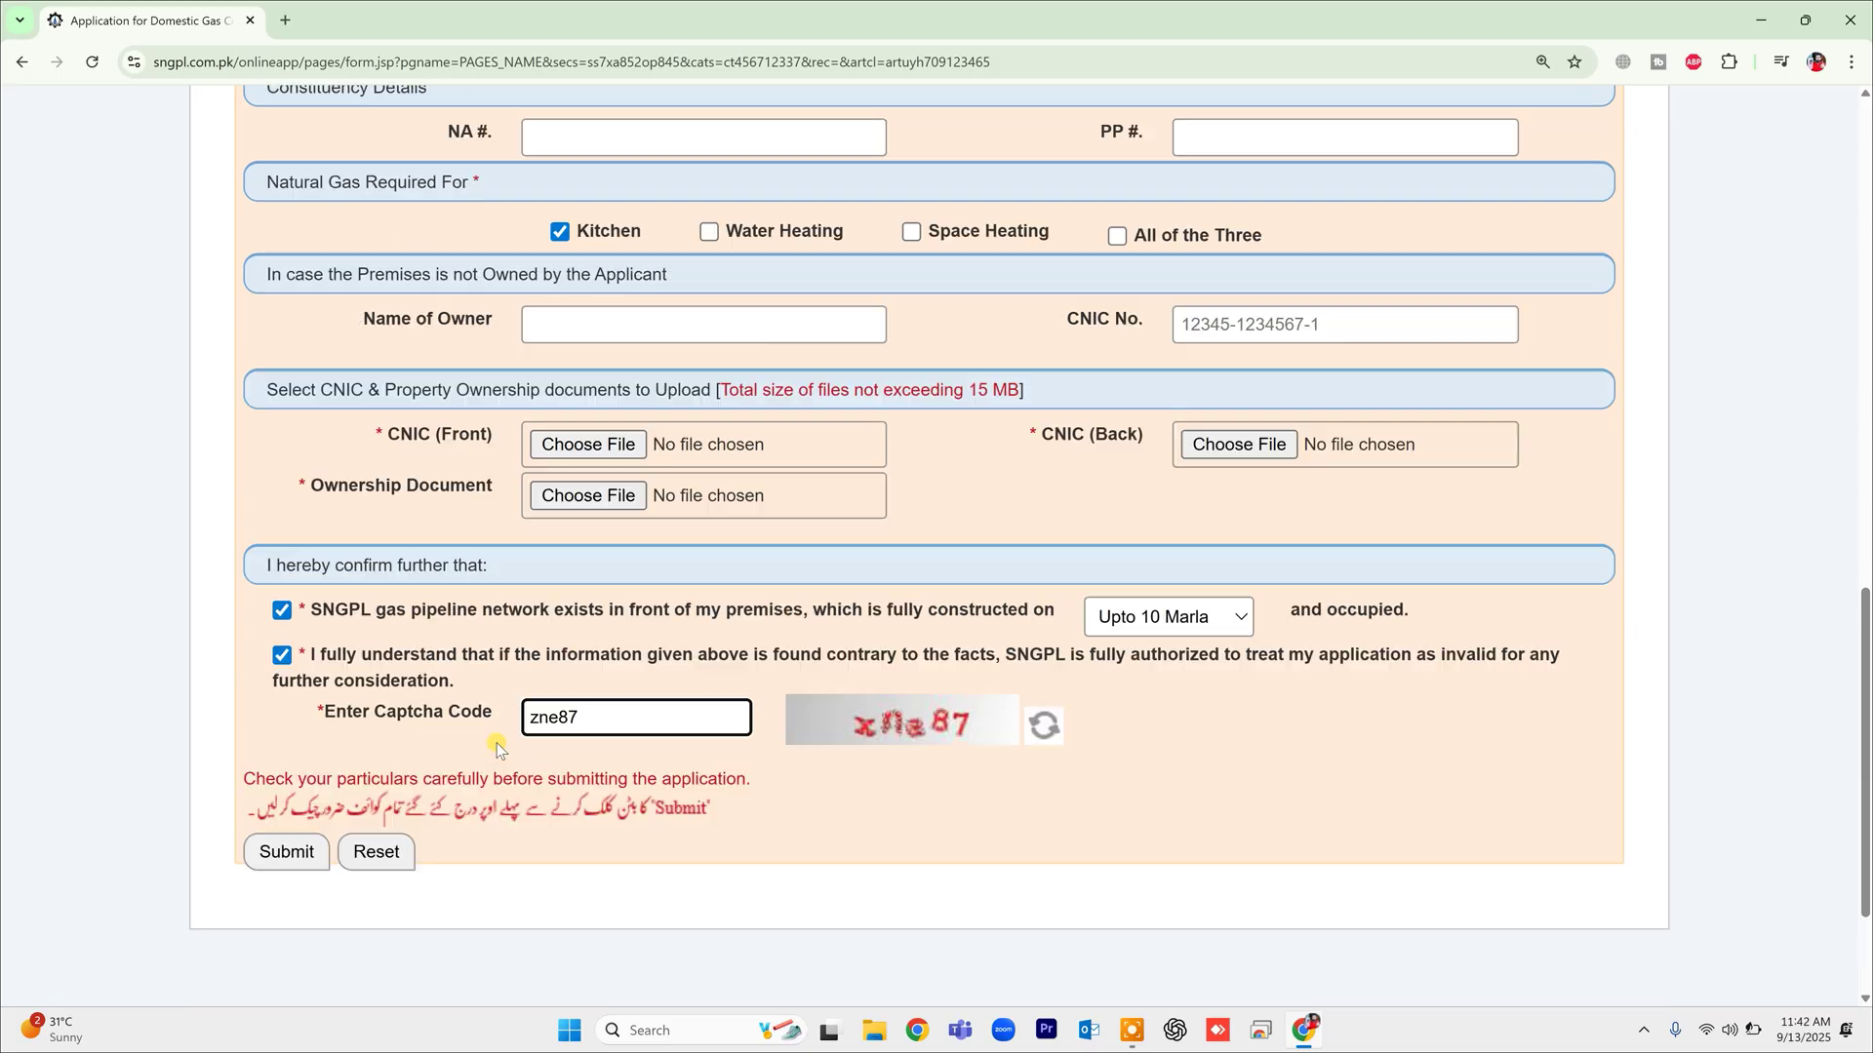
pyautogui.scroll(-2, 498, 750)
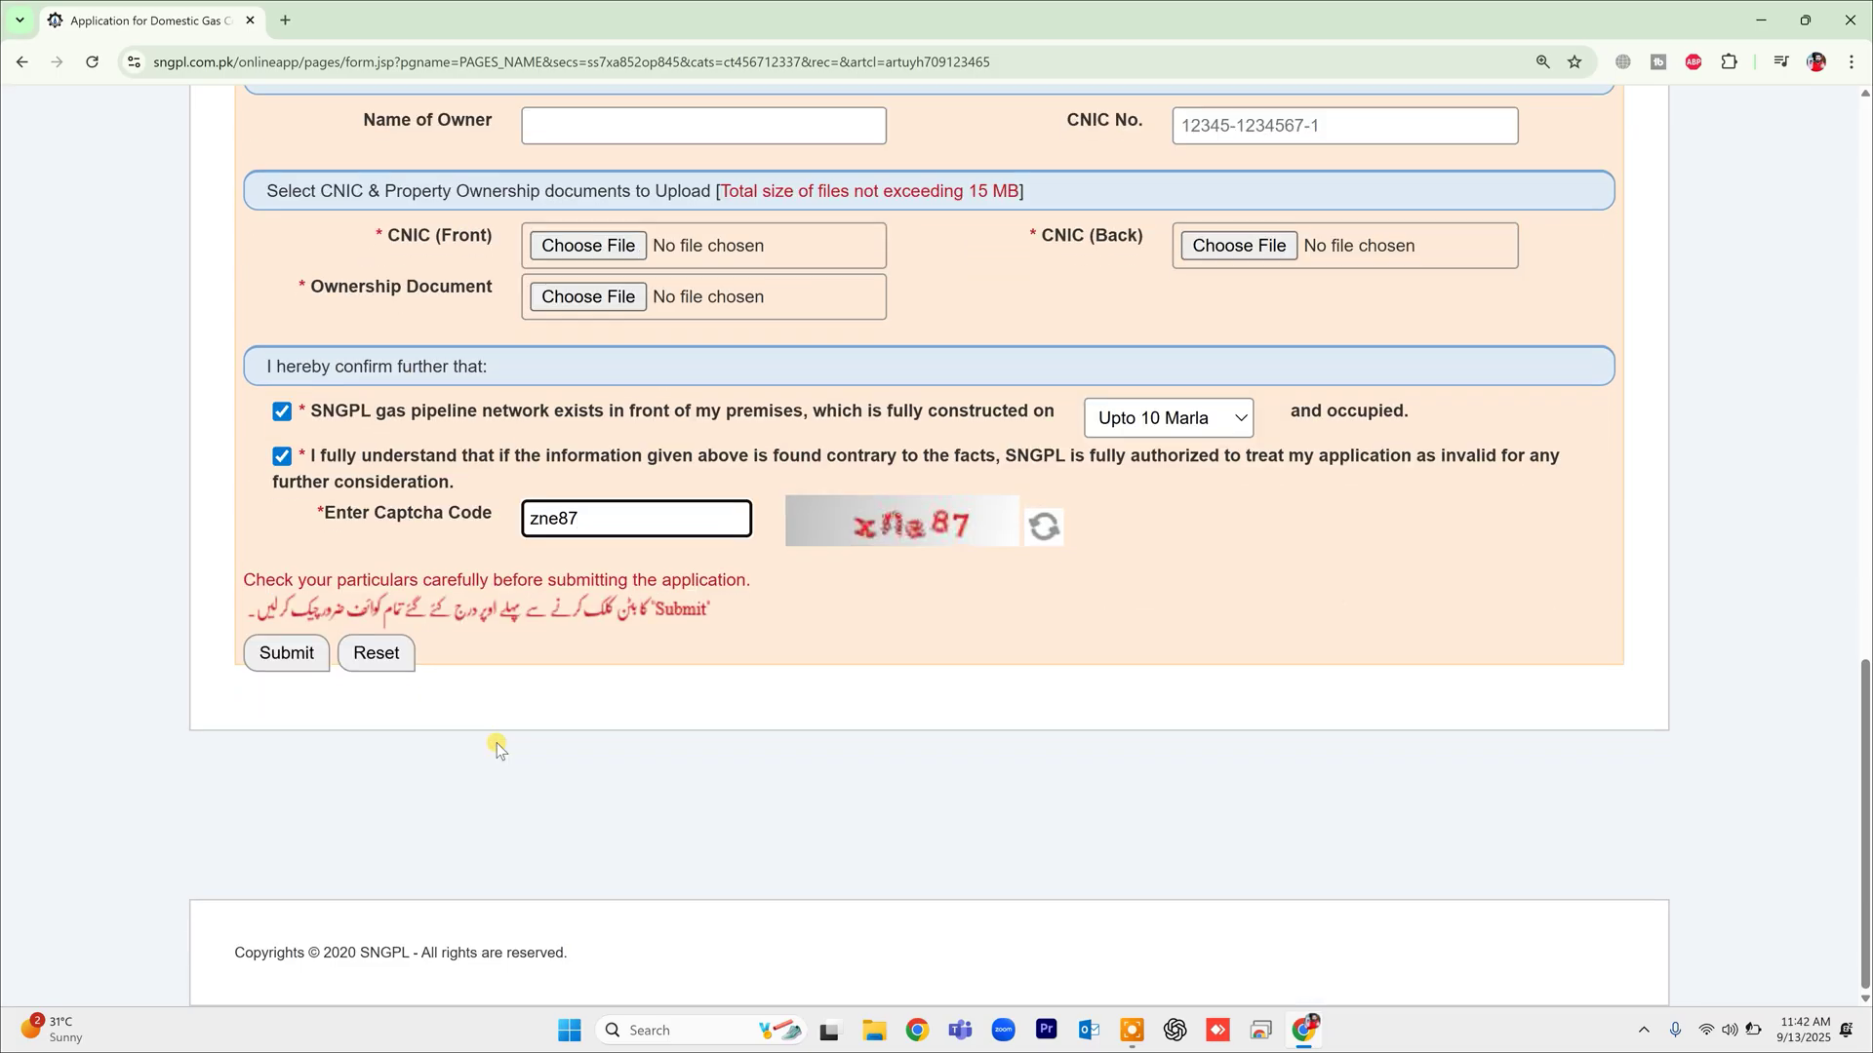
pyautogui.scroll(2, 498, 748)
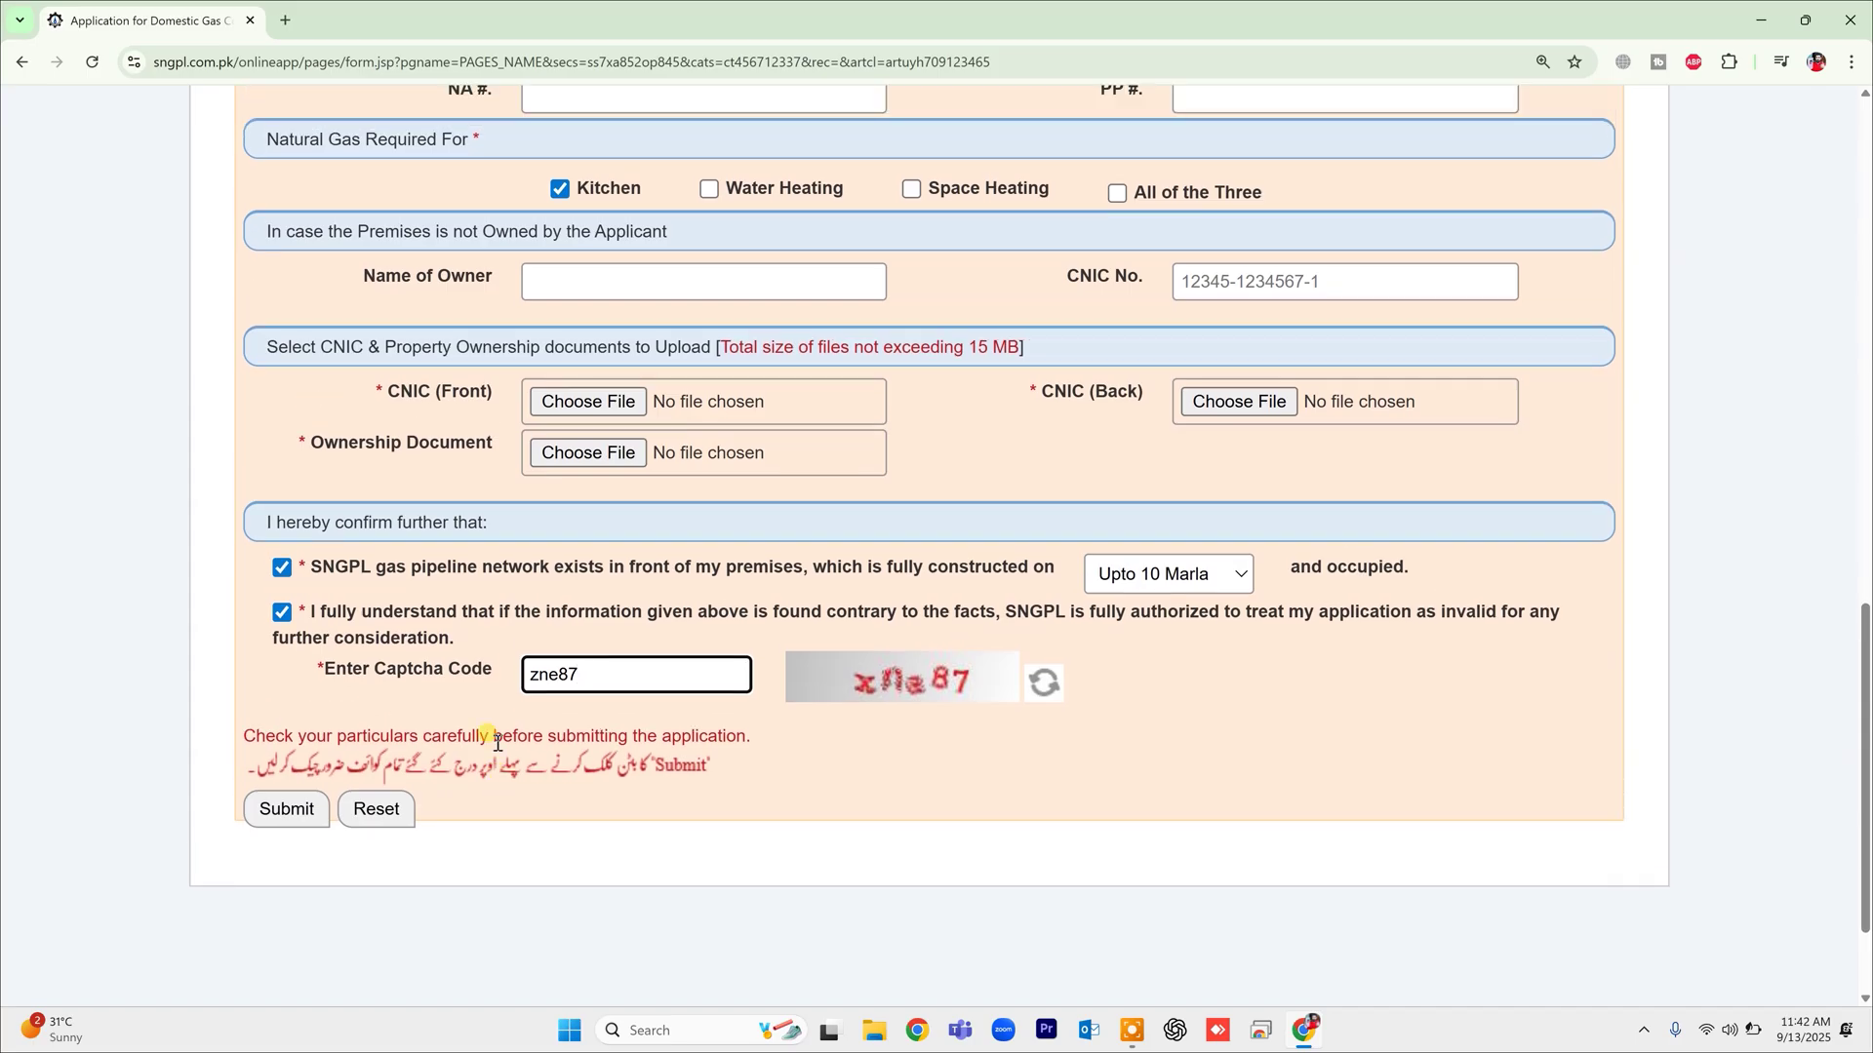
pyautogui.scroll(10, 497, 743)
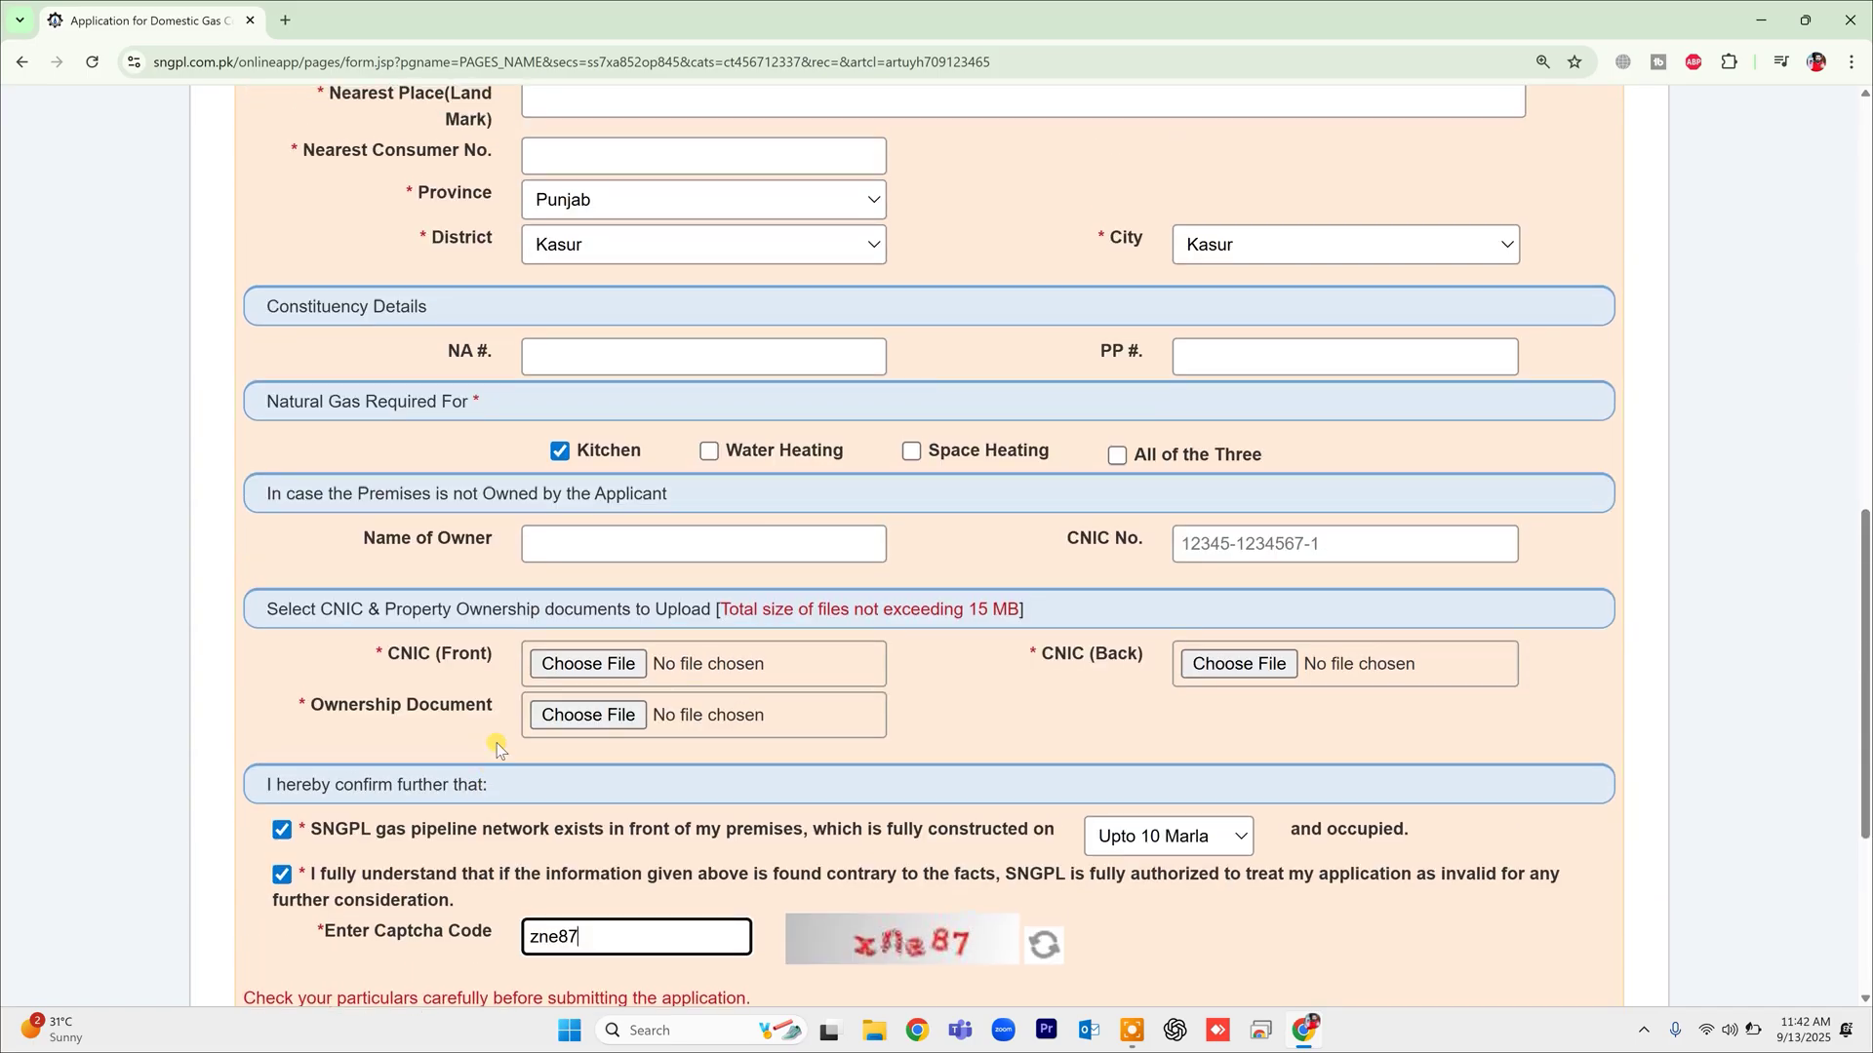
pyautogui.scroll(3, 497, 747)
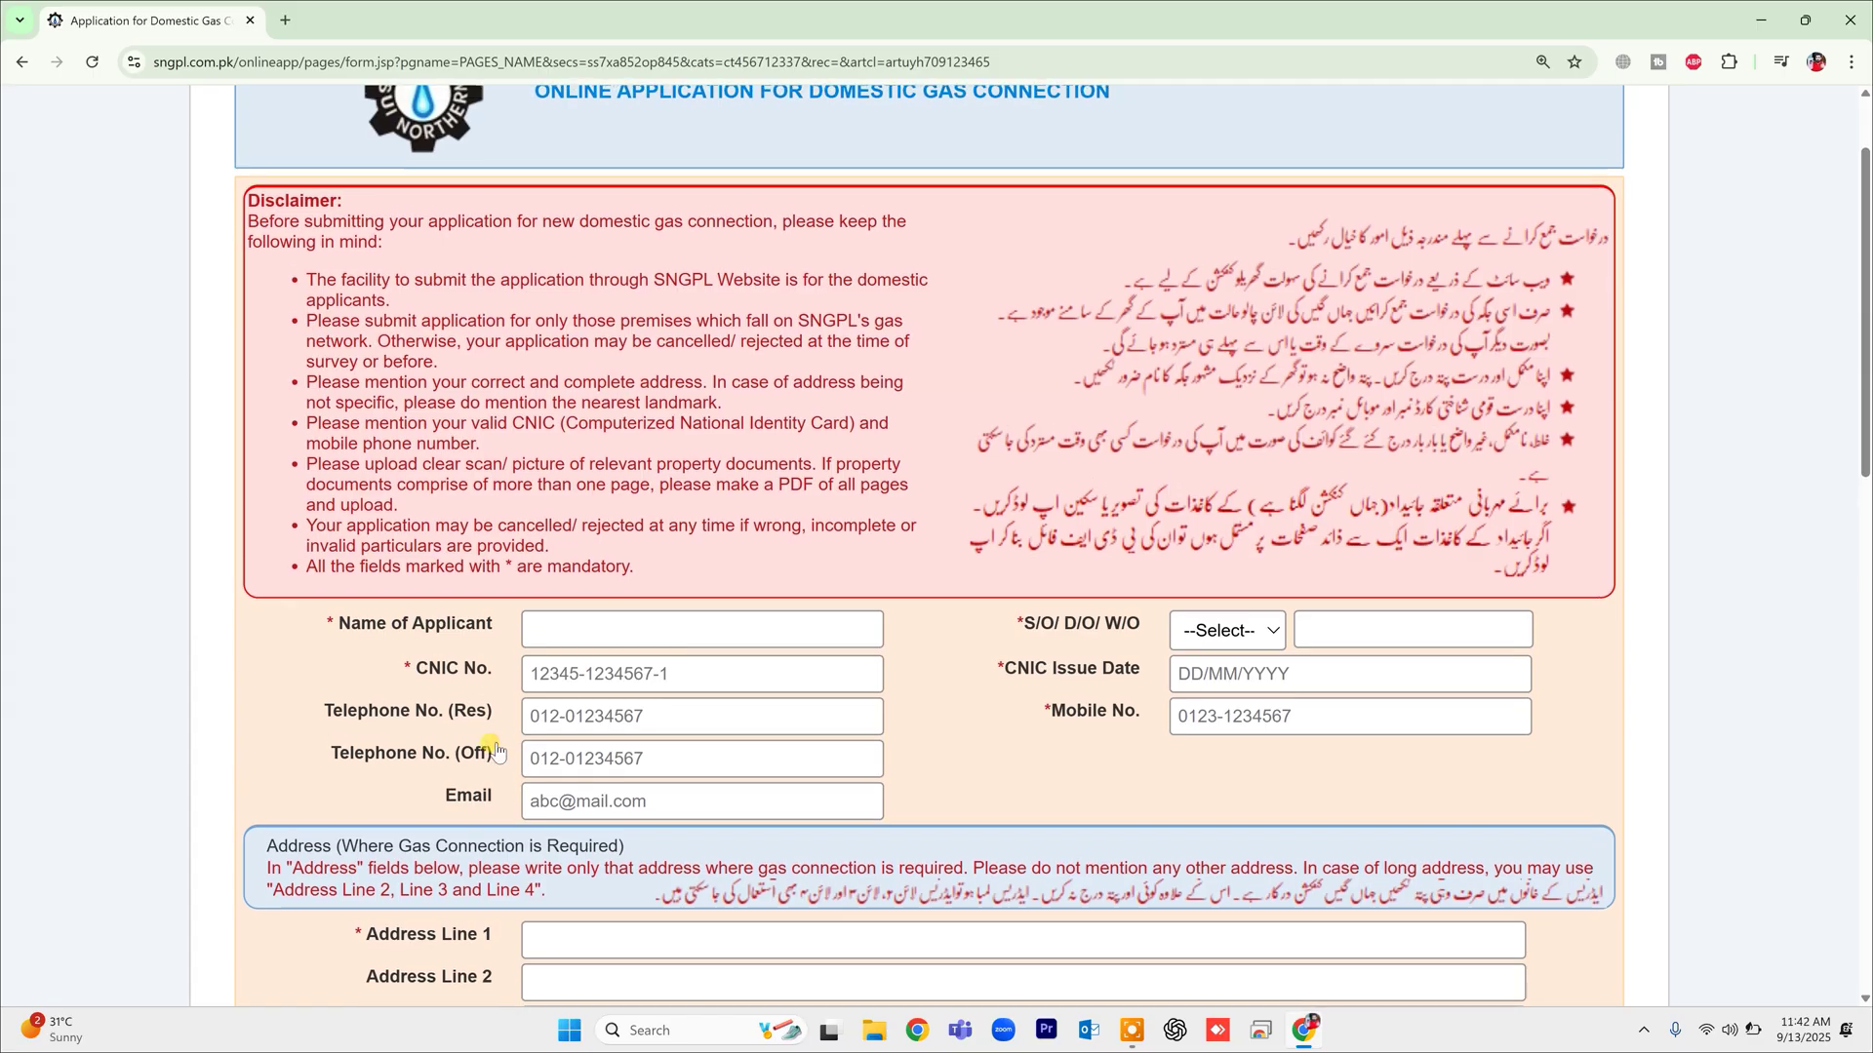
pyautogui.scroll(-5, 498, 748)
pyautogui.scroll(5, 497, 748)
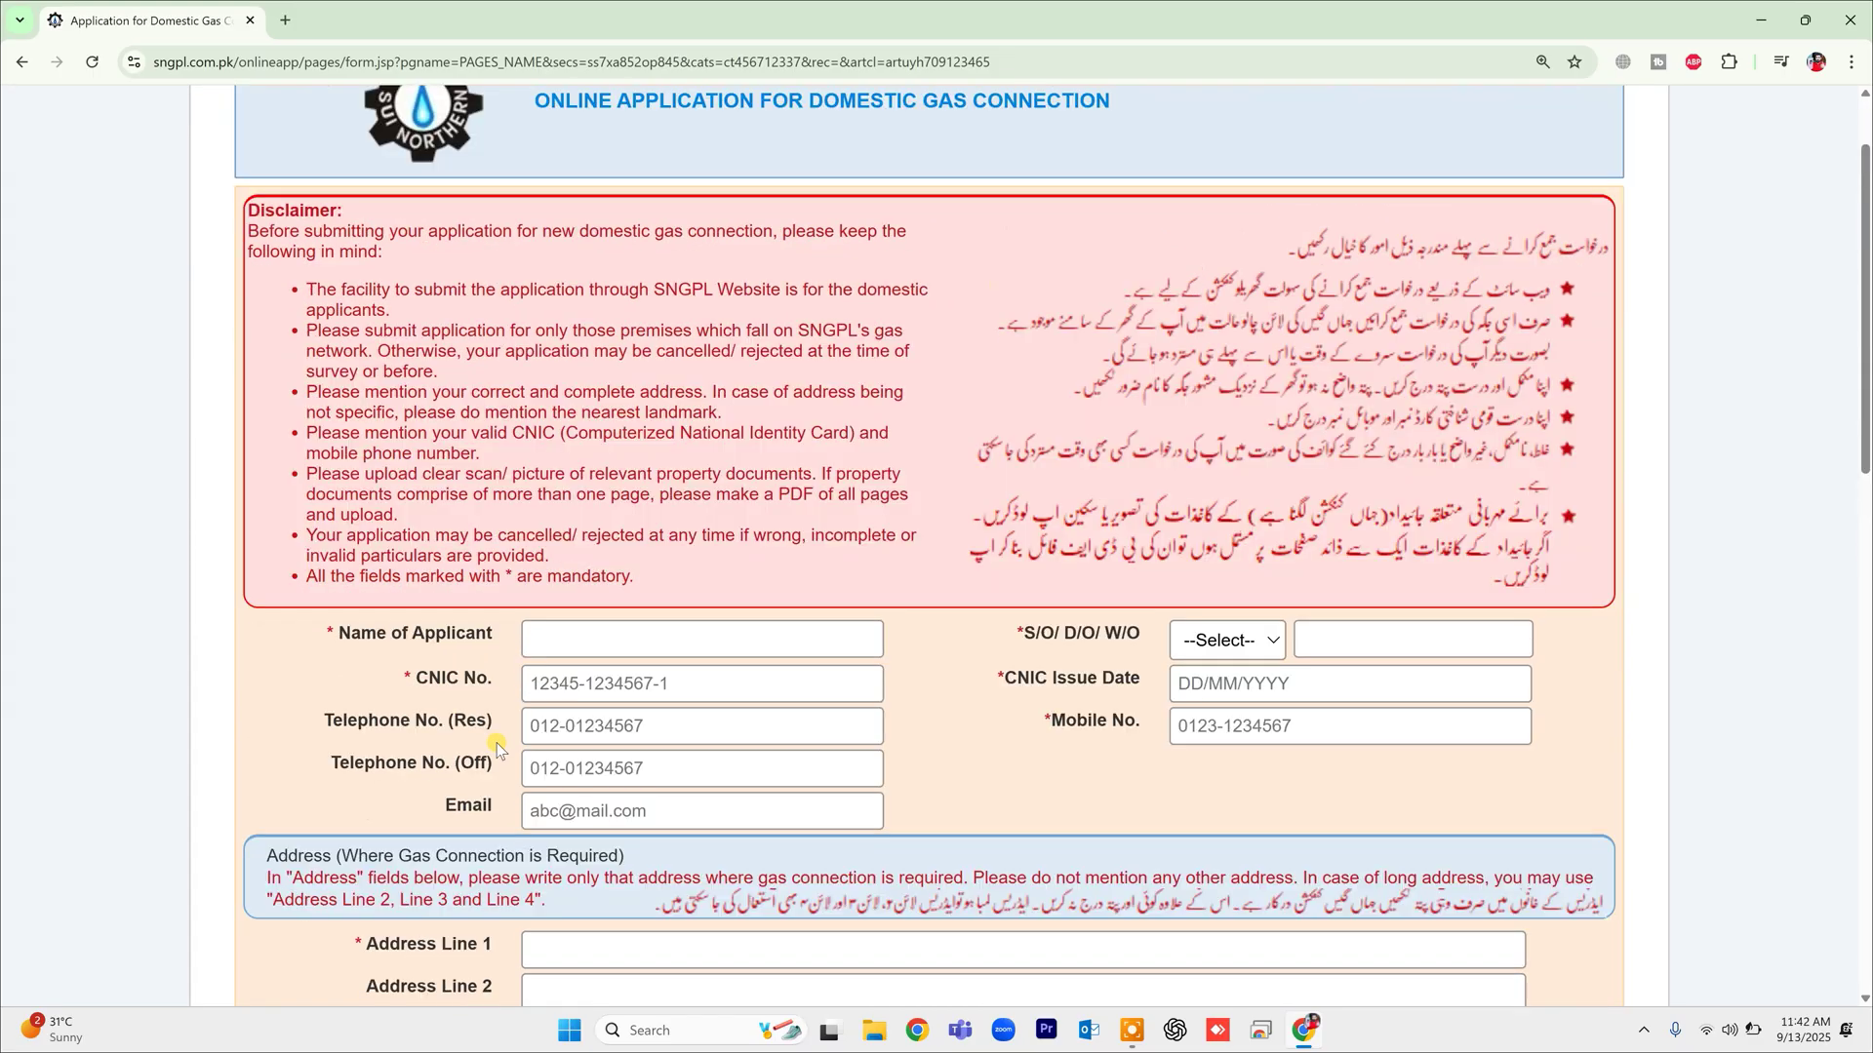
pyautogui.scroll(-3, 497, 751)
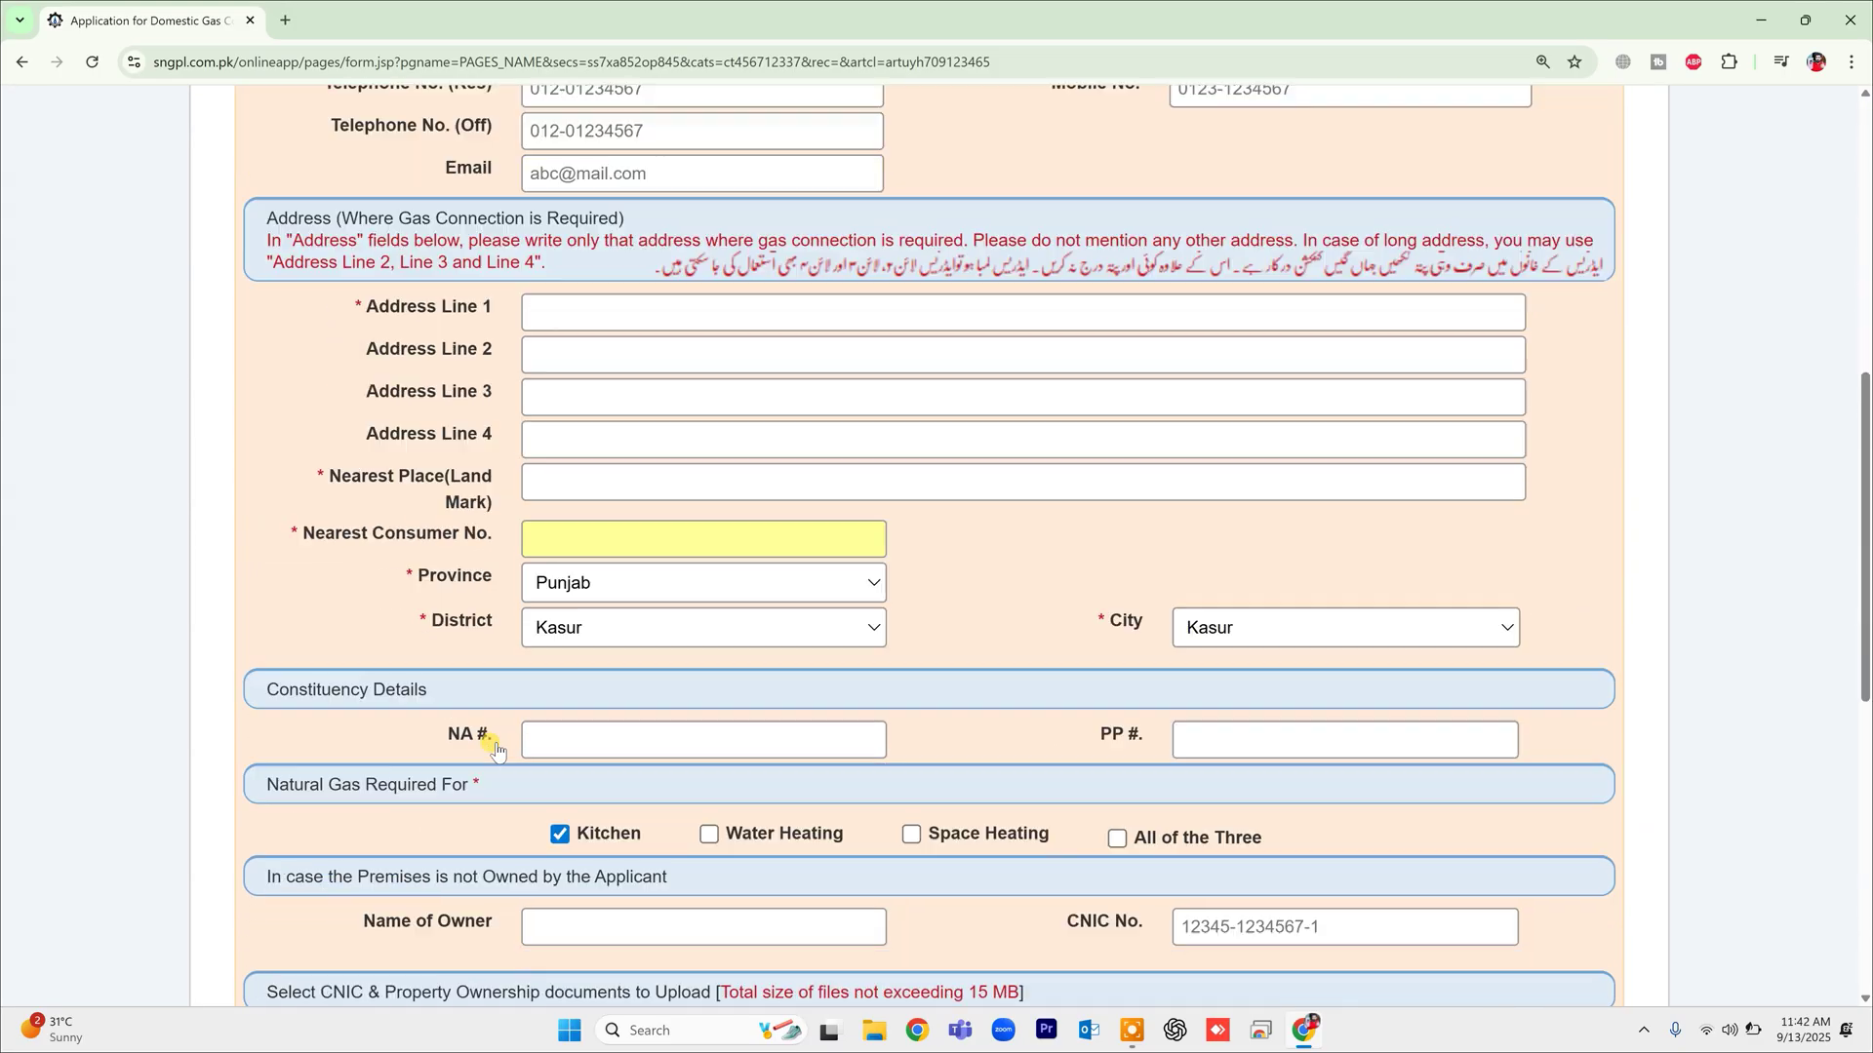
# Return to the online application start page, where an application's status can be checked by reference number.
pyautogui.hotkey('alt', 'Left')
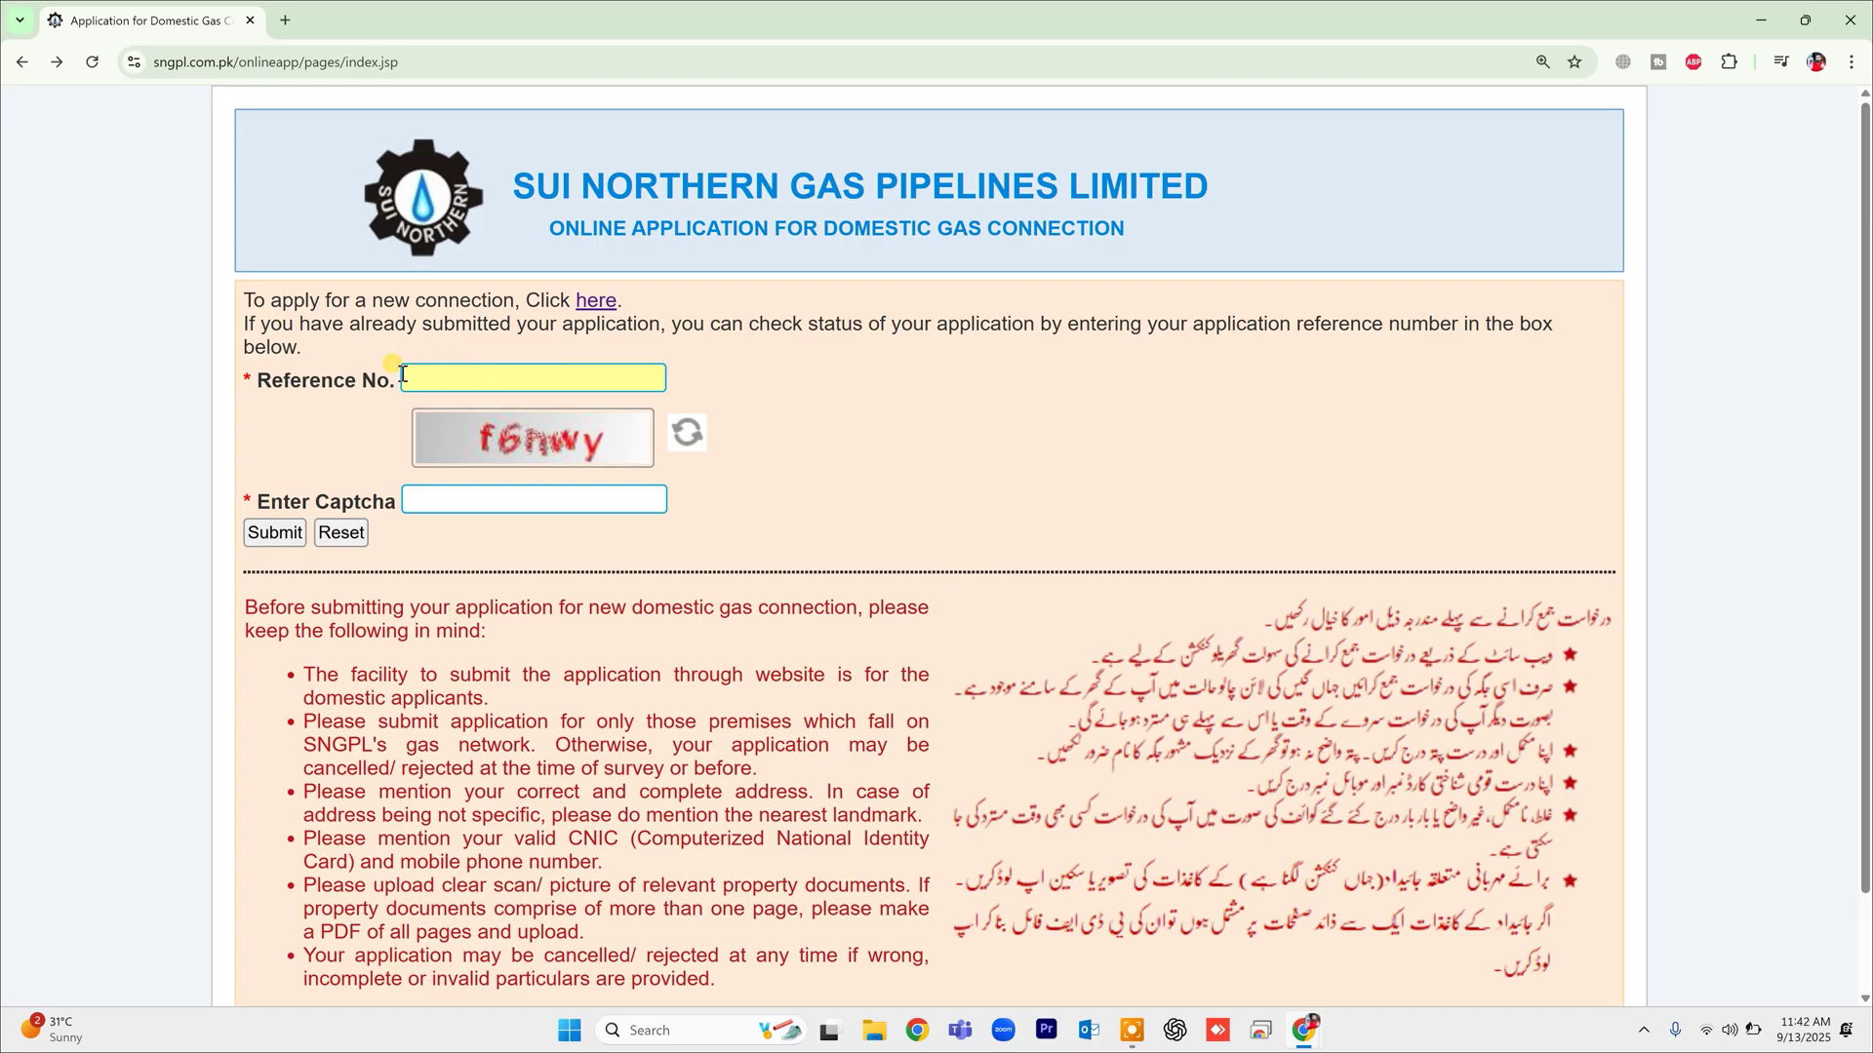